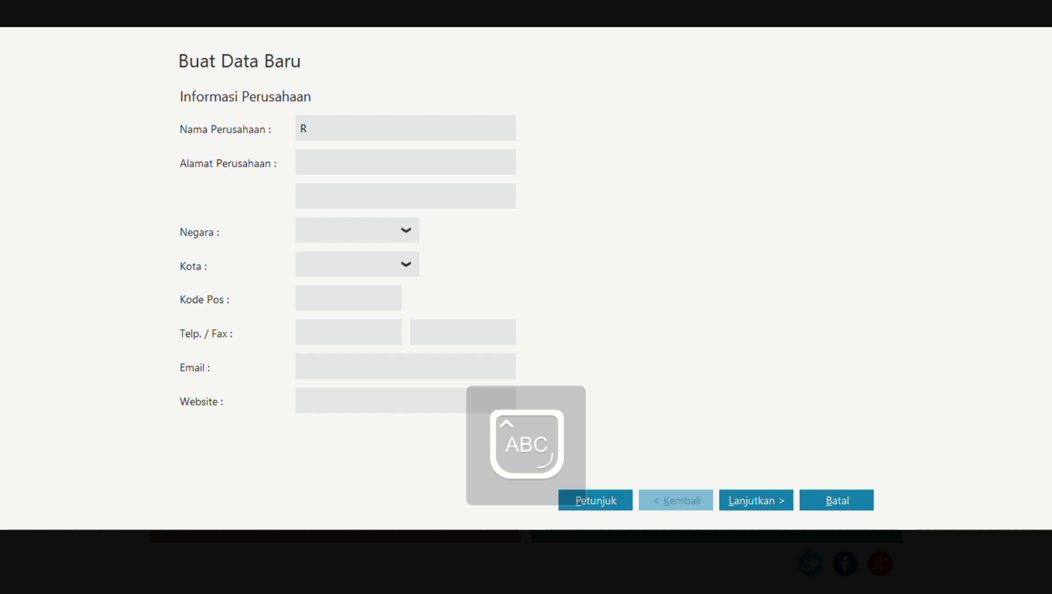
# Enter RUDY TRAVEL as the company name and fill in its street address.
pyautogui.write('UDY ')
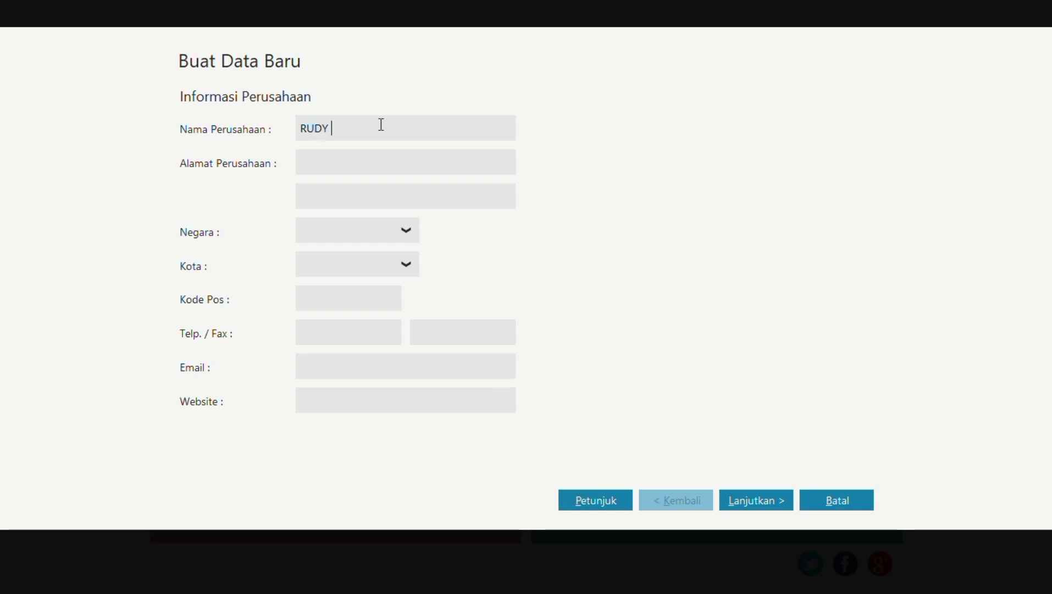
pyautogui.write('TRAVEL')
pyautogui.click(357, 161)
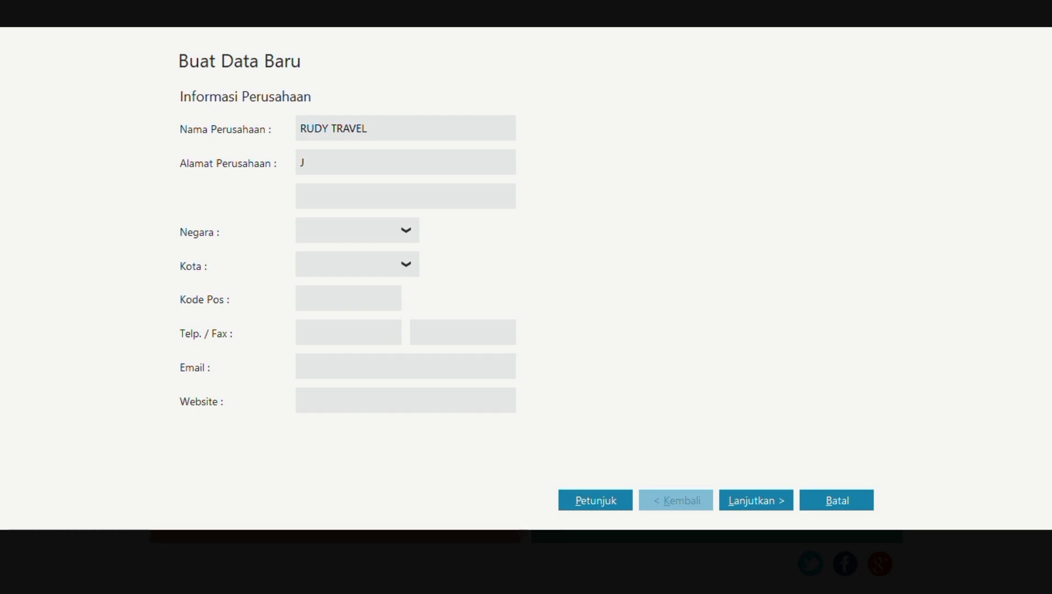
pyautogui.press('capslock')
pyautogui.press('capslock')
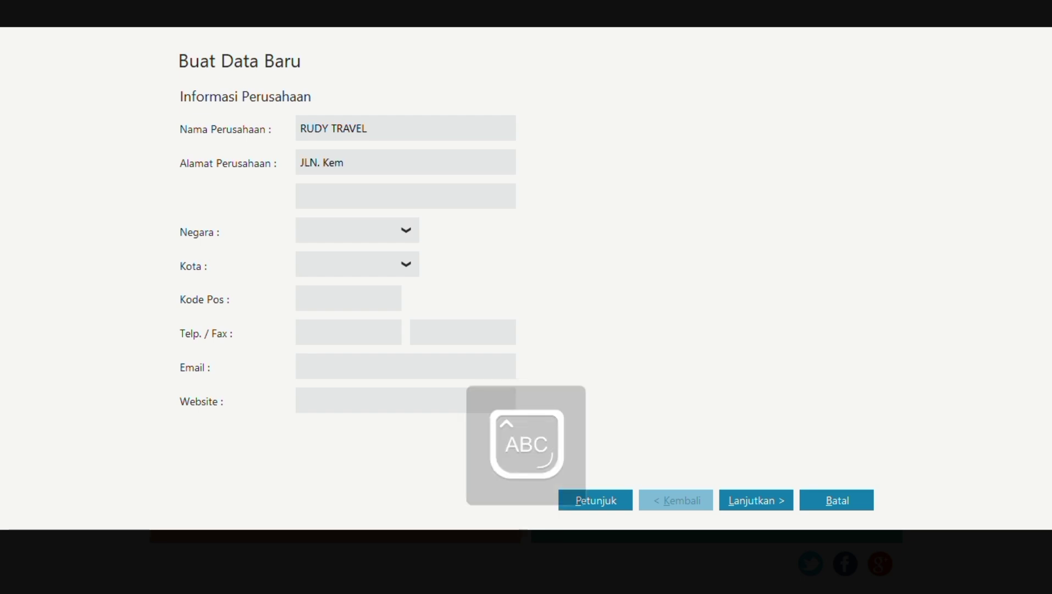
pyautogui.press('capslock')
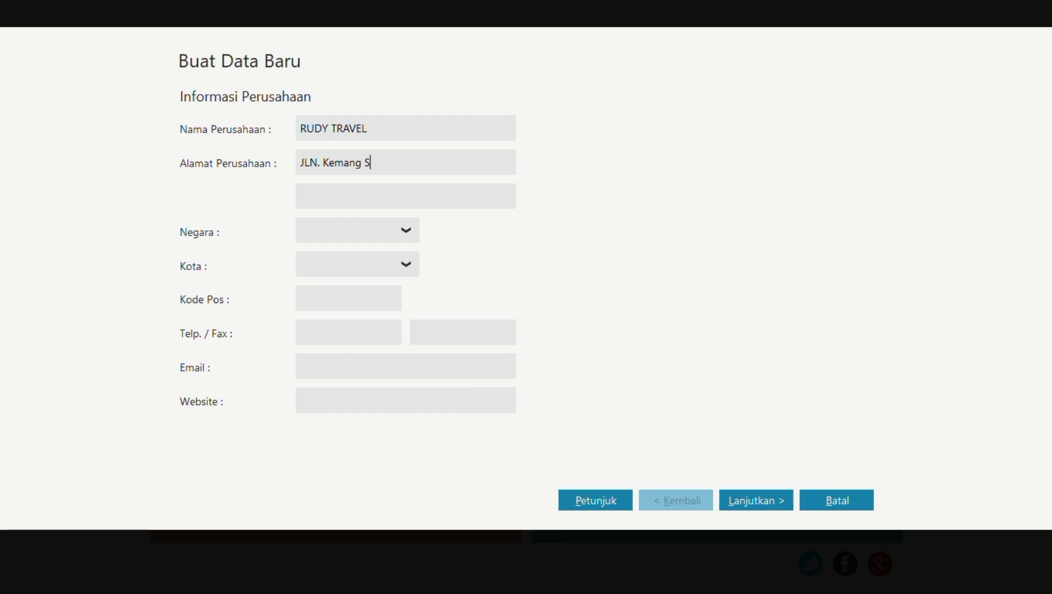
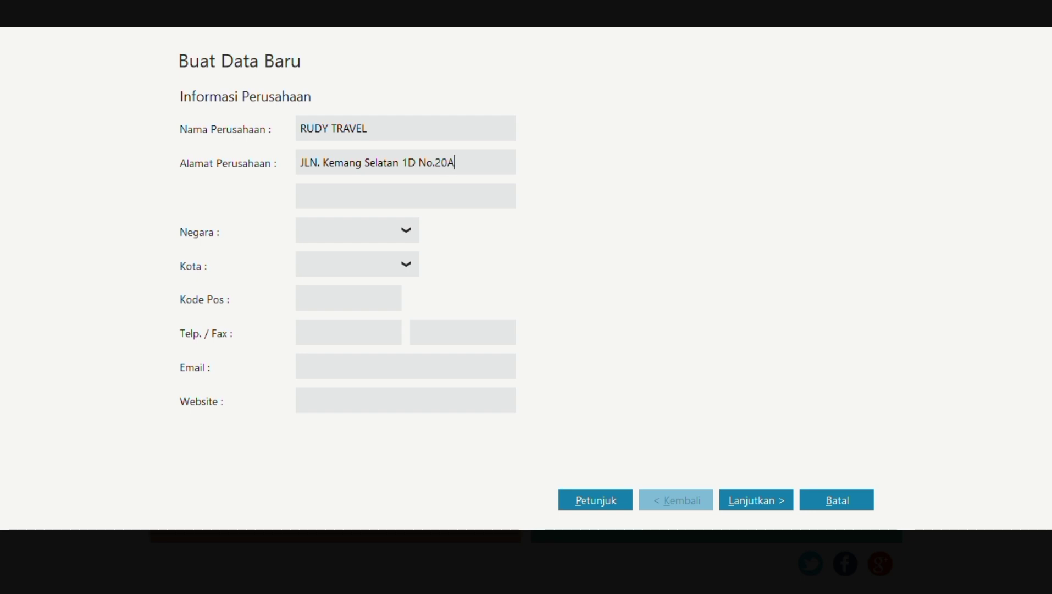
# Set the country to Indonesia and the city to Jakarta, enter the postal code, and continue.
pyautogui.click(411, 234)
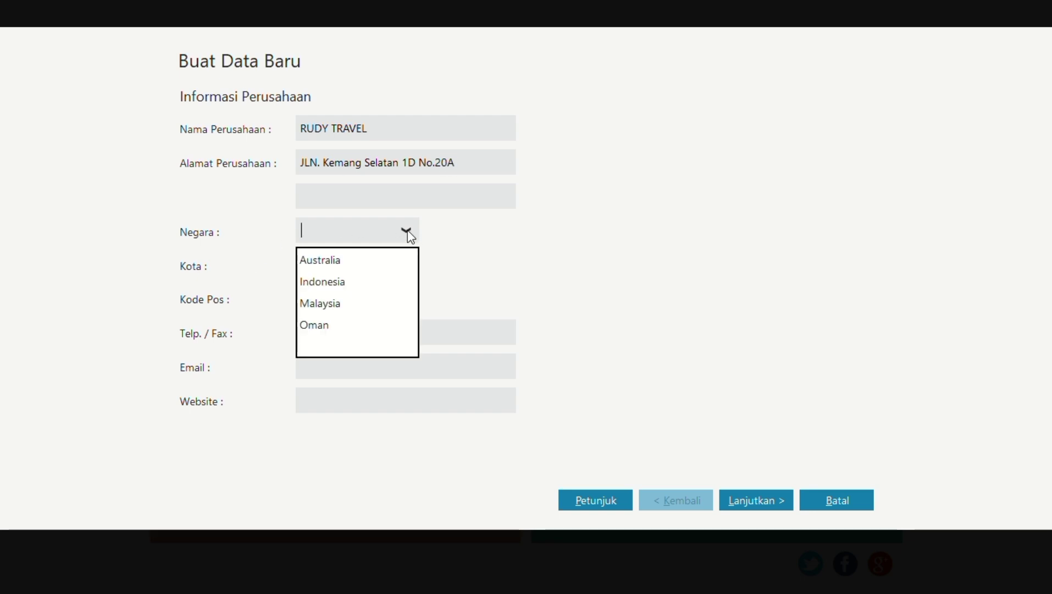
pyautogui.click(361, 282)
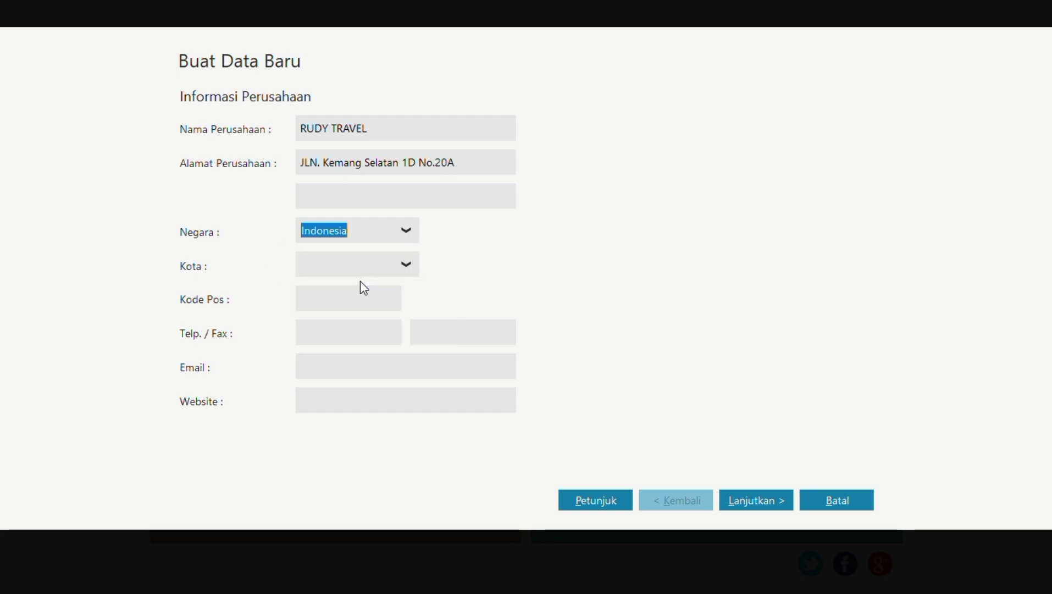
pyautogui.click(407, 265)
pyautogui.click(364, 376)
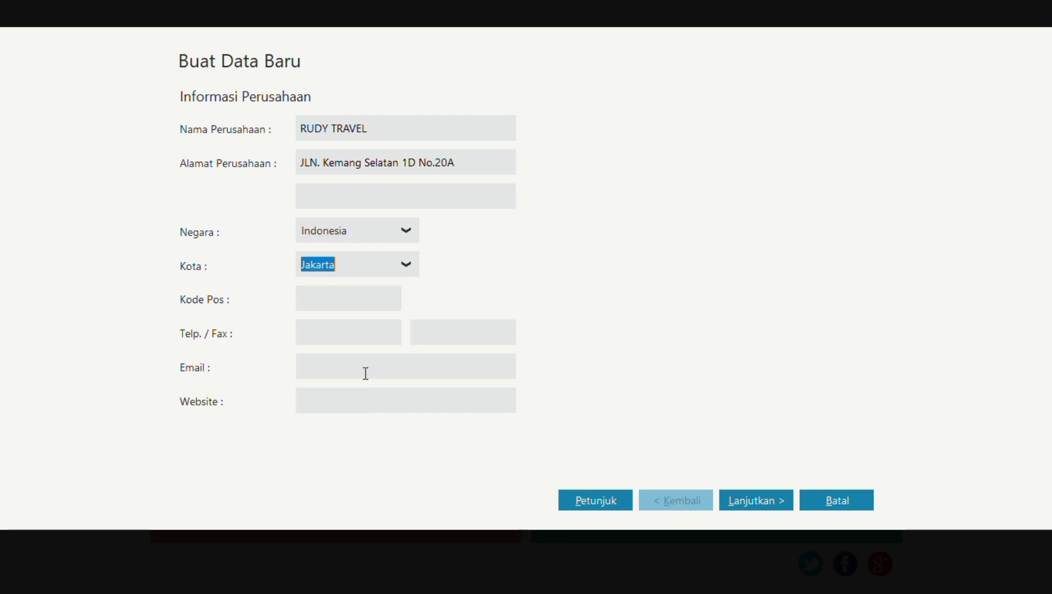
pyautogui.click(366, 301)
pyautogui.write('12730')
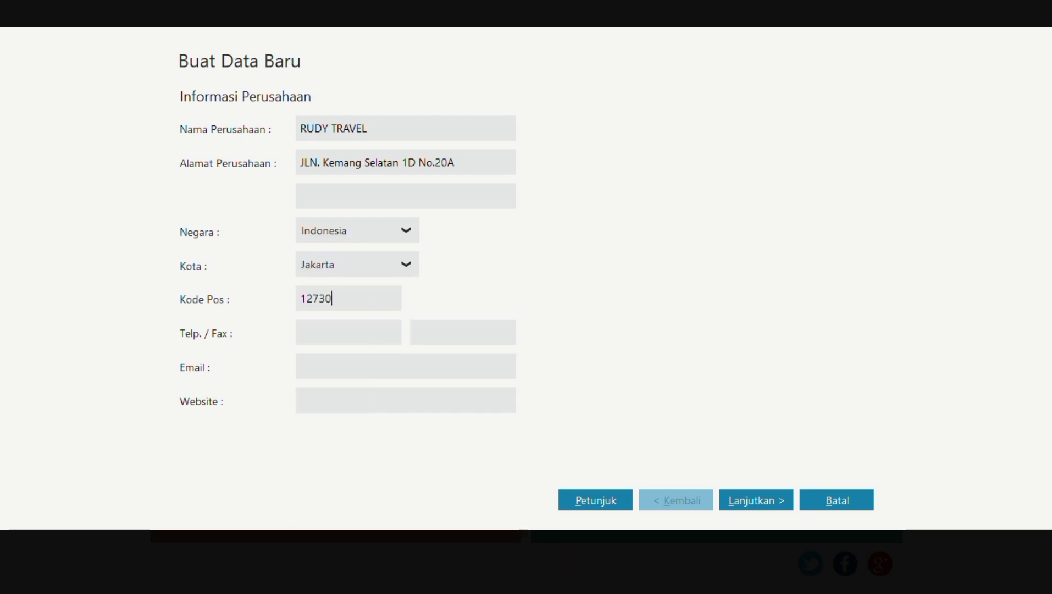
pyautogui.click(783, 500)
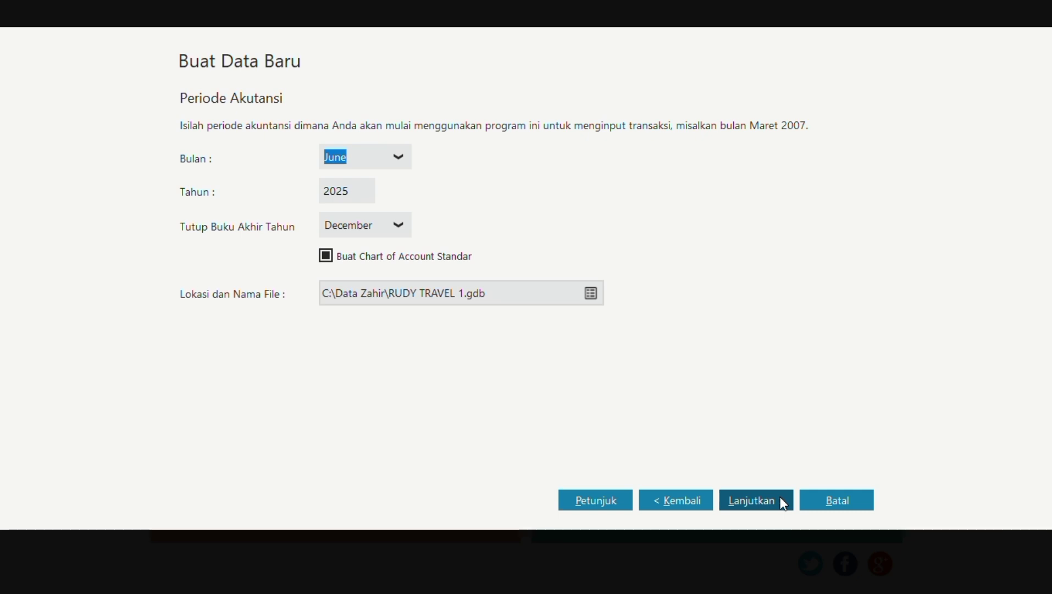
# Set the accounting period's starting month to January 2025.
pyautogui.click(399, 159)
pyautogui.scroll(-2, 384, 195)
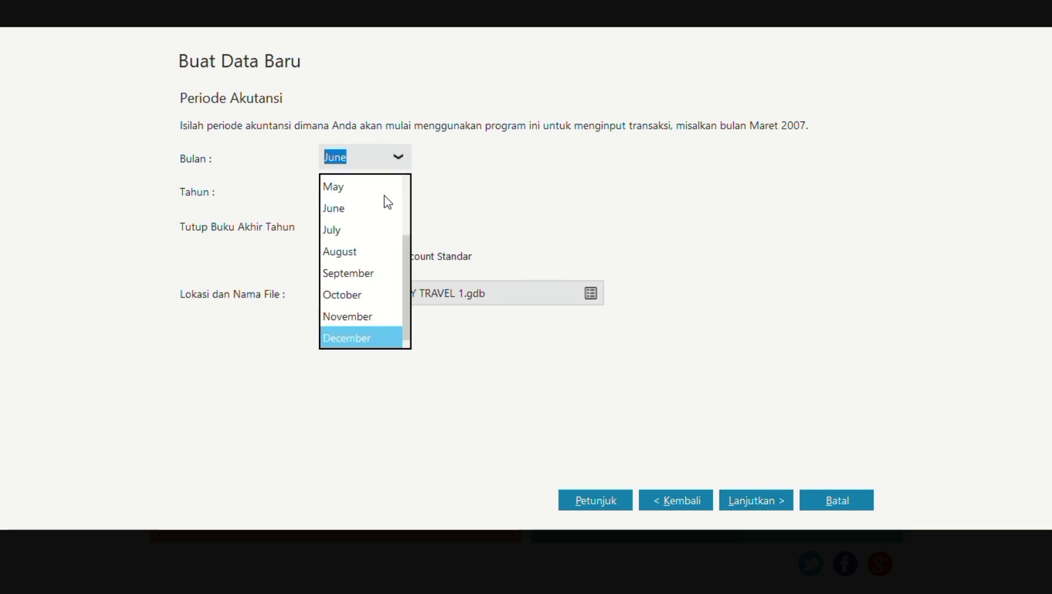
pyautogui.scroll(4, 384, 195)
pyautogui.click(384, 195)
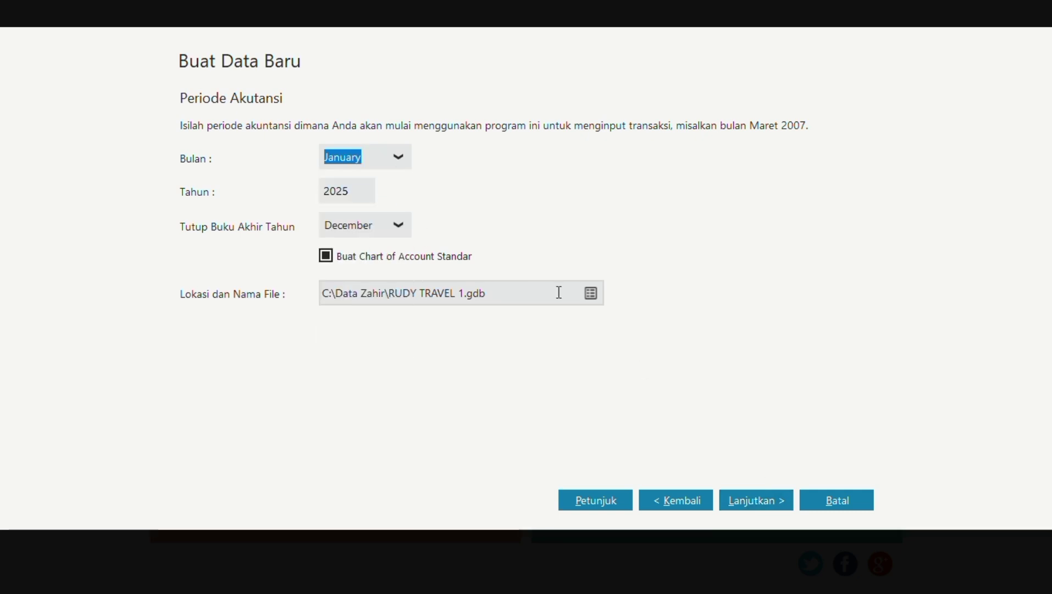
# Accept the default department settings and create the RUDY TRAVEL 1.gdb data file.
pyautogui.click(753, 497)
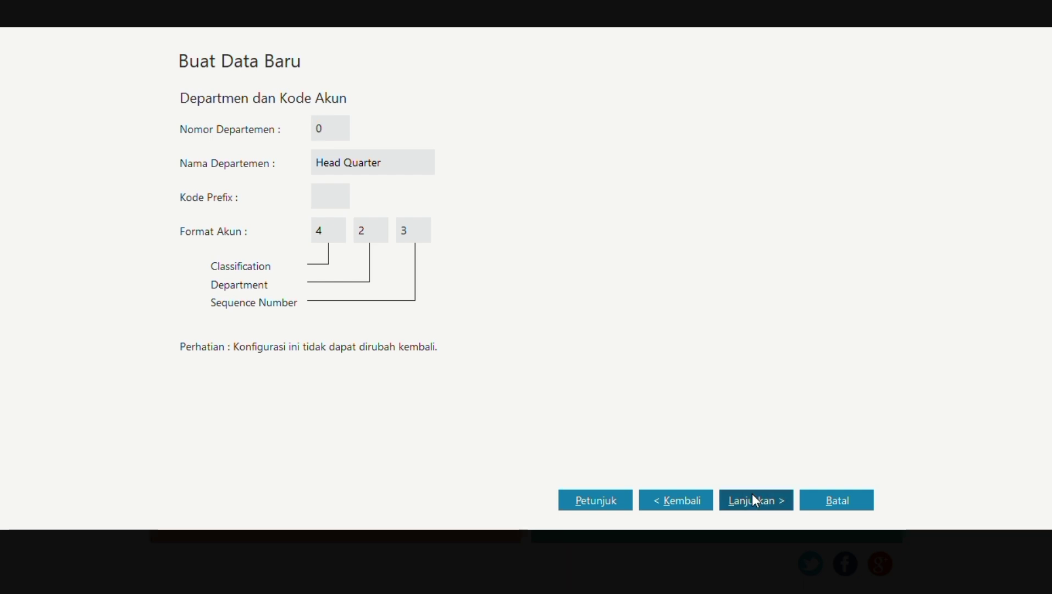
pyautogui.click(753, 498)
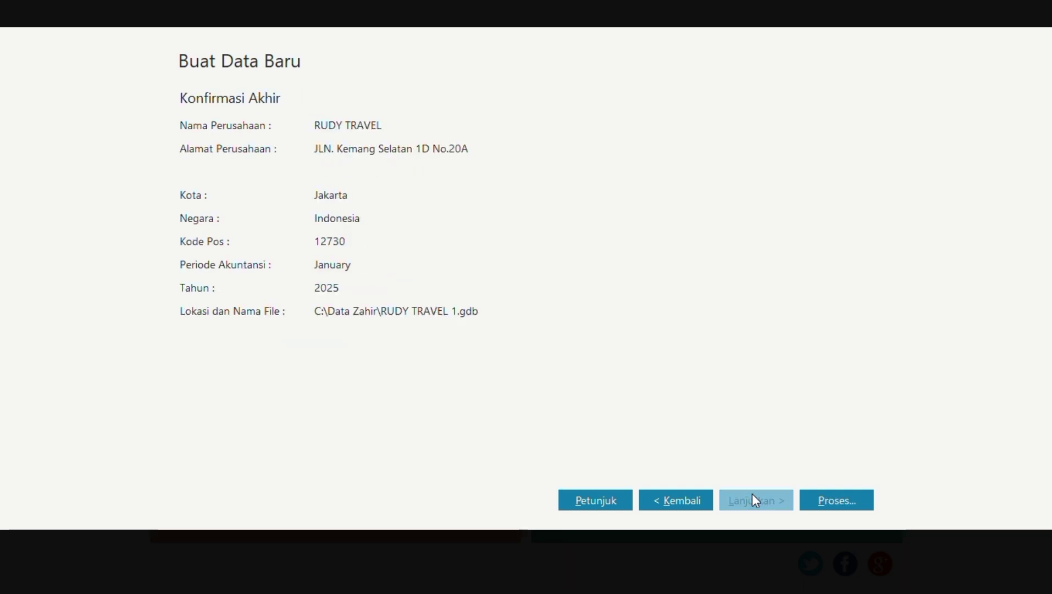
pyautogui.click(864, 501)
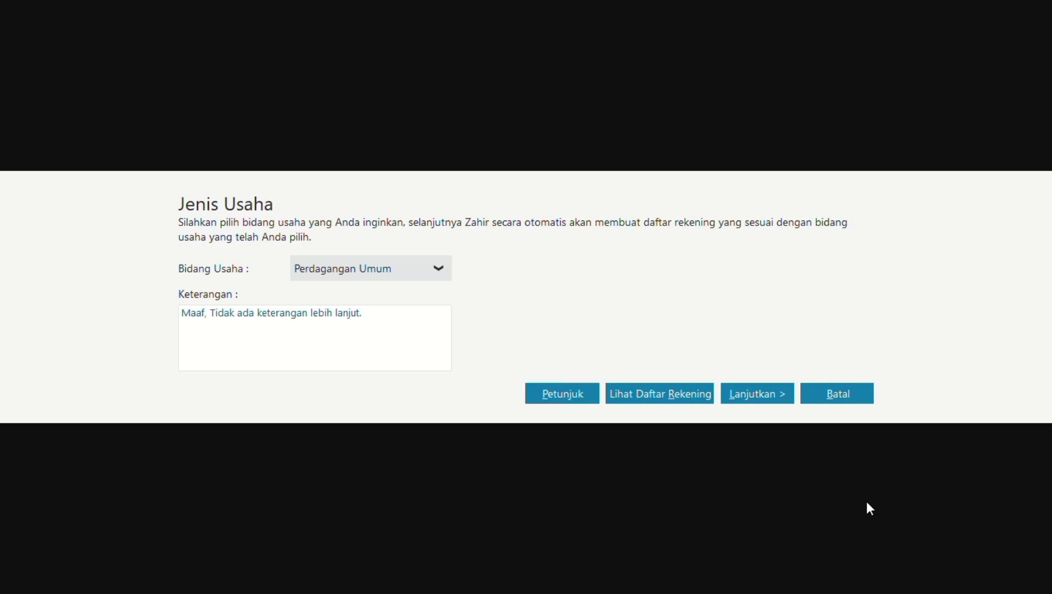
# Choose Jasa Umum as the business line and confirm it in the Info prompt.
pyautogui.click(439, 271)
pyautogui.scroll(-6, 425, 357)
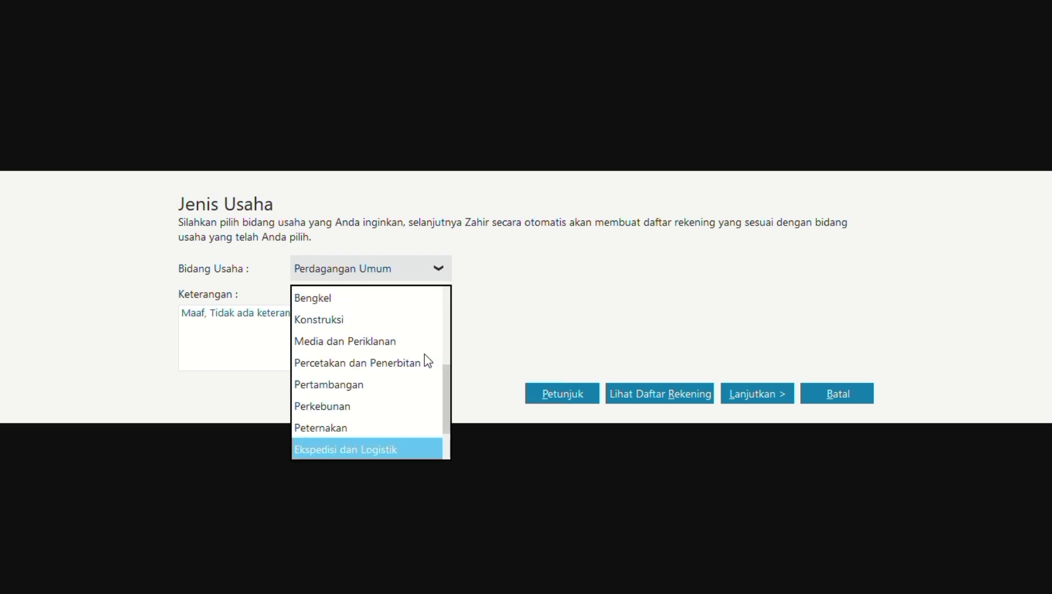
pyautogui.scroll(5, 425, 356)
pyautogui.scroll(-5, 425, 356)
pyautogui.scroll(6, 424, 355)
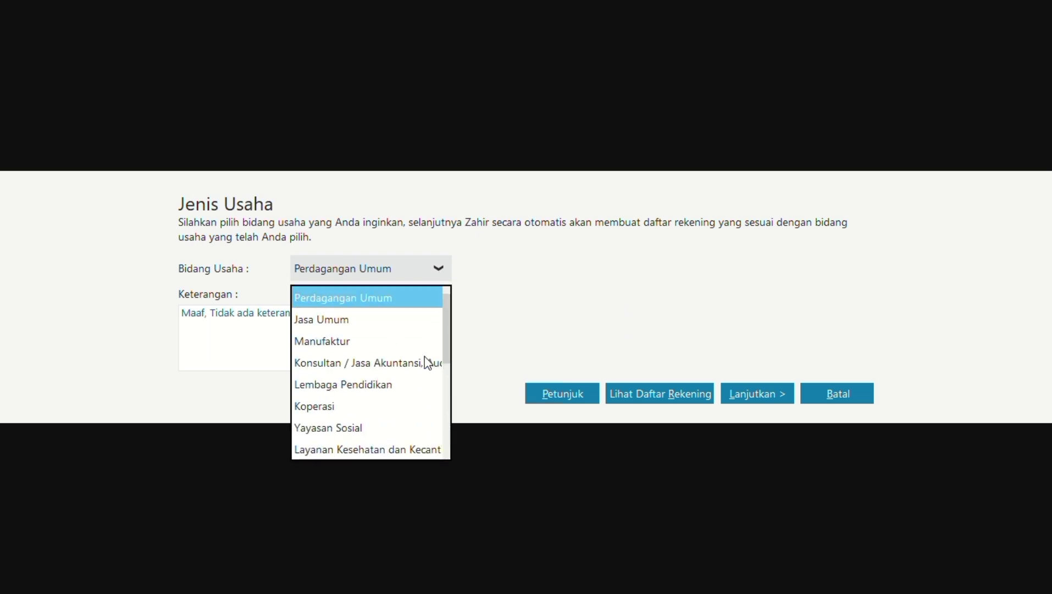
pyautogui.click(345, 318)
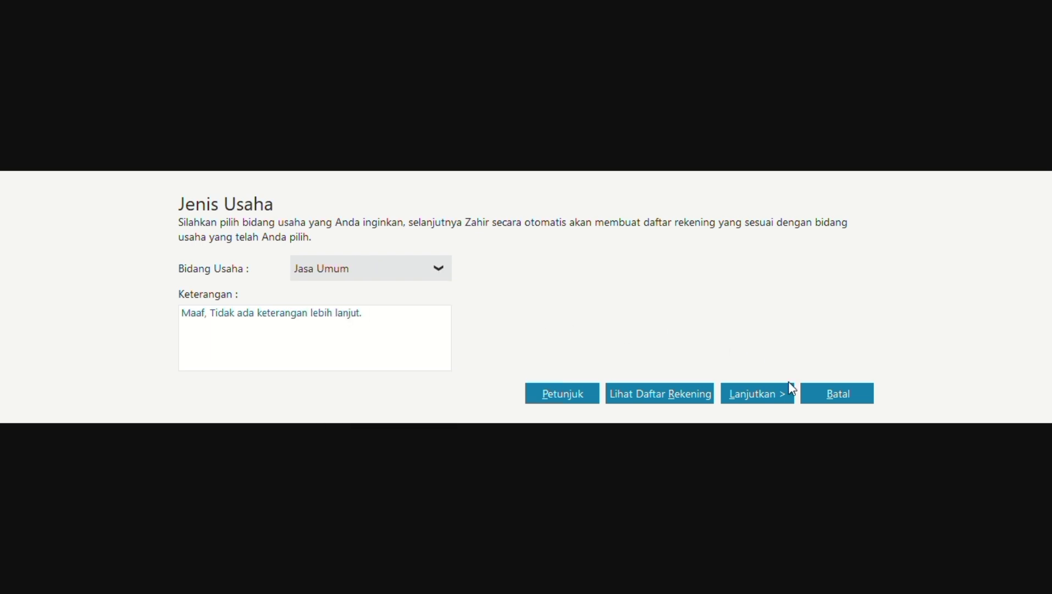
pyautogui.click(768, 395)
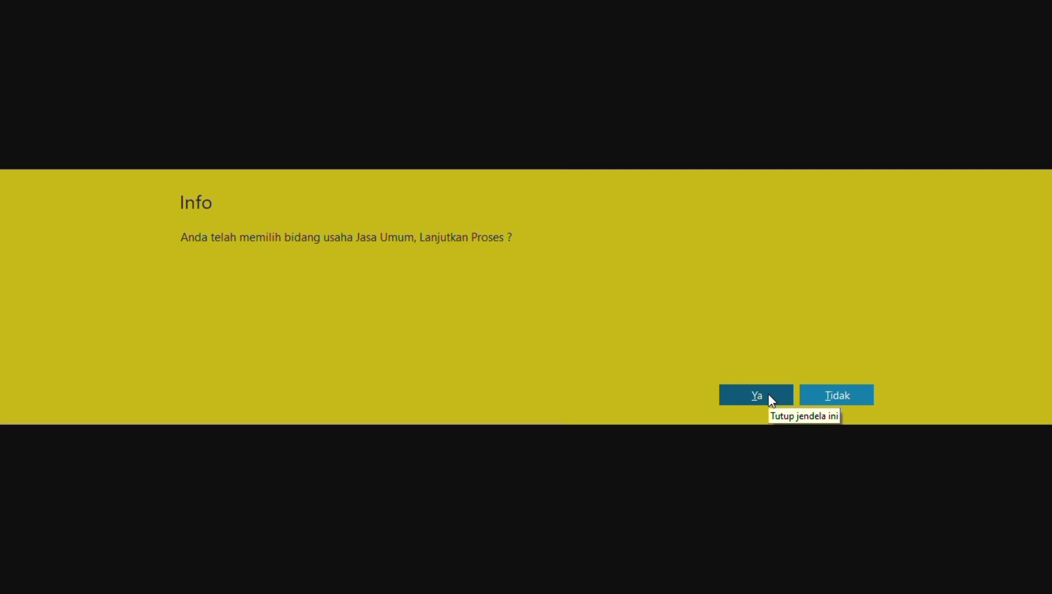
pyautogui.click(769, 393)
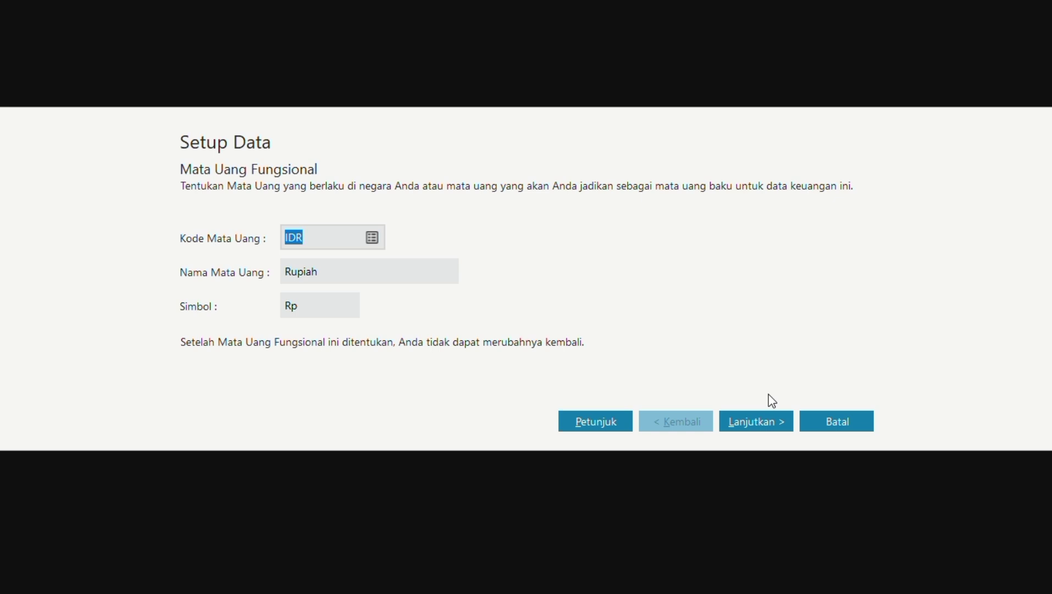
# Keep IDR Rupiah as the functional currency, accept USD as the foreign currency, and finish the wizard.
pyautogui.click(756, 426)
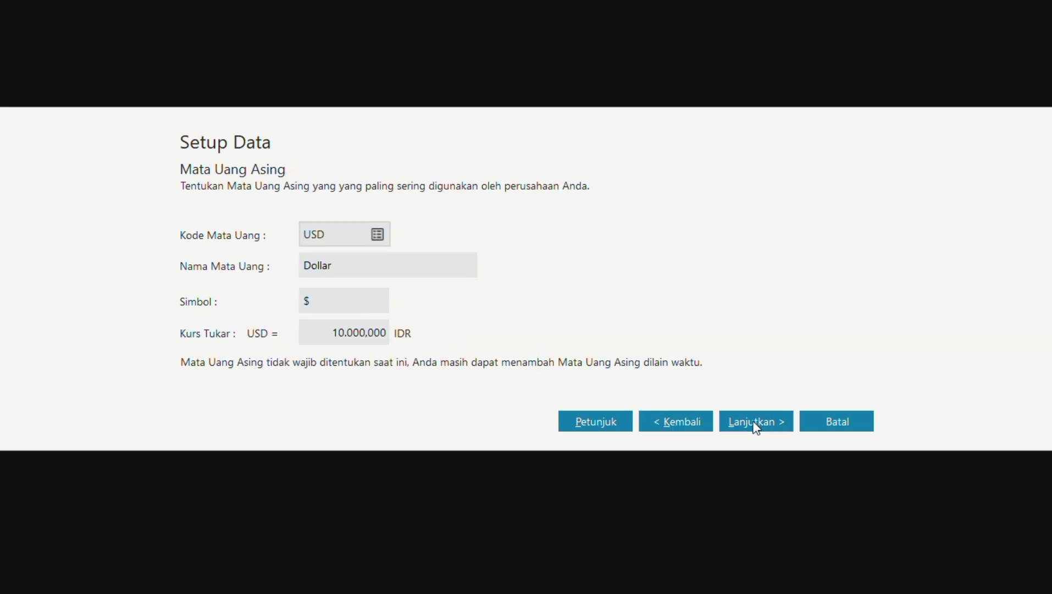
pyautogui.click(756, 425)
pyautogui.click(824, 415)
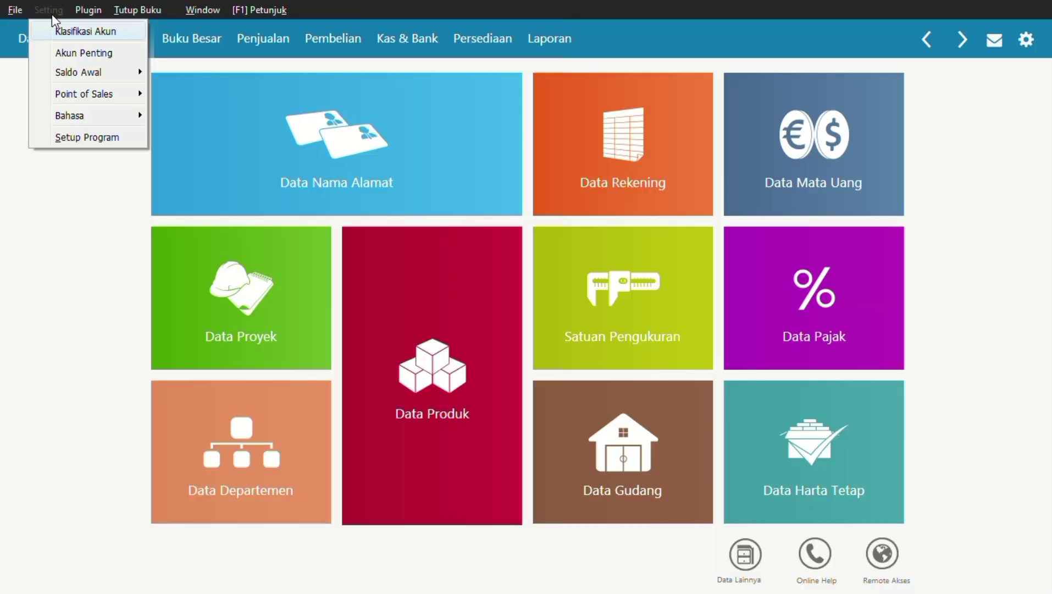
# Enter opening balances of 8.750.000 for Kas Kecil and 10.000.000 for Kas.
pyautogui.moveTo(94, 71)
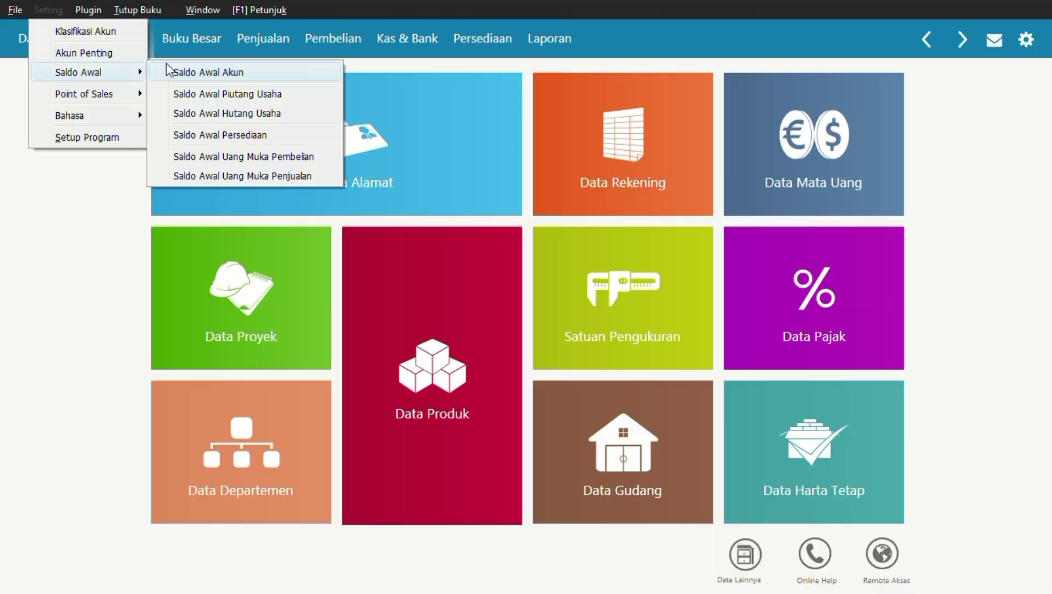
pyautogui.click(197, 70)
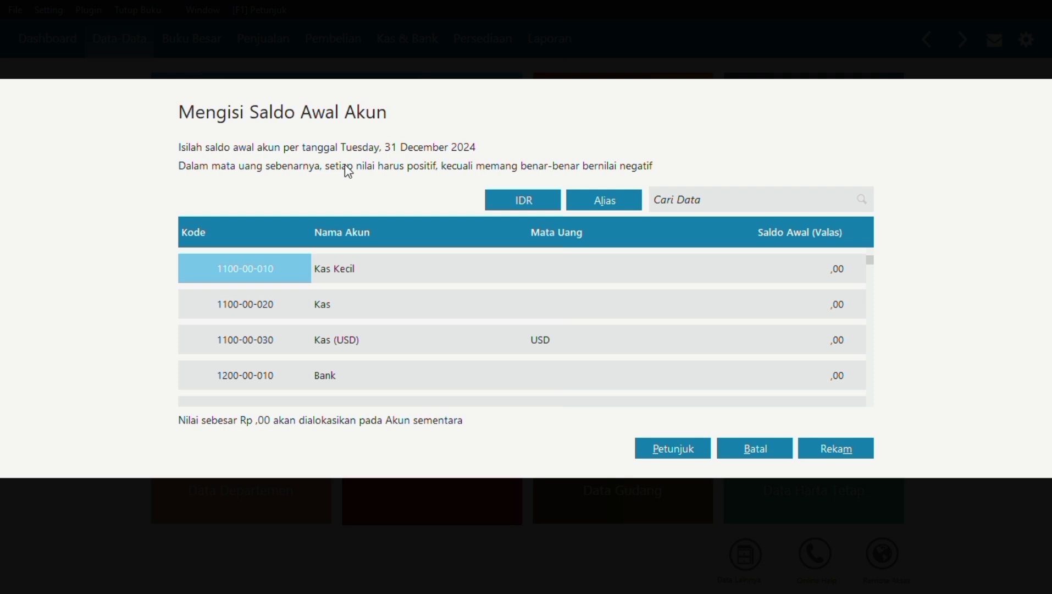
pyautogui.click(769, 271)
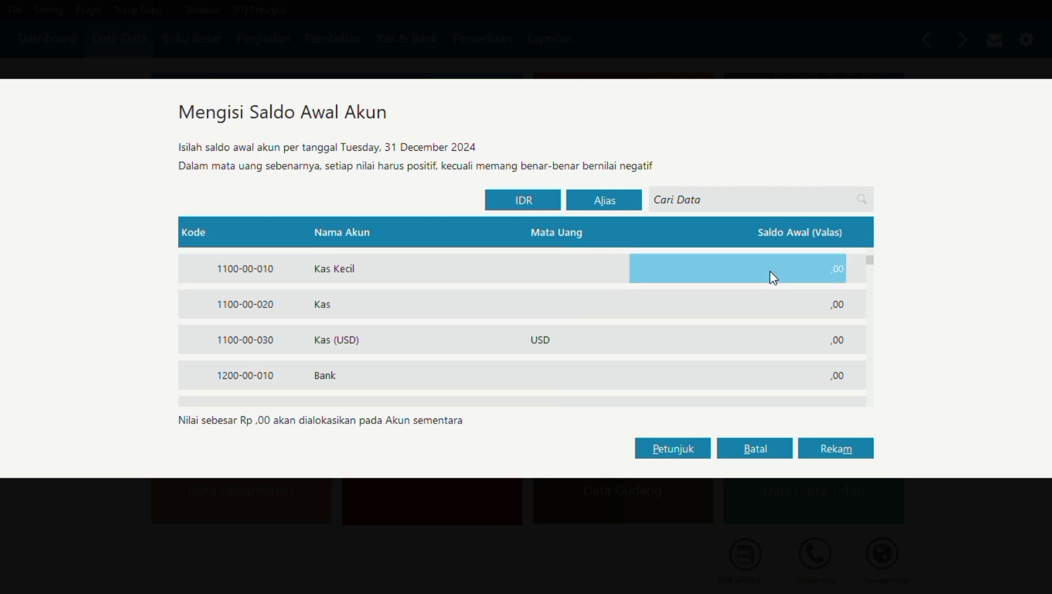
pyautogui.doubleClick(769, 271)
pyautogui.write('87')
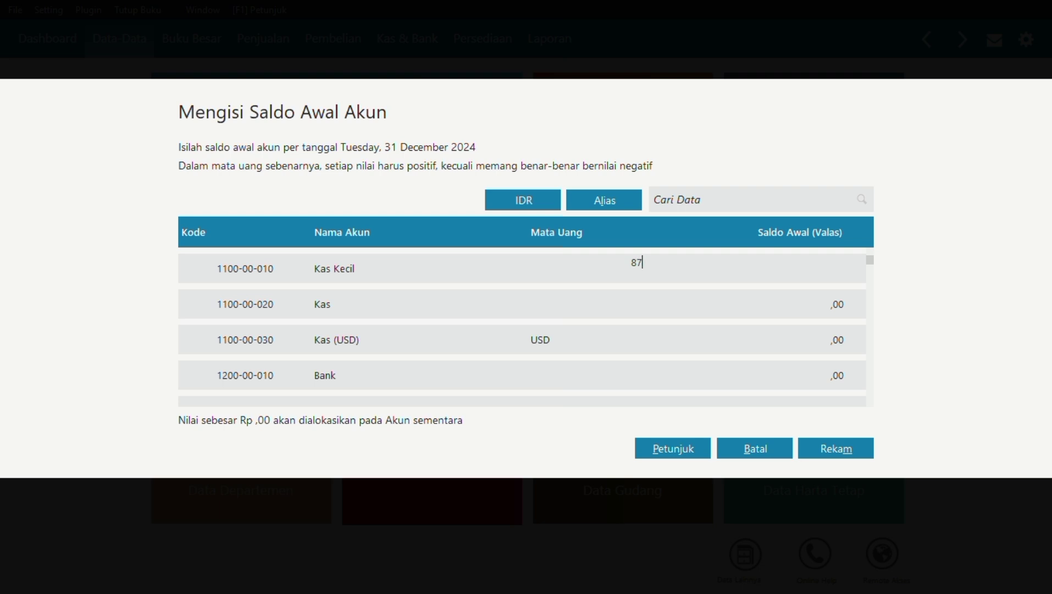
pyautogui.write('50000')
pyautogui.click(812, 302)
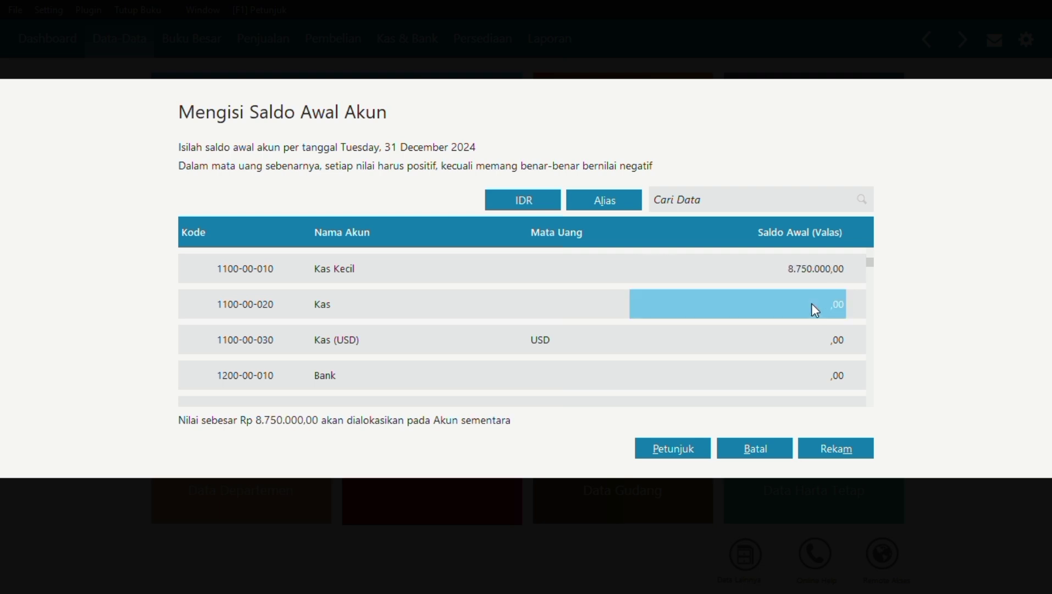
pyautogui.doubleClick(811, 303)
pyautogui.write('10000000')
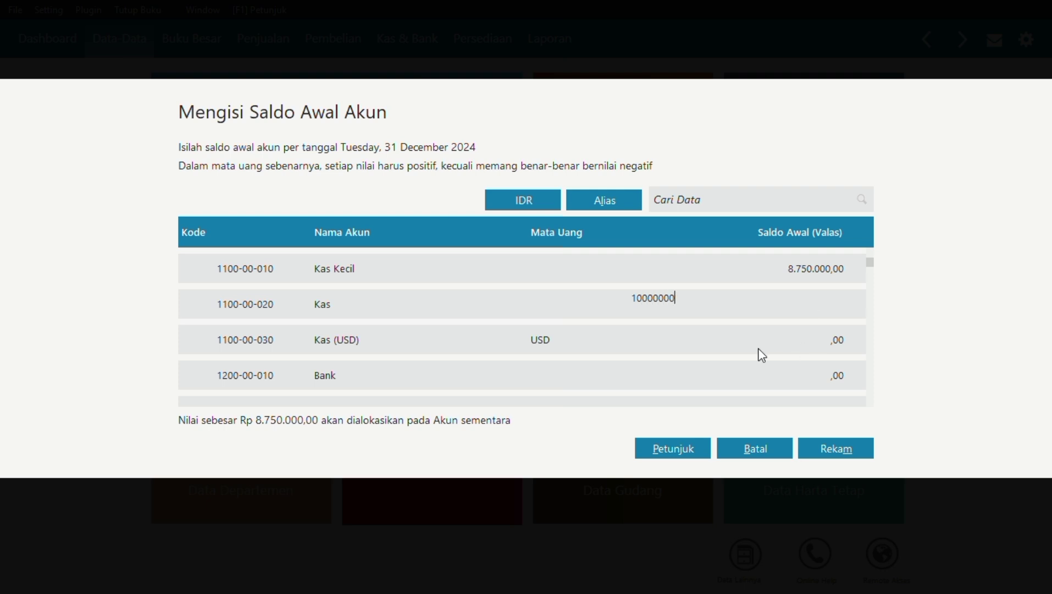
pyautogui.click(787, 380)
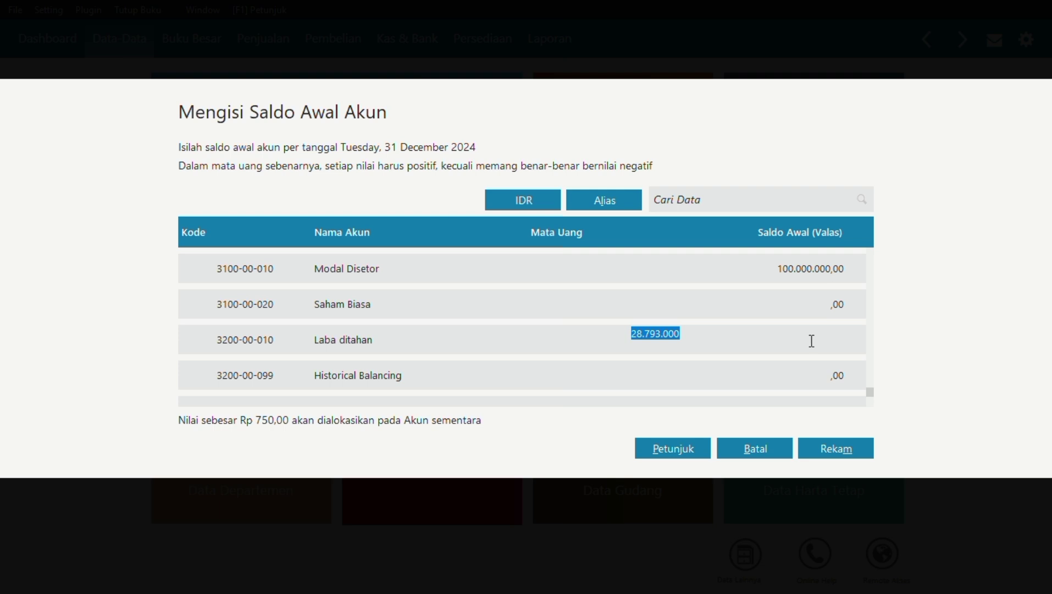
# Enter 28.793.750 for Laba ditahan and save the opening balances.
pyautogui.write('28')
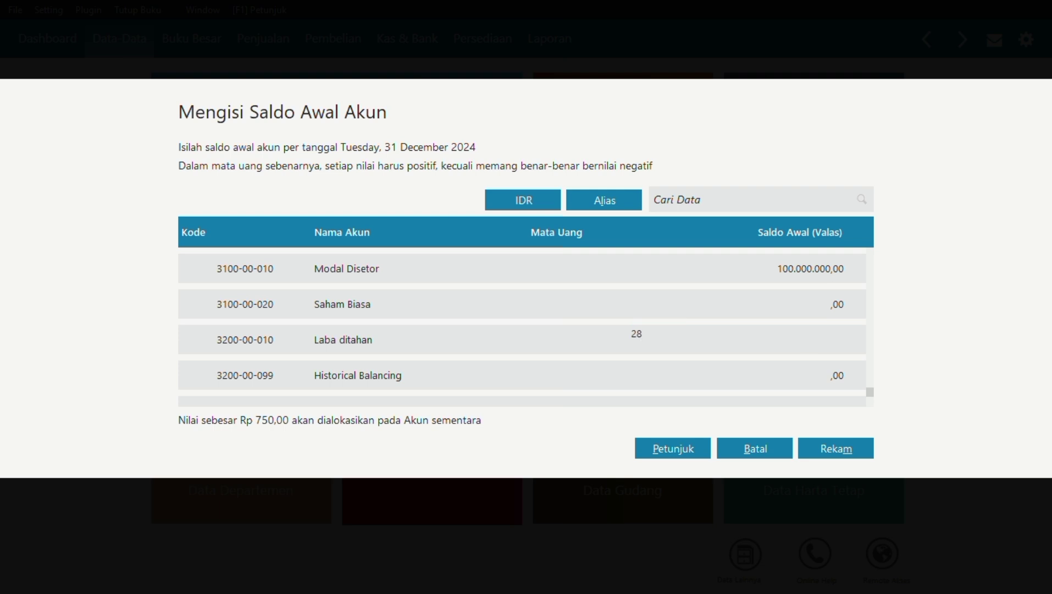
pyautogui.write('.793.750')
pyautogui.click(802, 309)
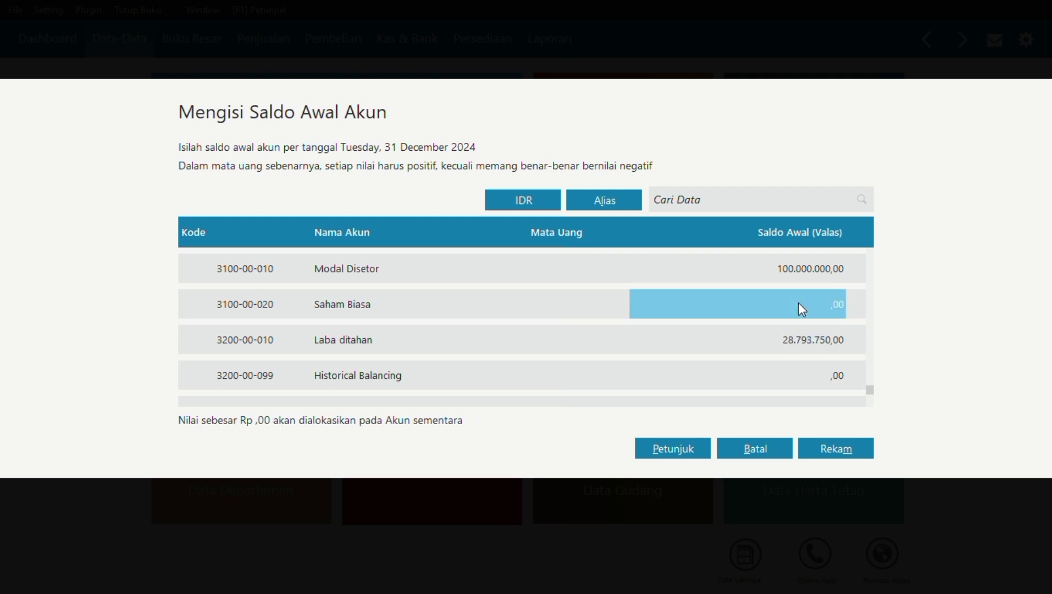
pyautogui.click(832, 448)
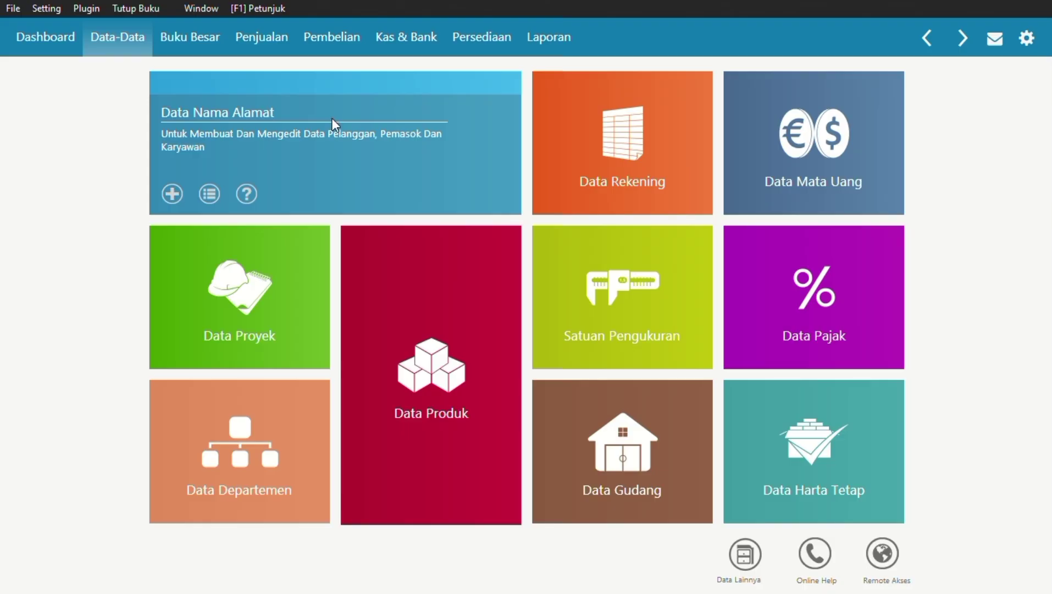
# Create customer C-001 named PT Sinar Abadi, saving it despite the missing tax number.
pyautogui.click(332, 118)
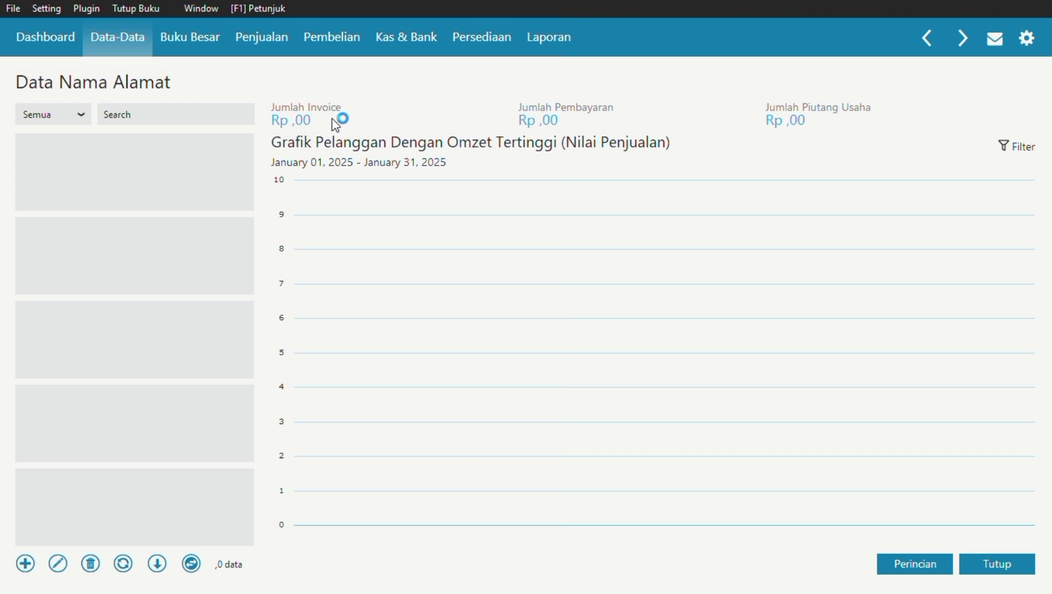
pyautogui.click(25, 564)
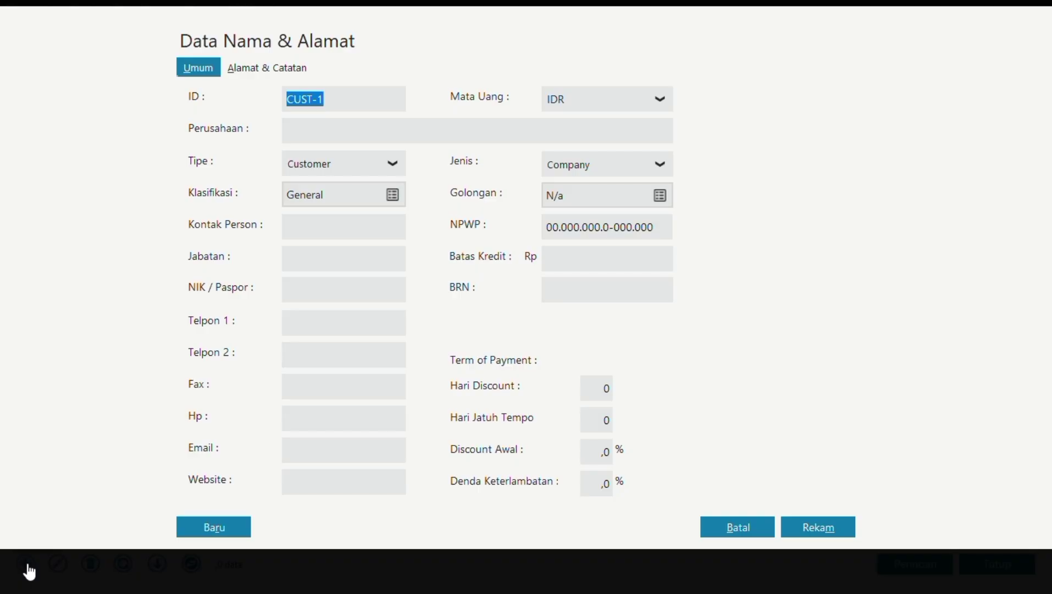
pyautogui.press('BackSpace')
pyautogui.write('C-00')
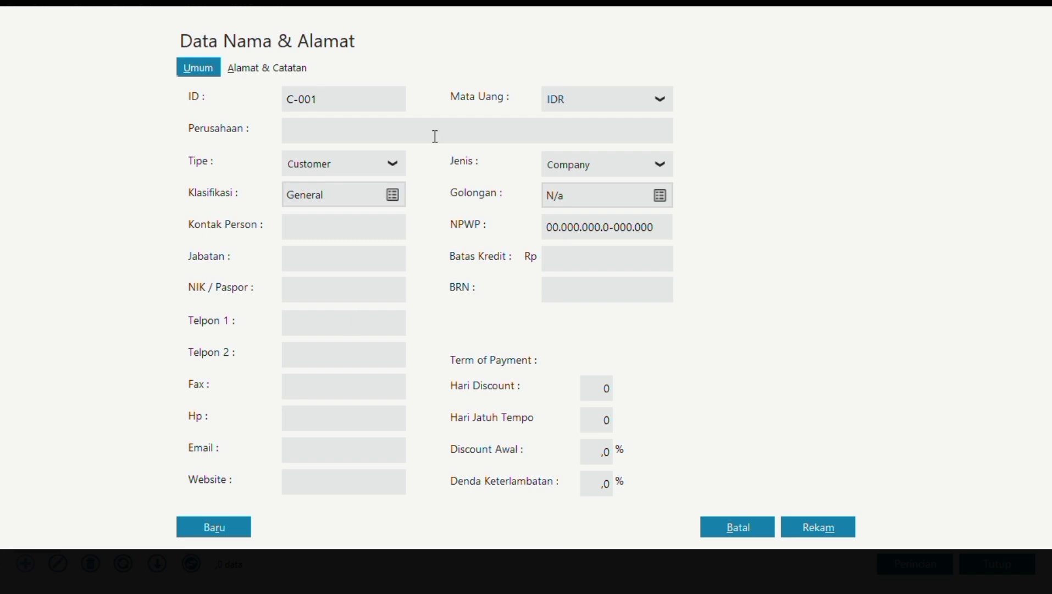
pyautogui.press('capslock')
pyautogui.write('PT SINAR')
pyautogui.press('BackSpace')
pyautogui.press('BackSpace')
pyautogui.press('BackSpace')
pyautogui.press('BackSpace')
pyautogui.press('capslock')
pyautogui.write('inar Abadi')
pyautogui.click(831, 529)
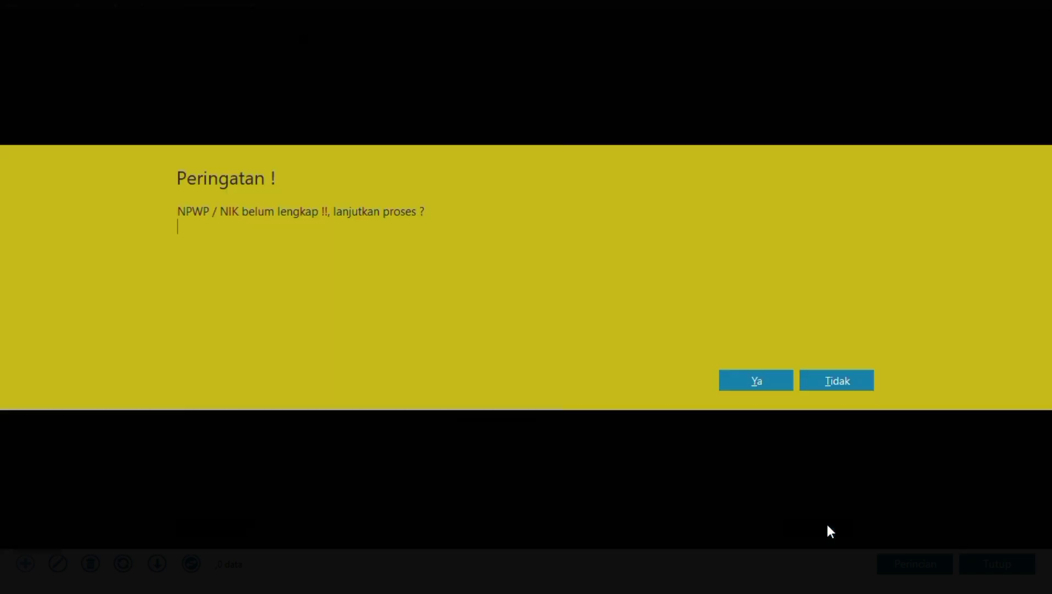
pyautogui.click(780, 374)
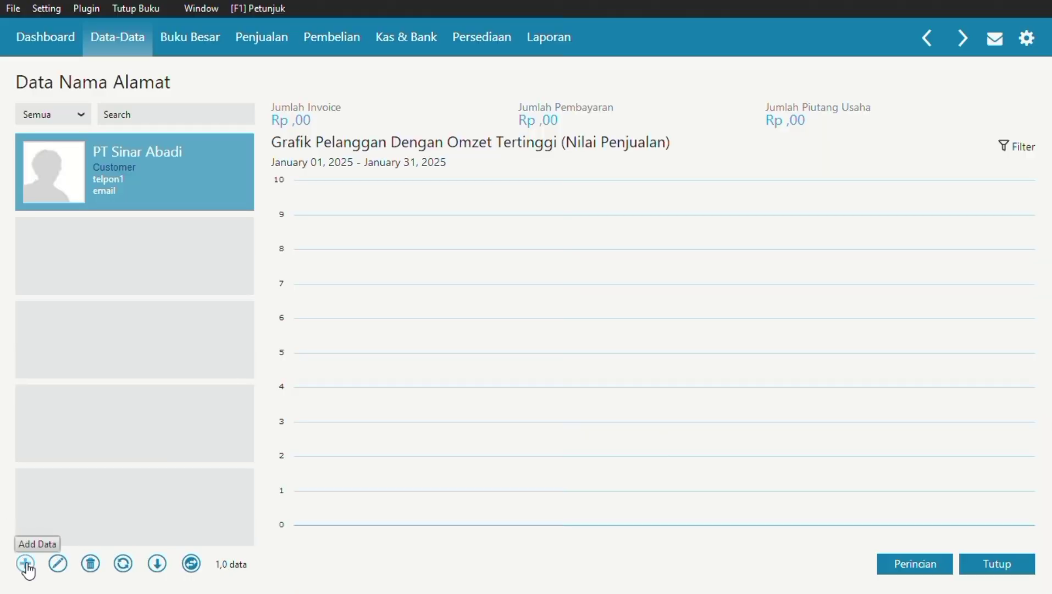
# Add customer C-002 with the individual's name as a Personal type, save it, and close the list.
pyautogui.click(26, 564)
pyautogui.press('BackSpace')
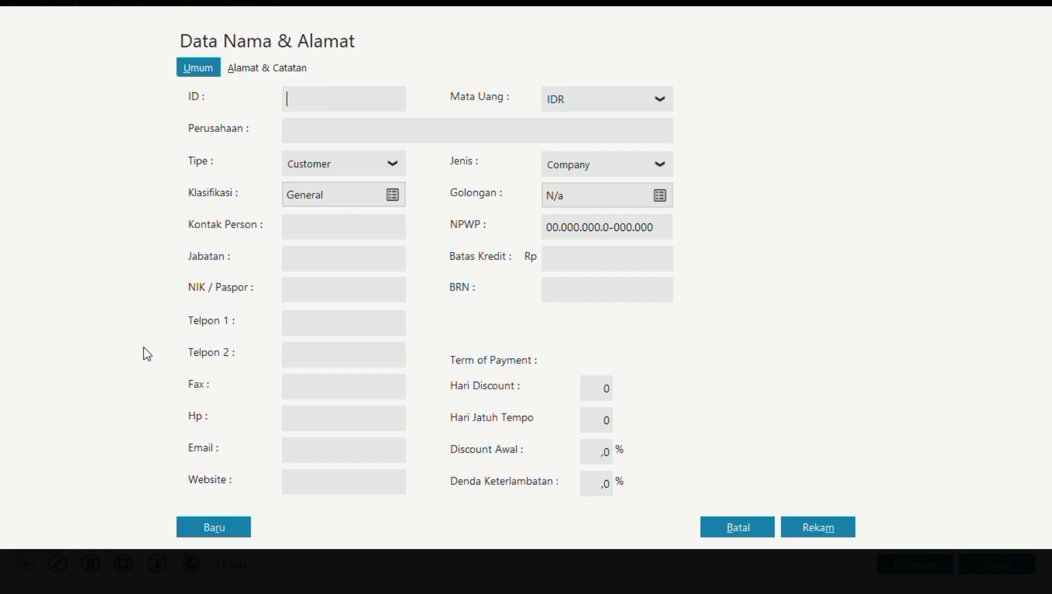
pyautogui.write('C-002')
pyautogui.click(338, 125)
pyautogui.write('Bpk. Jimmy')
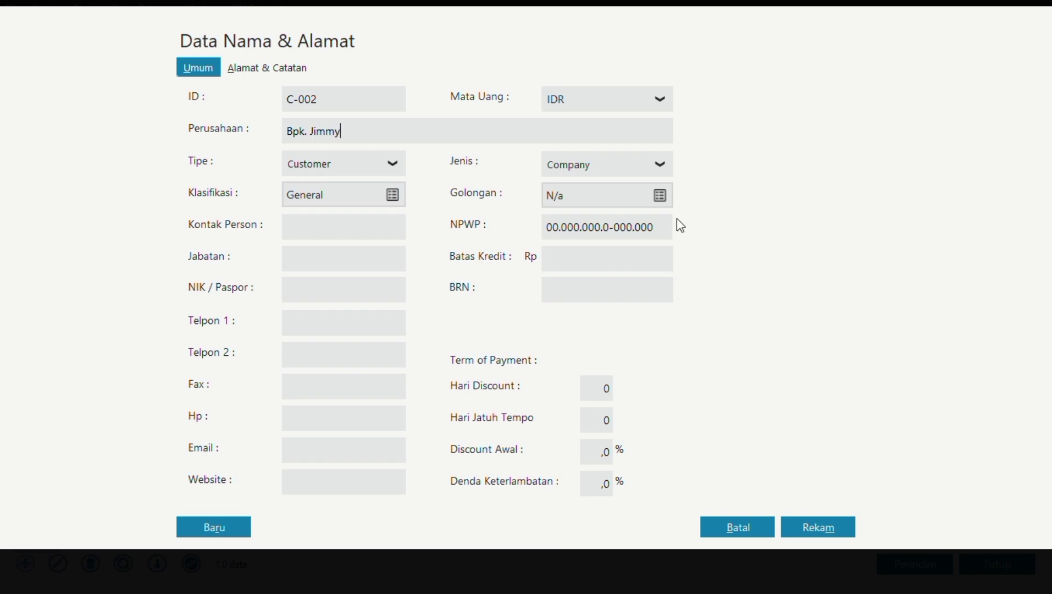
pyautogui.click(663, 165)
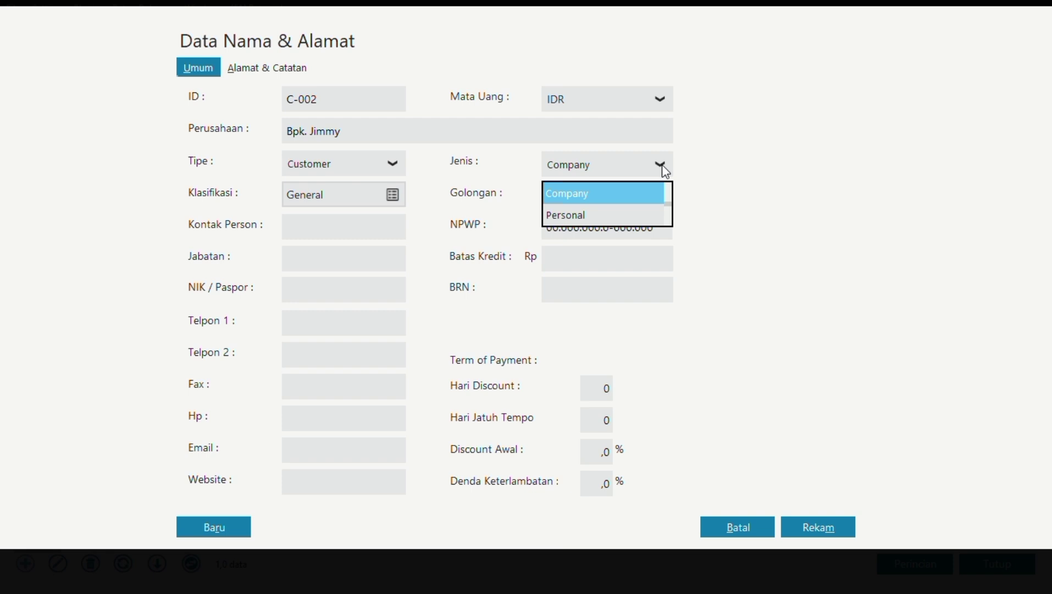
pyautogui.click(635, 216)
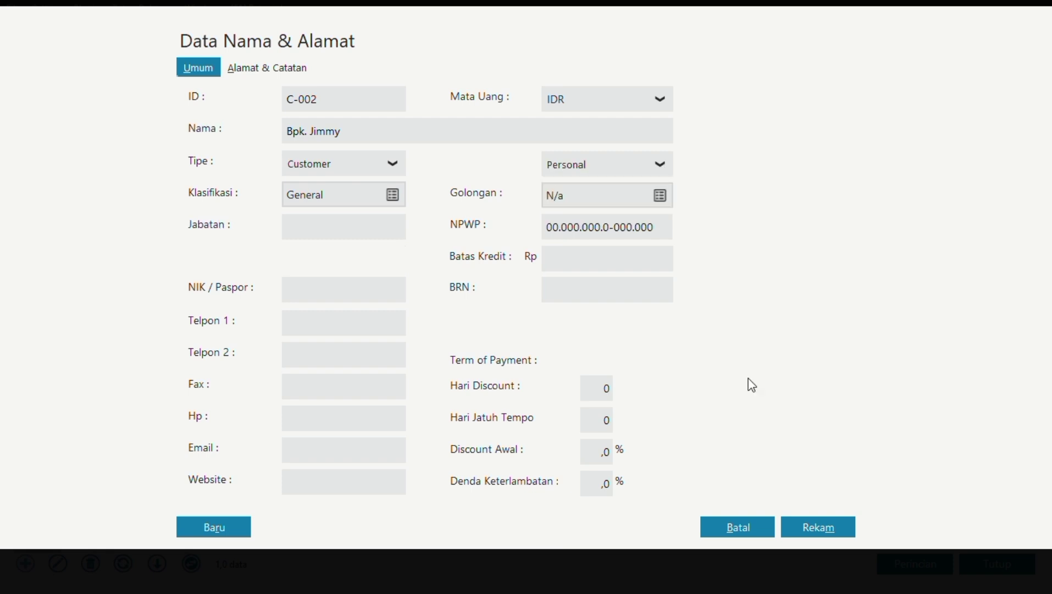
pyautogui.click(811, 534)
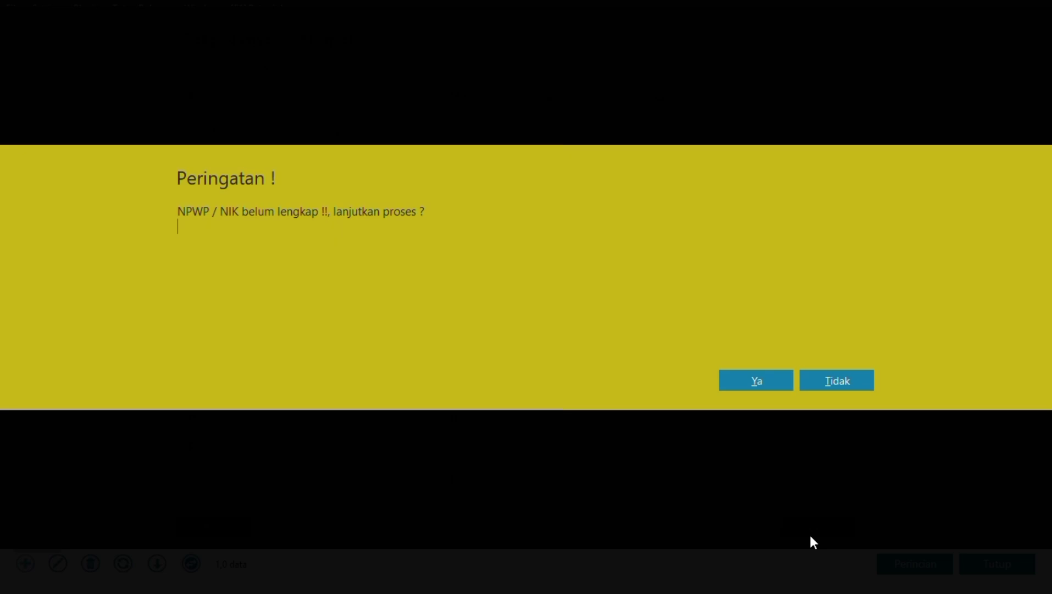
pyautogui.click(781, 385)
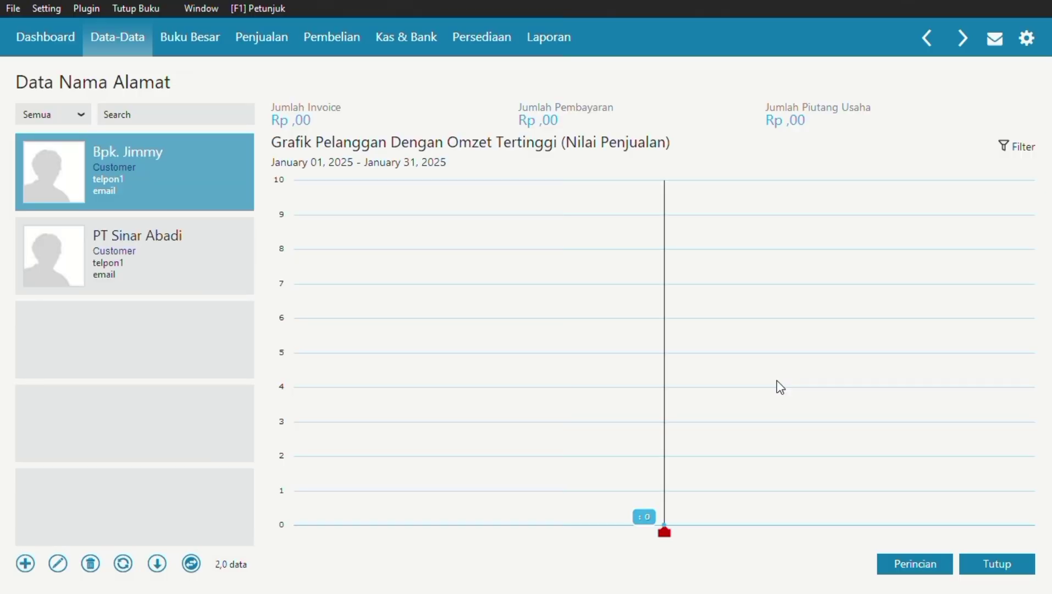
pyautogui.click(983, 564)
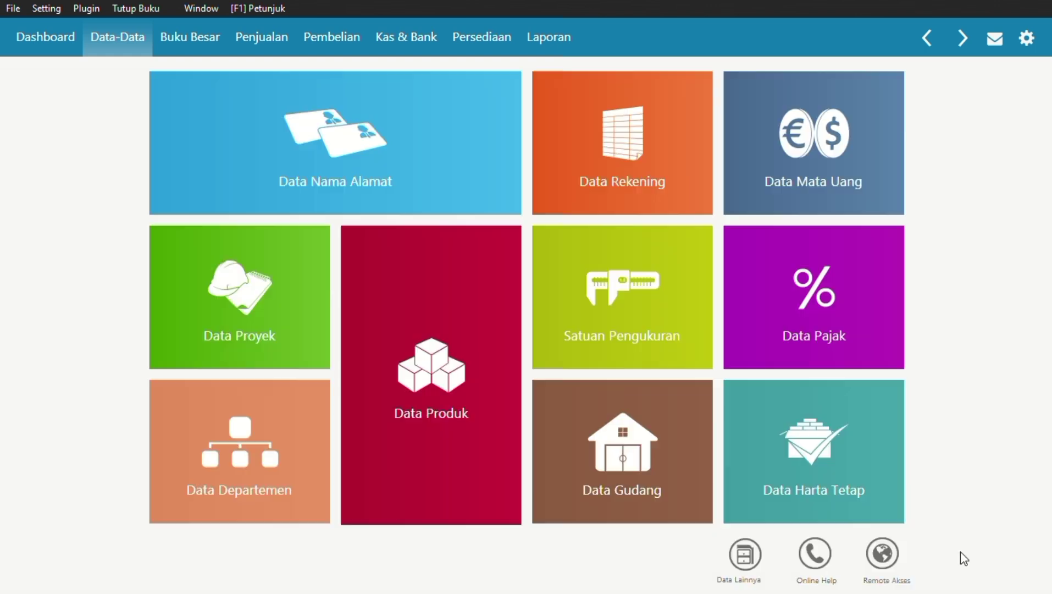
pyautogui.click(55, 8)
# Start a new opening receivable for PT Sinar Abadi dated 31 December 2024.
pyautogui.moveTo(96, 72)
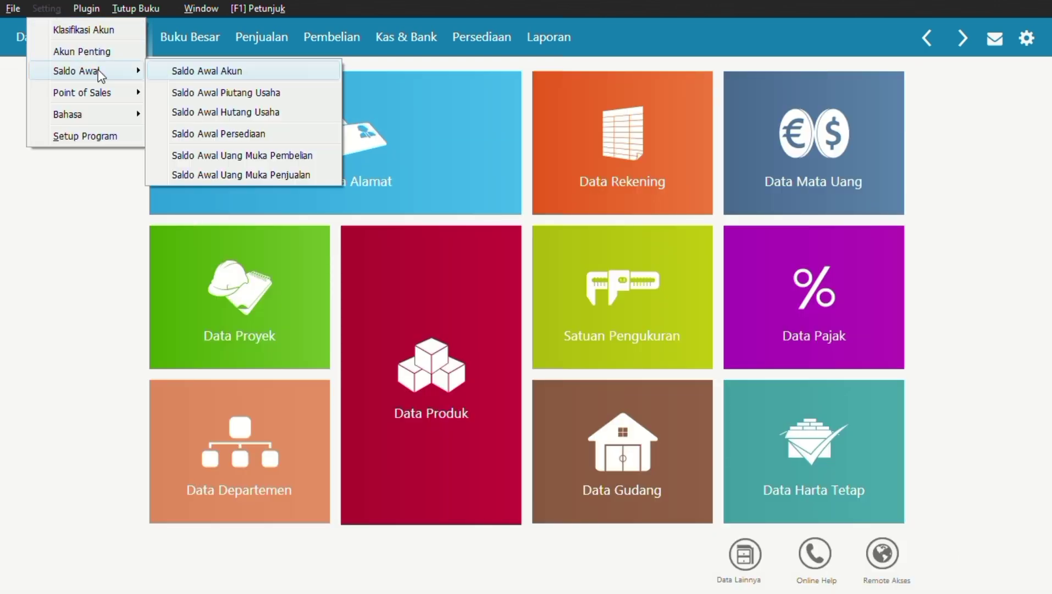
pyautogui.click(237, 93)
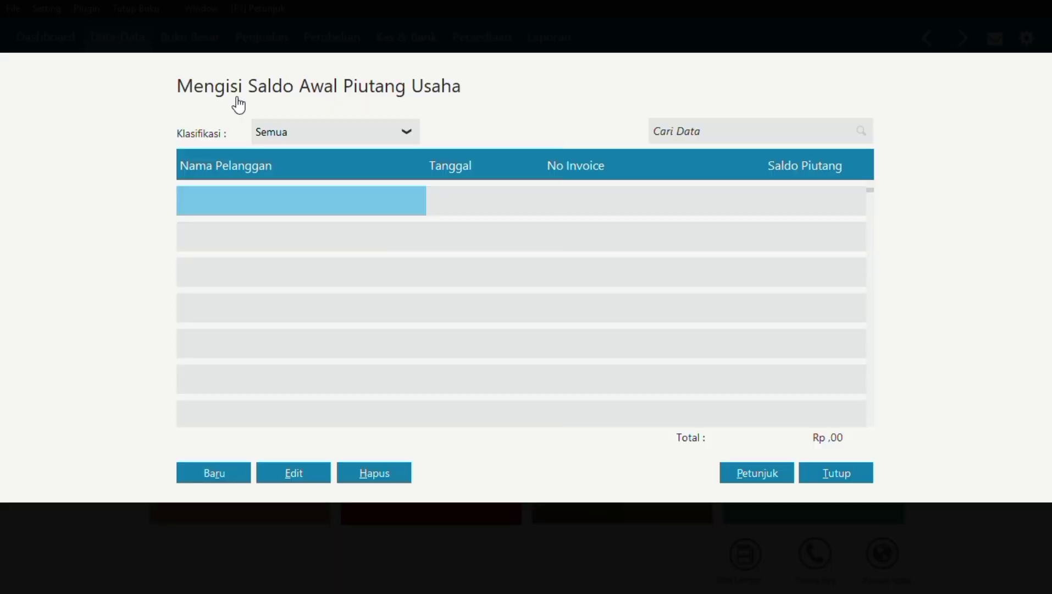
pyautogui.click(206, 472)
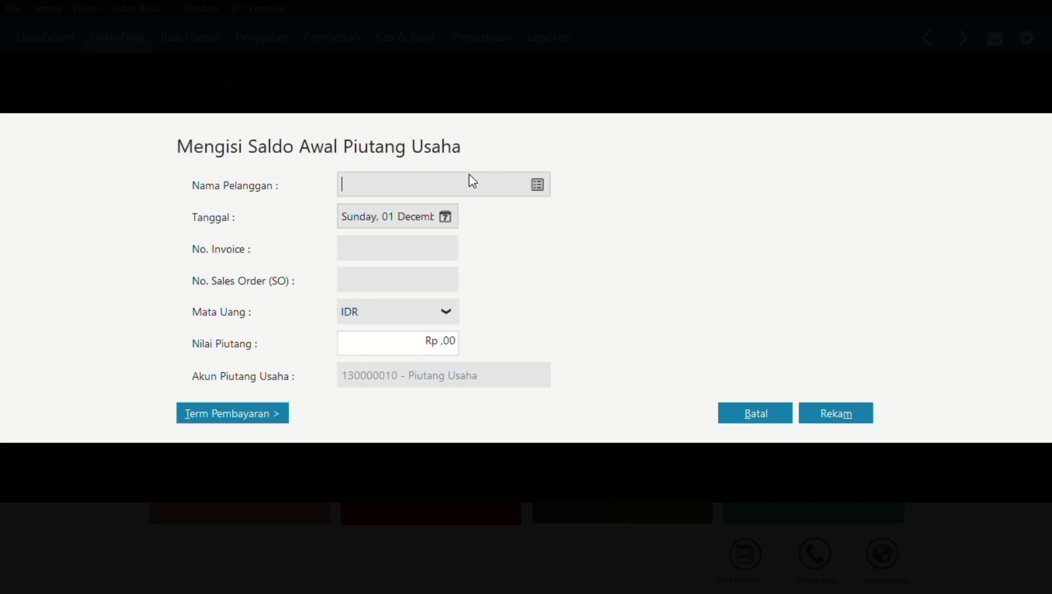
pyautogui.click(532, 191)
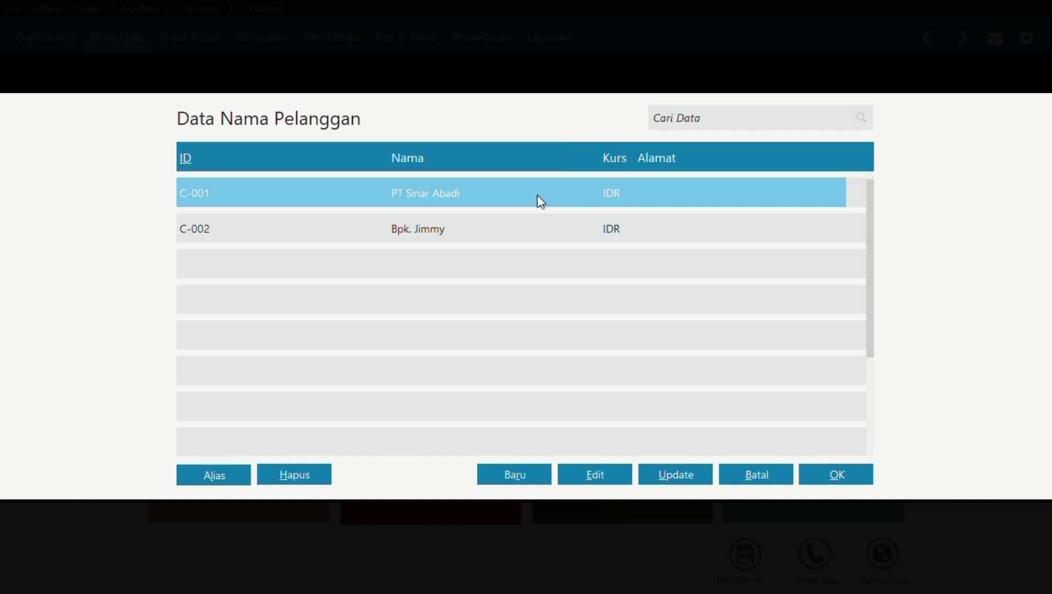
pyautogui.click(846, 475)
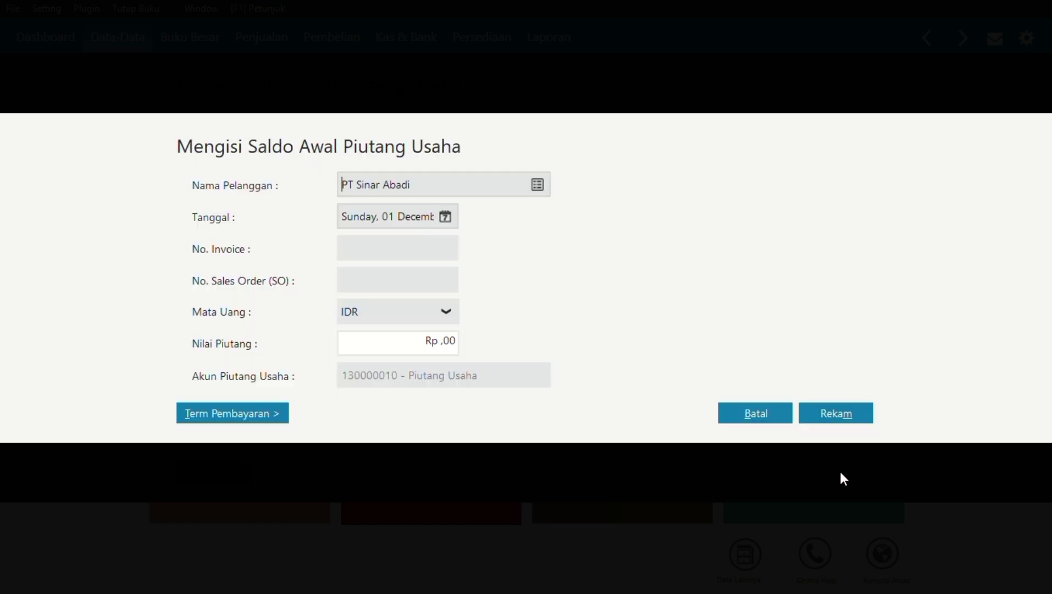
pyautogui.click(445, 218)
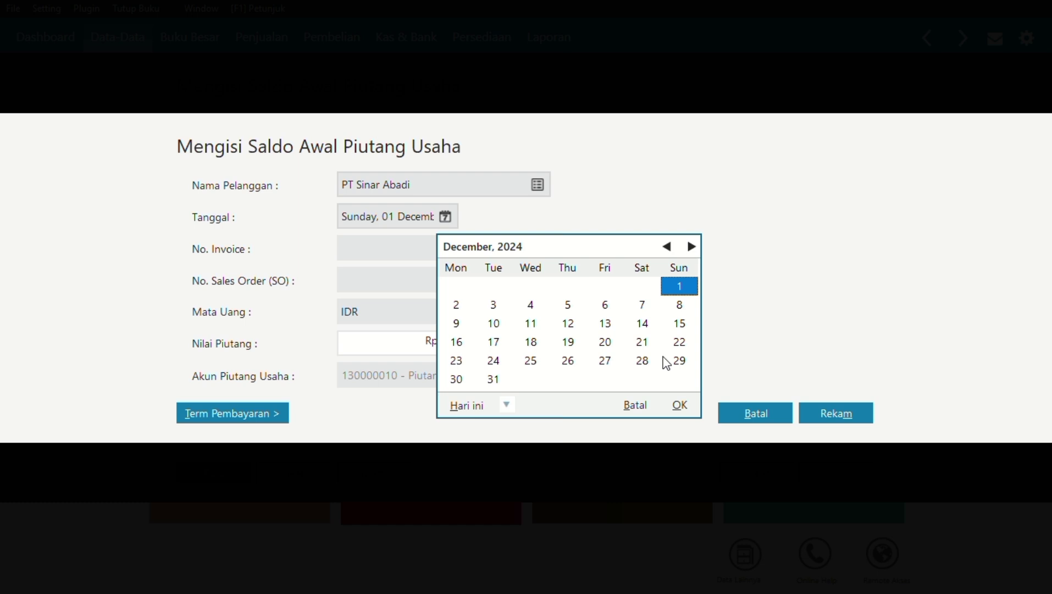
pyautogui.click(495, 382)
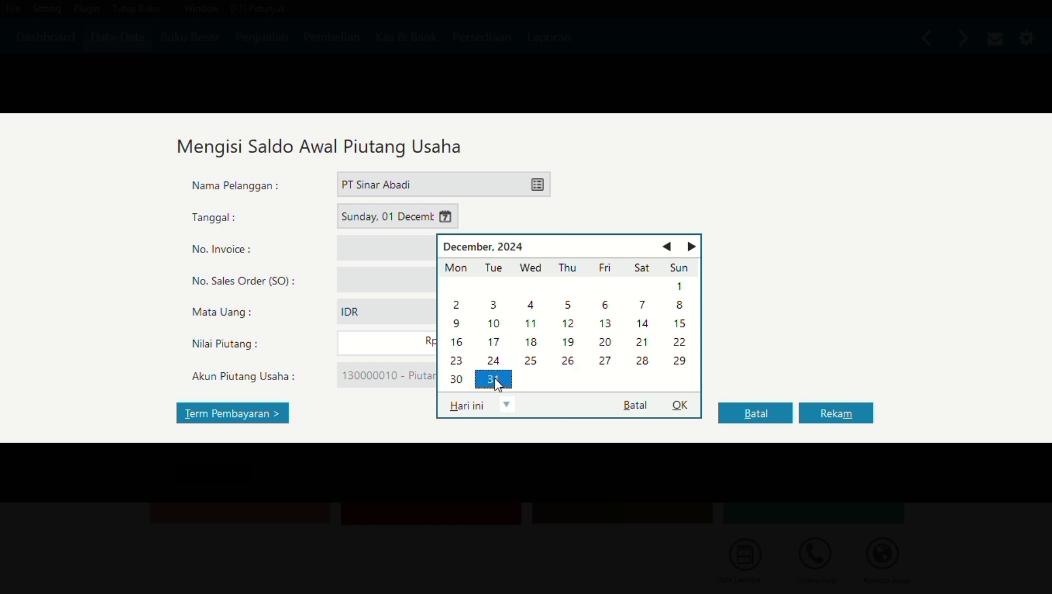
pyautogui.click(685, 404)
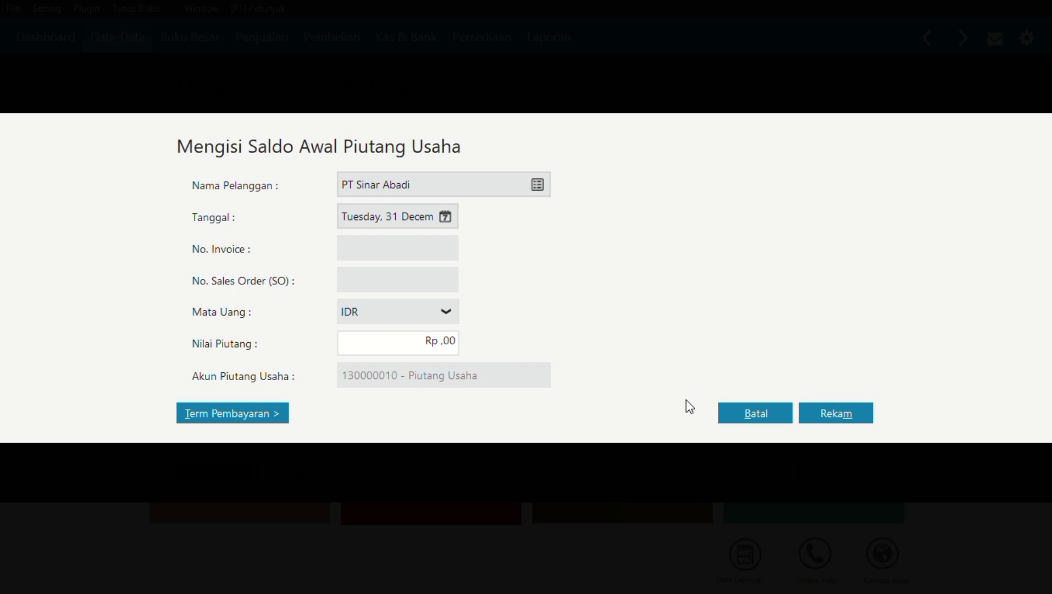
# Enter invoice INV-001 with an amount of Rp 22.600.000 and save the receivable.
pyautogui.click(410, 245)
pyautogui.write('INV-001')
pyautogui.click(413, 340)
pyautogui.moveTo(413, 341); pyautogui.dragTo(464, 346)
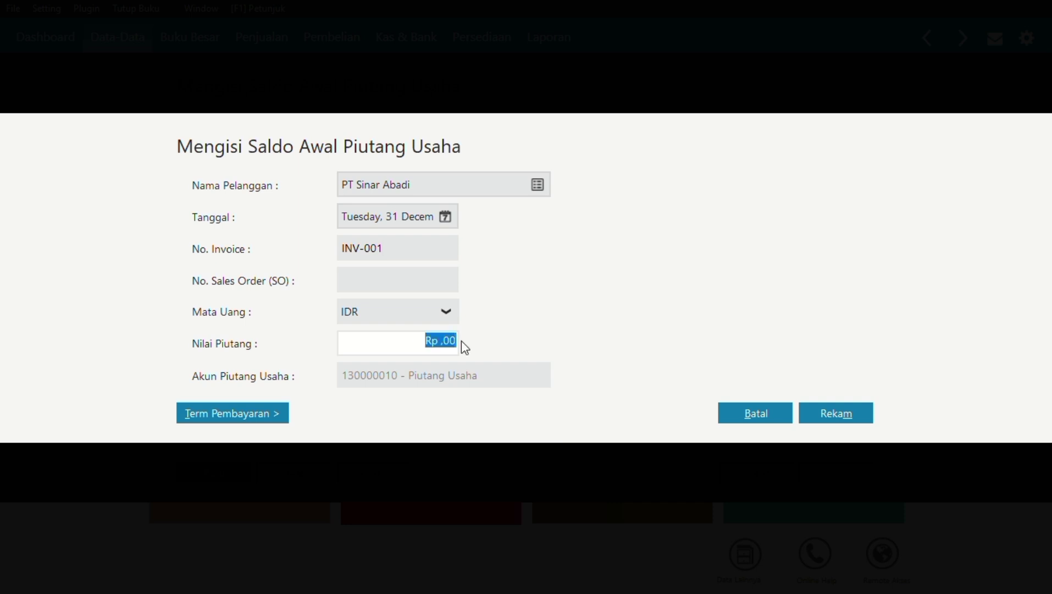
pyautogui.write('22600000')
pyautogui.click(830, 413)
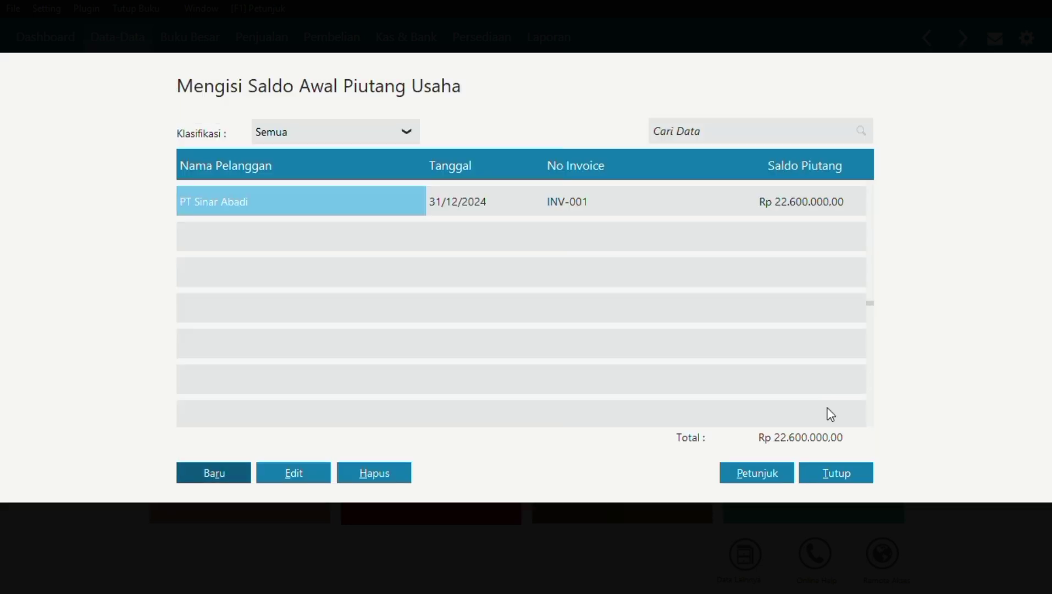
pyautogui.click(199, 469)
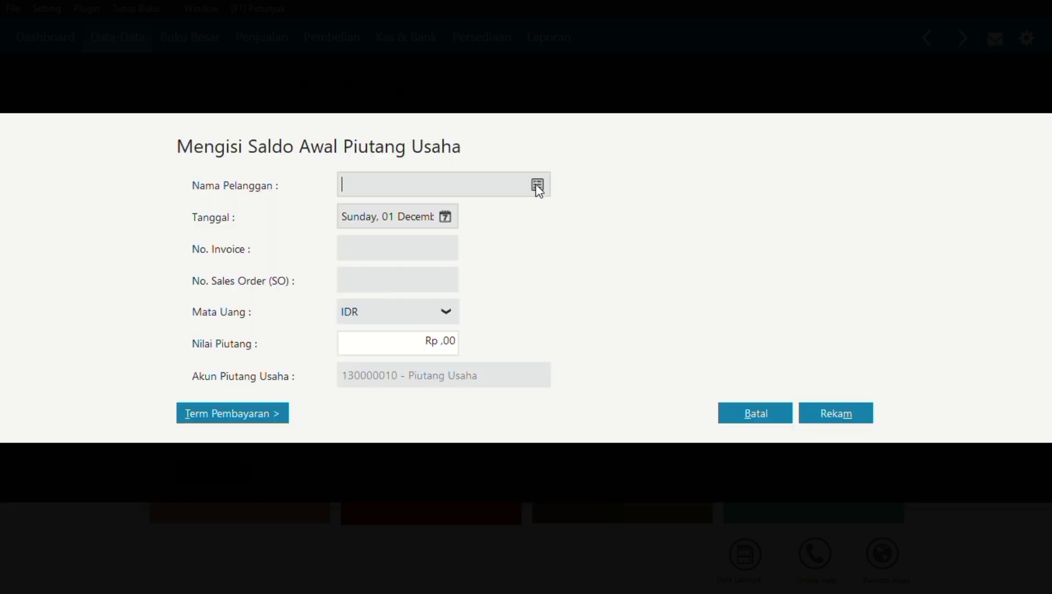
# Choose customer C-002 and date the receivable 11 November 2024.
pyautogui.click(536, 183)
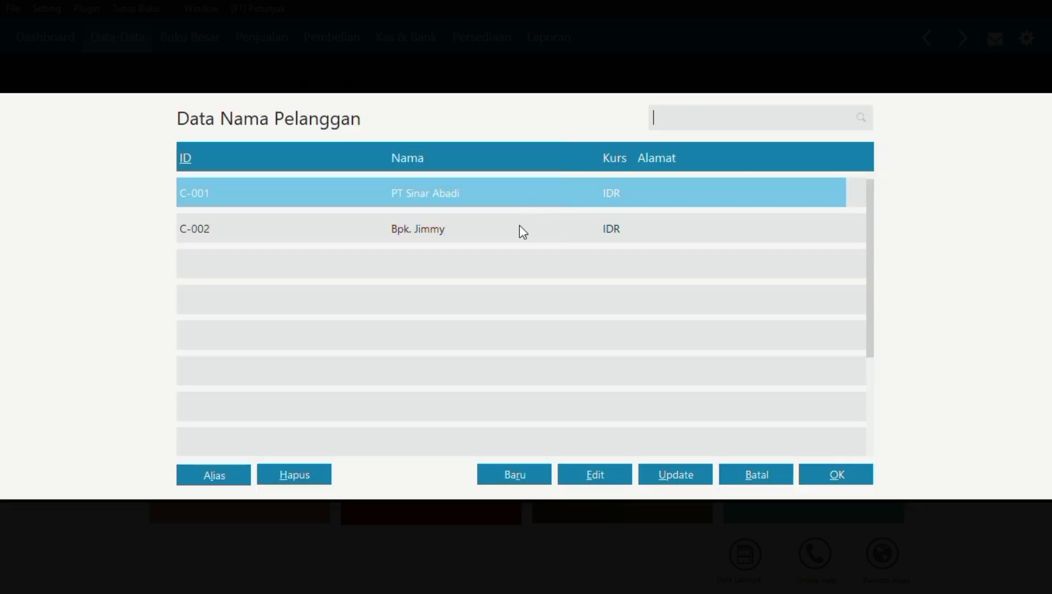
pyautogui.click(523, 231)
pyautogui.click(835, 474)
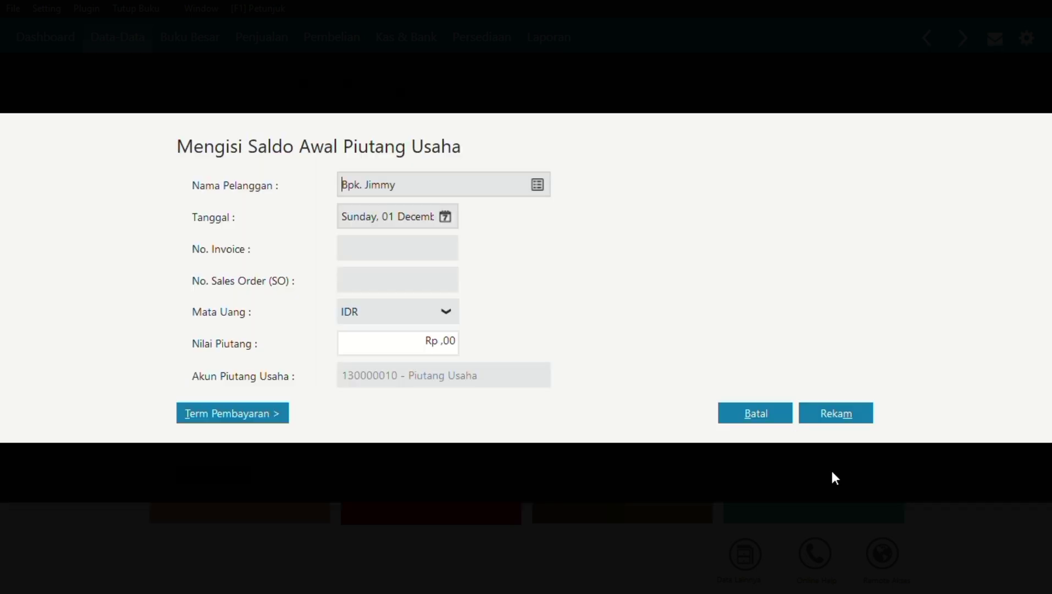
pyautogui.click(445, 217)
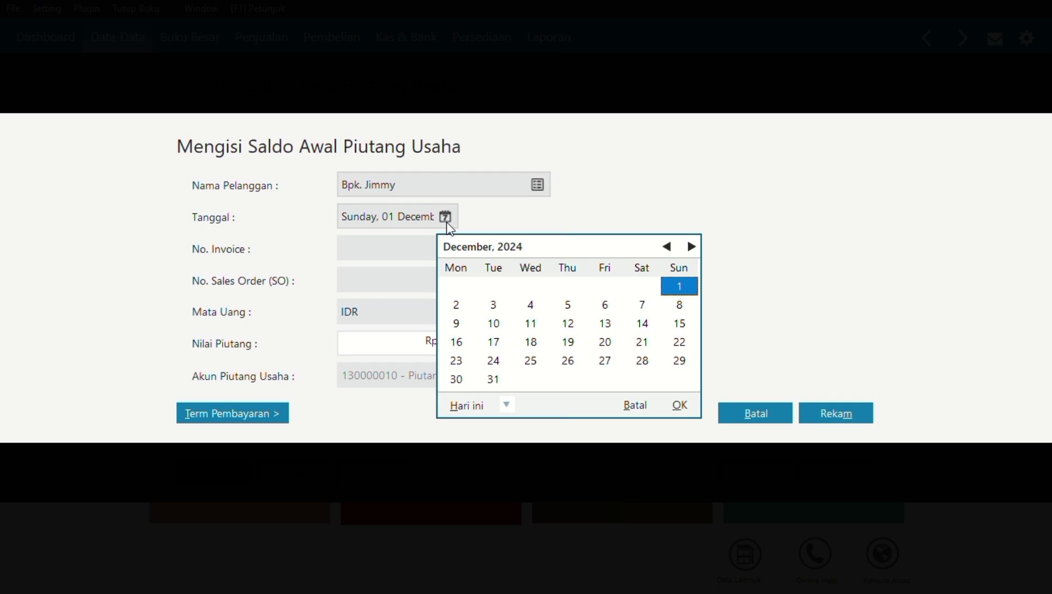
pyautogui.click(666, 247)
pyautogui.click(467, 329)
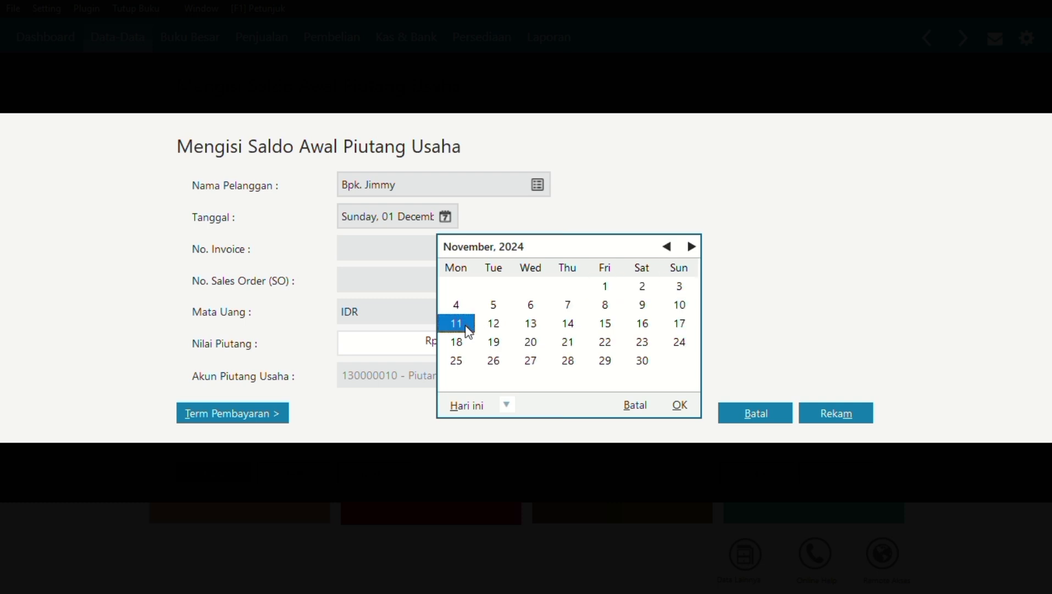
pyautogui.click(680, 405)
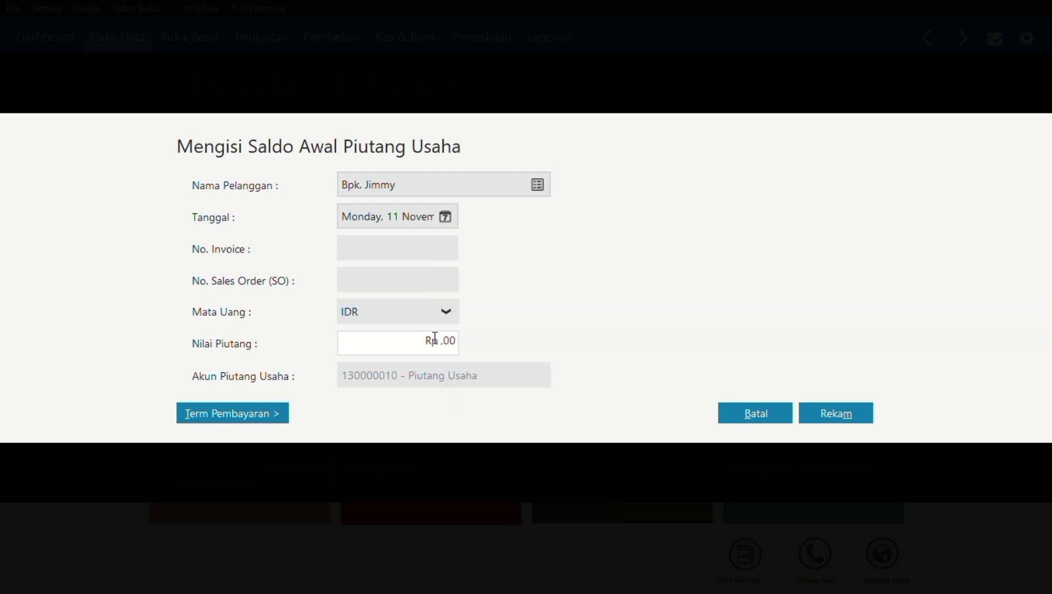
# Enter invoice INV-002 for Rp 15.700.000, save it, and close the receivables list.
pyautogui.click(419, 243)
pyautogui.write('INV-002')
pyautogui.click(450, 346)
pyautogui.write('15700000')
pyautogui.click(825, 416)
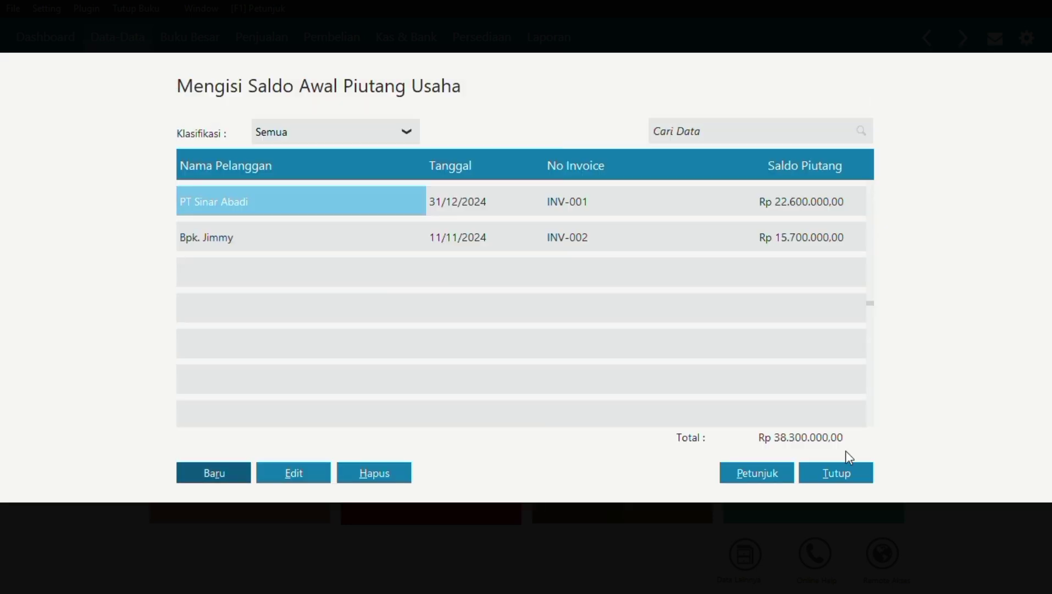
pyautogui.click(839, 473)
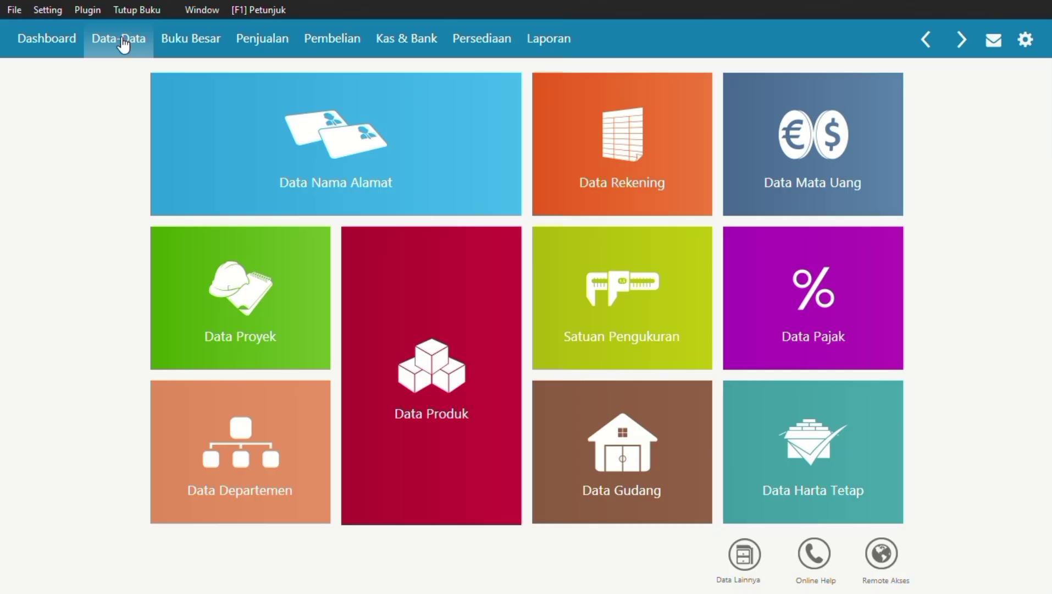
# Create vendor V-001 named PT Indo Jaya, saving it despite the NPWP/NIK warning.
pyautogui.click(302, 138)
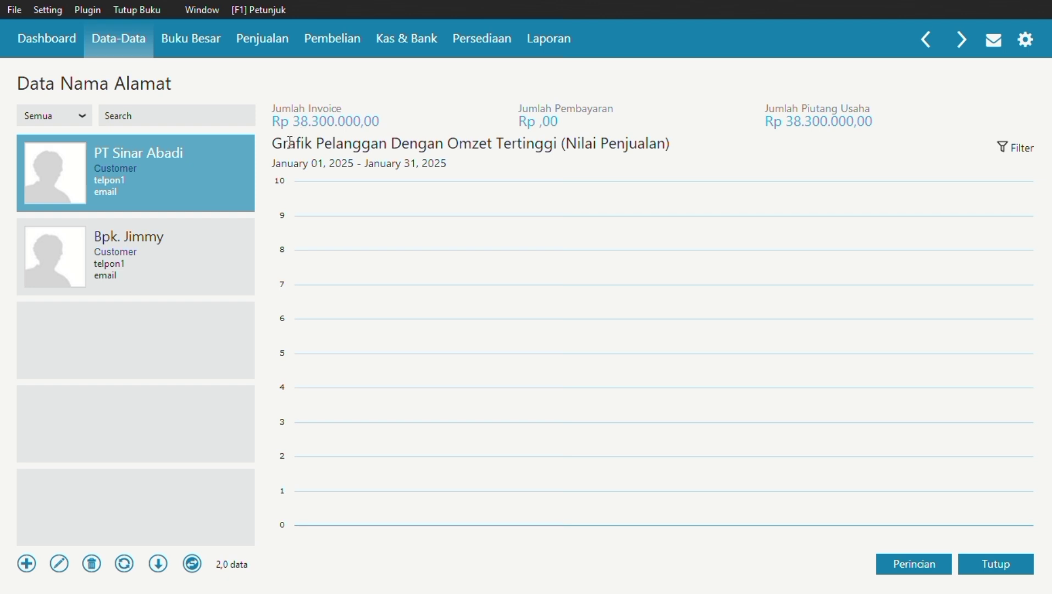
pyautogui.click(26, 564)
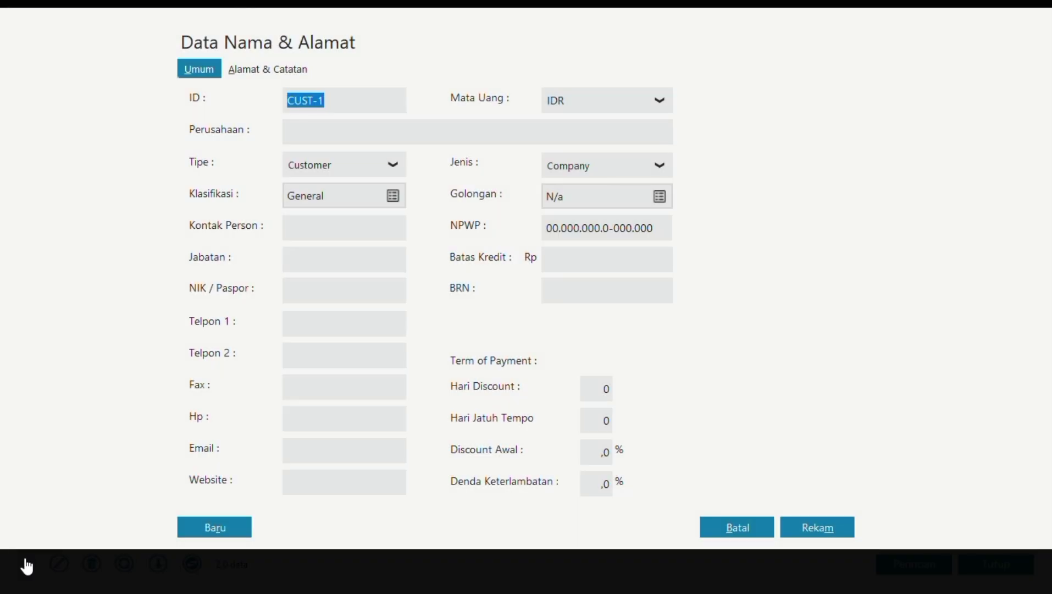
pyautogui.press('BackSpace')
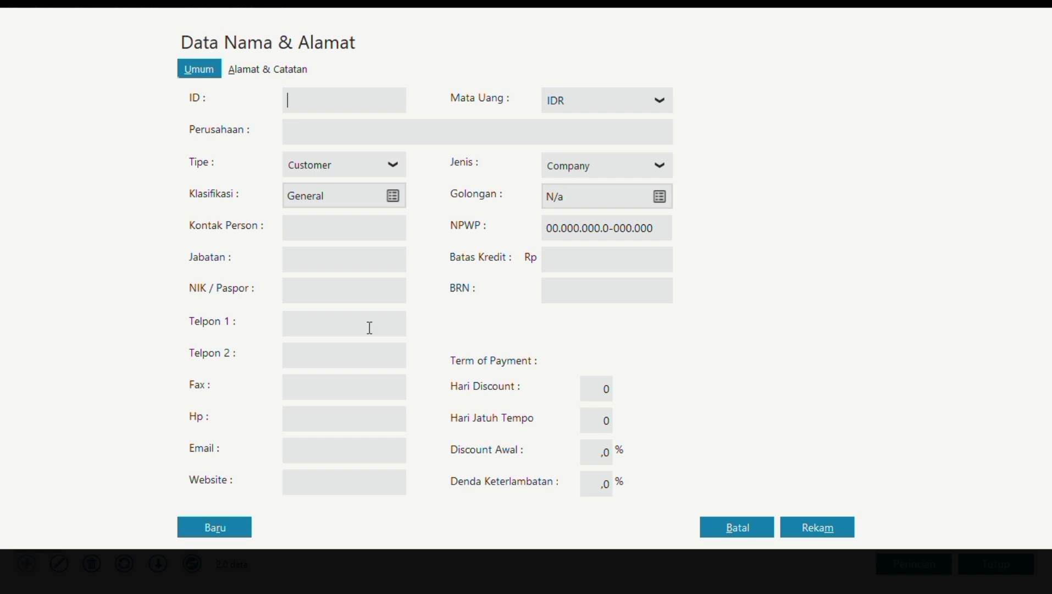
pyautogui.click(395, 167)
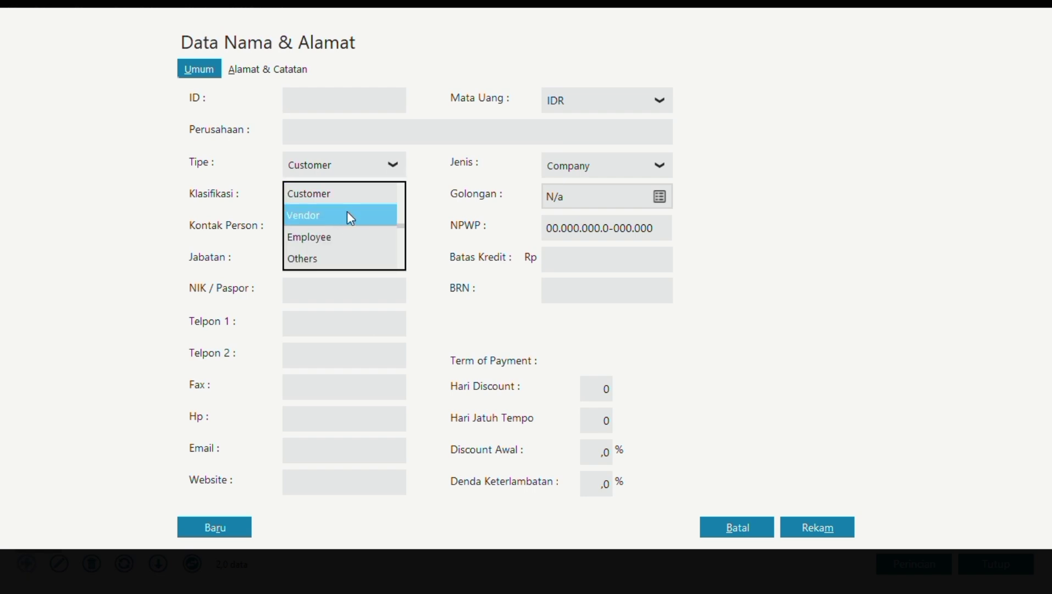
pyautogui.click(347, 213)
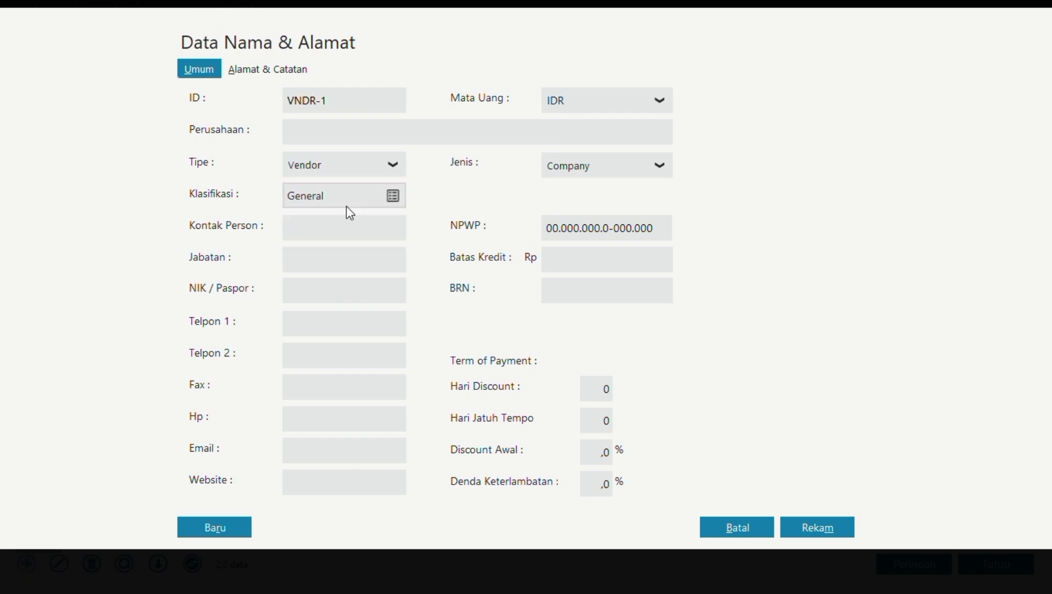
pyautogui.click(352, 106)
pyautogui.write('V-00')
pyautogui.click(345, 130)
pyautogui.write('PT Indo Jaya')
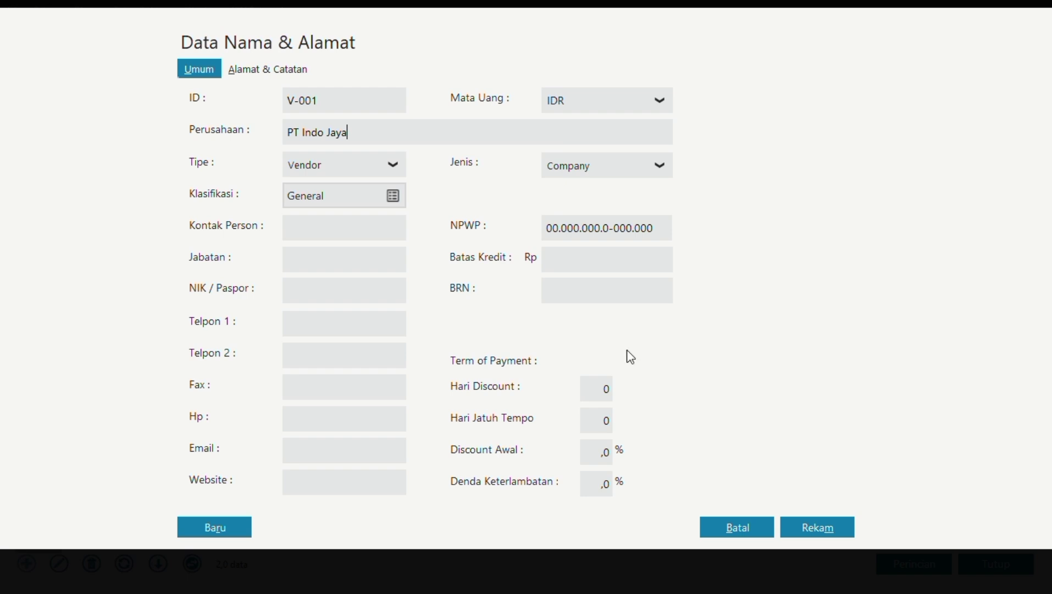
pyautogui.click(810, 531)
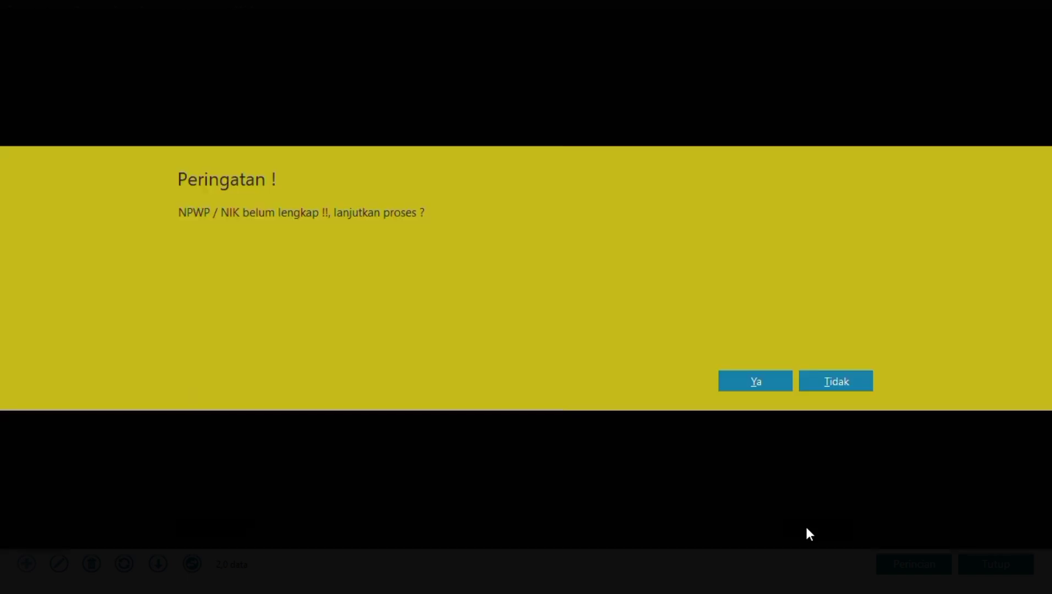
pyautogui.click(771, 380)
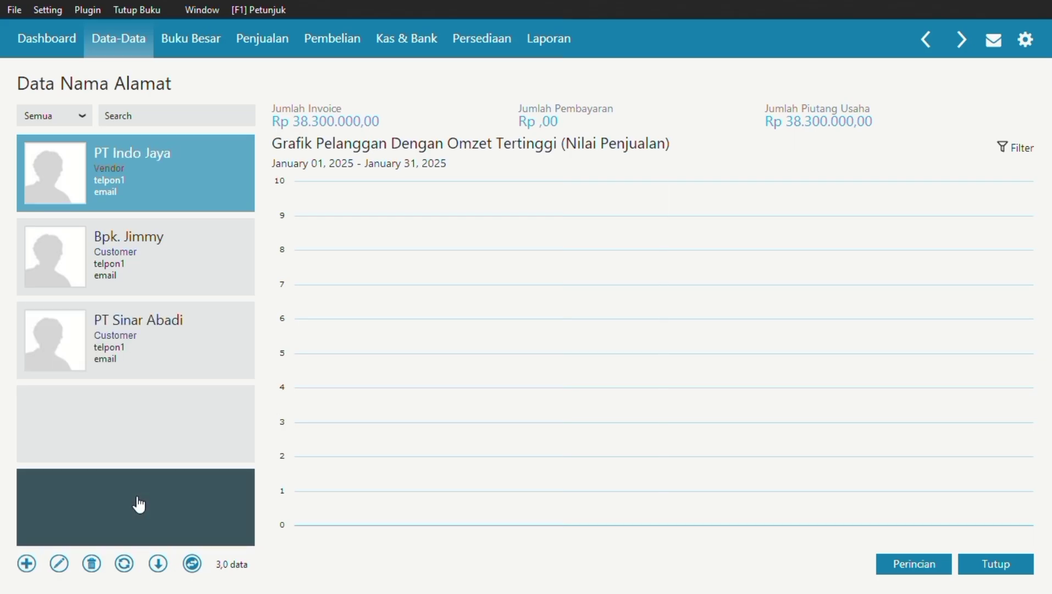
# Start a new contact record with the vendor's name and set its type to Vendor.
pyautogui.click(25, 566)
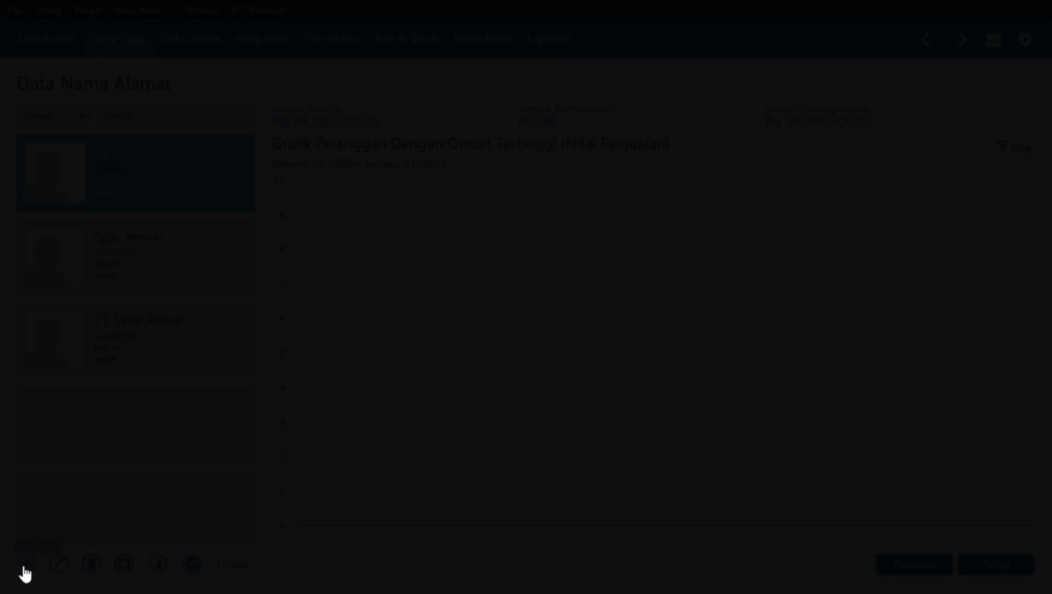
pyautogui.write('V')
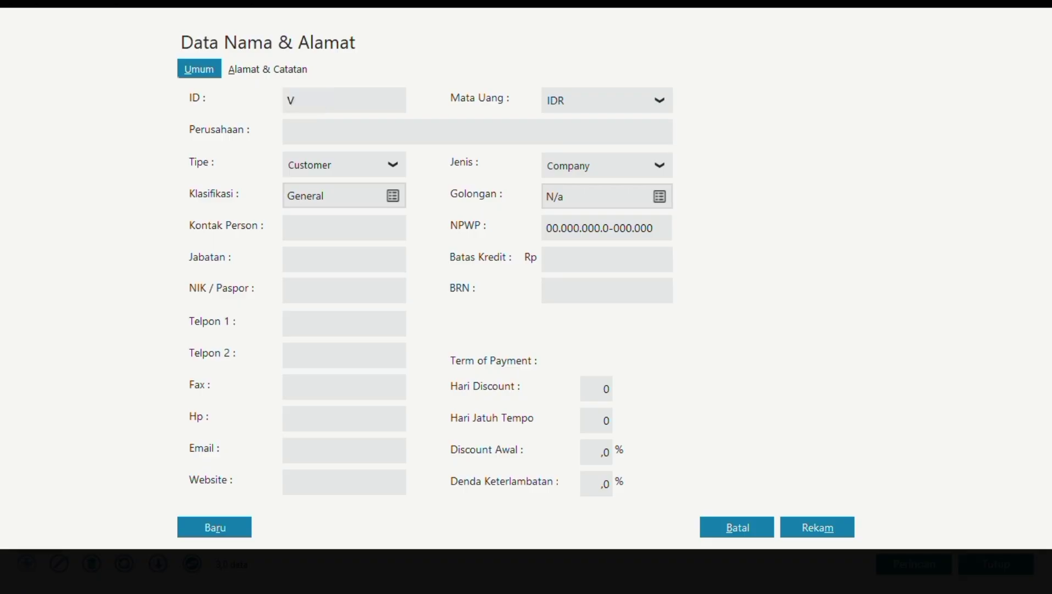
pyautogui.write('-002')
pyautogui.click(371, 130)
pyautogui.write('Bpk. Ali')
pyautogui.press('Left')
pyautogui.press('Left')
pyautogui.press('Left')
pyautogui.press('Left')
pyautogui.press('BackSpace')
pyautogui.click(394, 164)
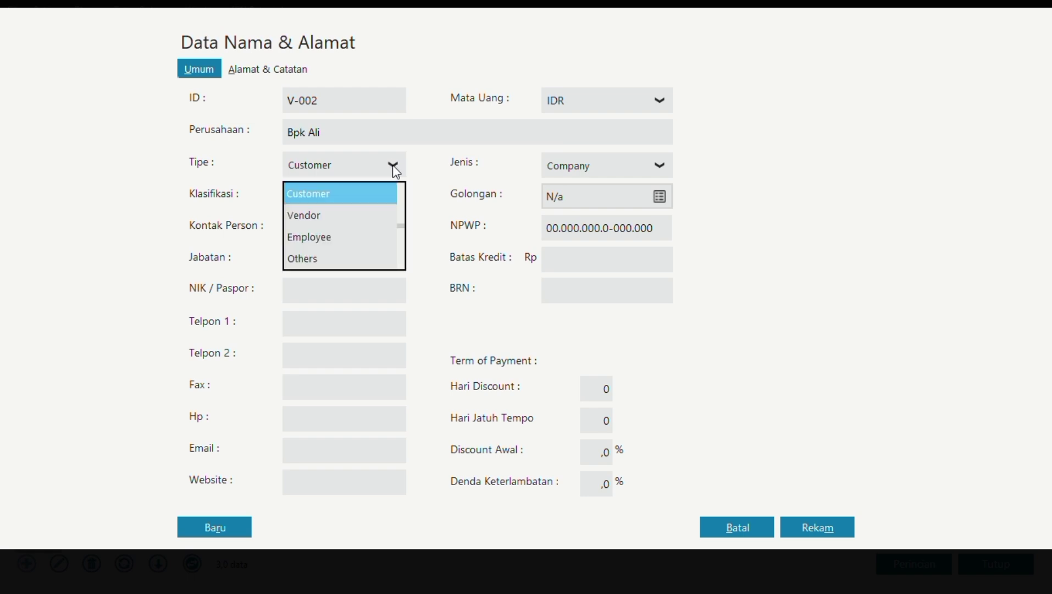
pyautogui.click(346, 215)
# Give the vendor ID V-002, mark it Personal, and save despite the missing NPWP/NIK.
pyautogui.click(375, 99)
pyautogui.press('BackSpace')
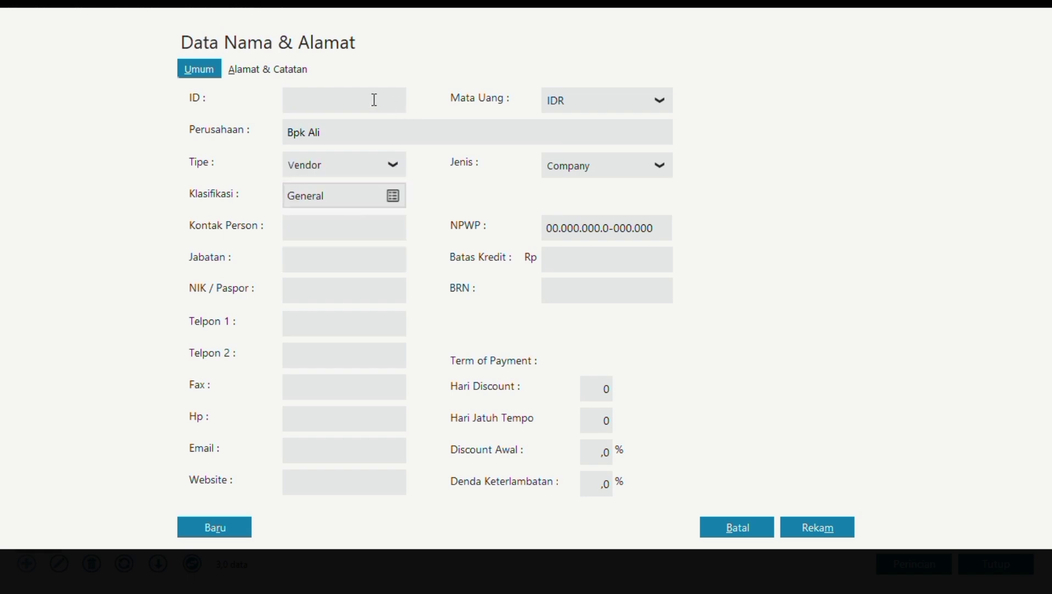
pyautogui.write('V-002')
pyautogui.click(662, 168)
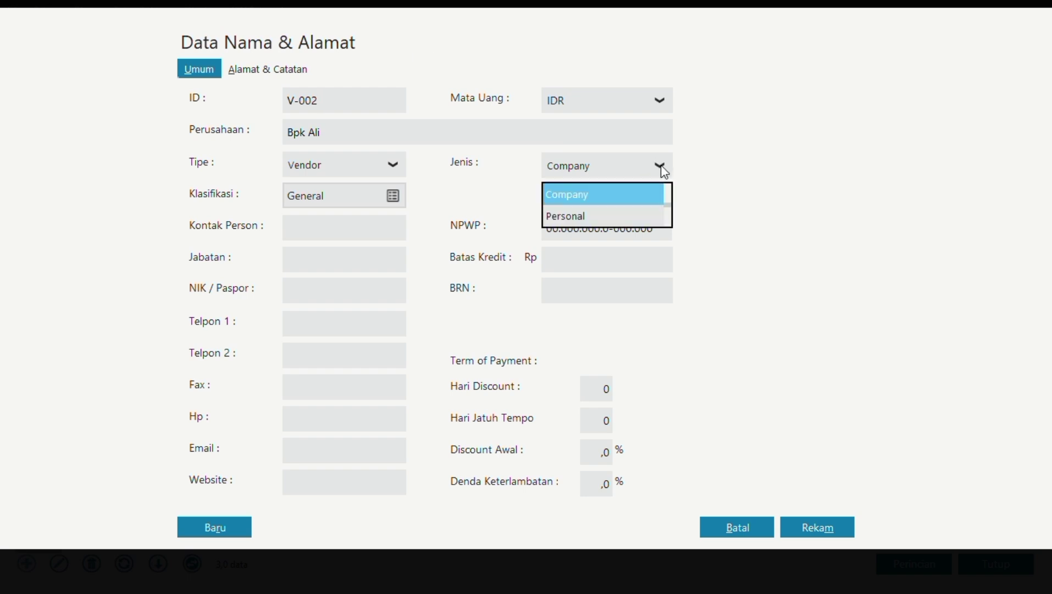
pyautogui.click(618, 212)
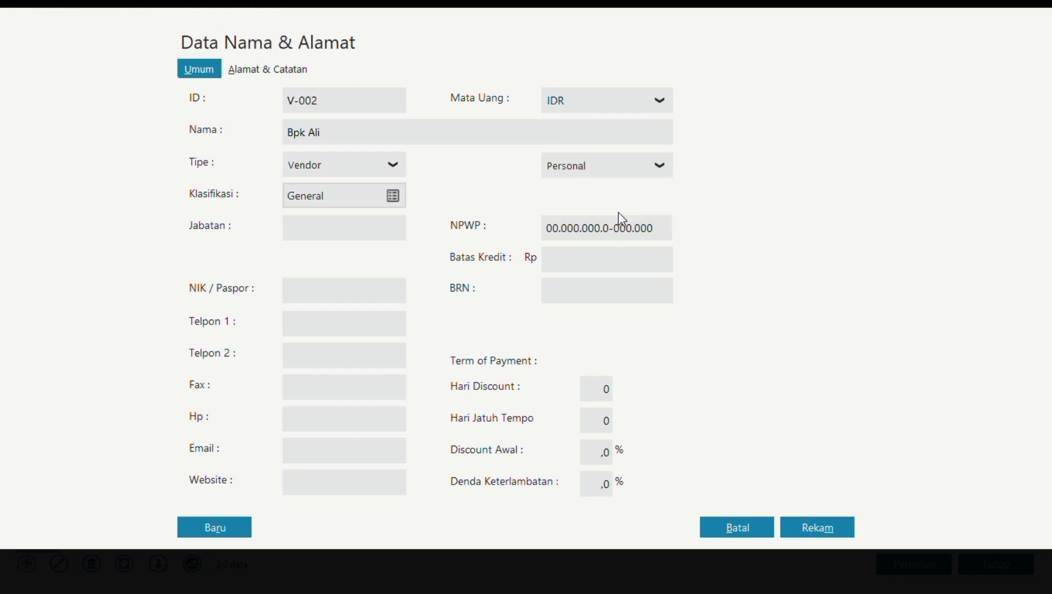
pyautogui.click(811, 528)
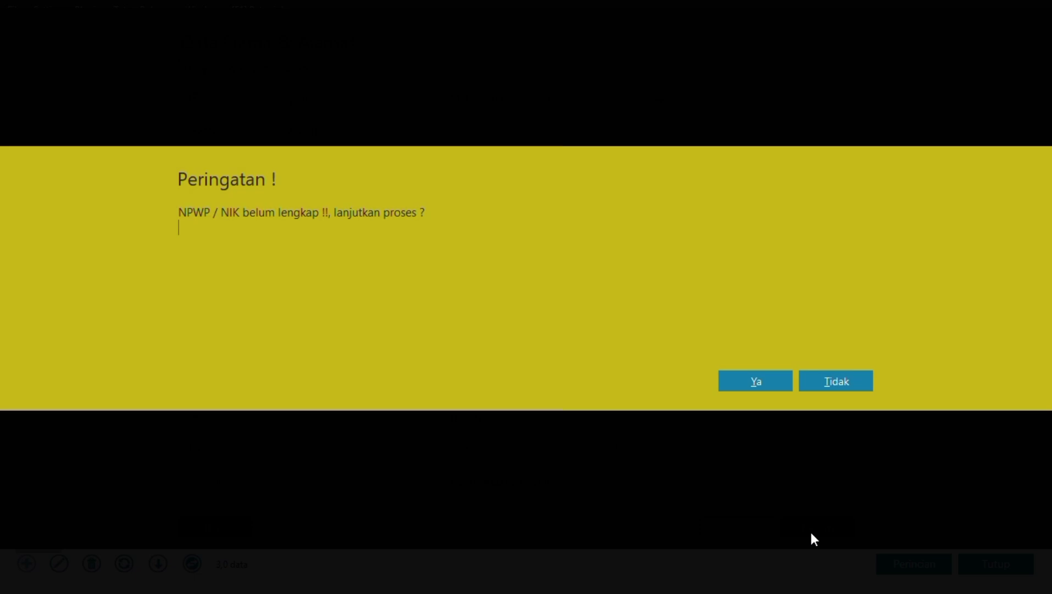
pyautogui.click(752, 381)
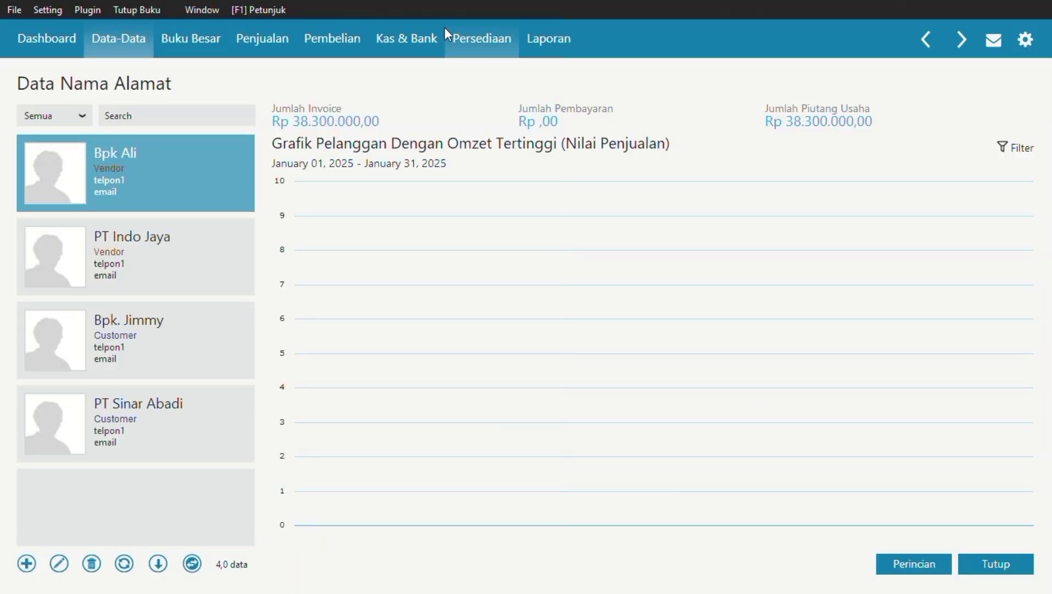
pyautogui.click(973, 564)
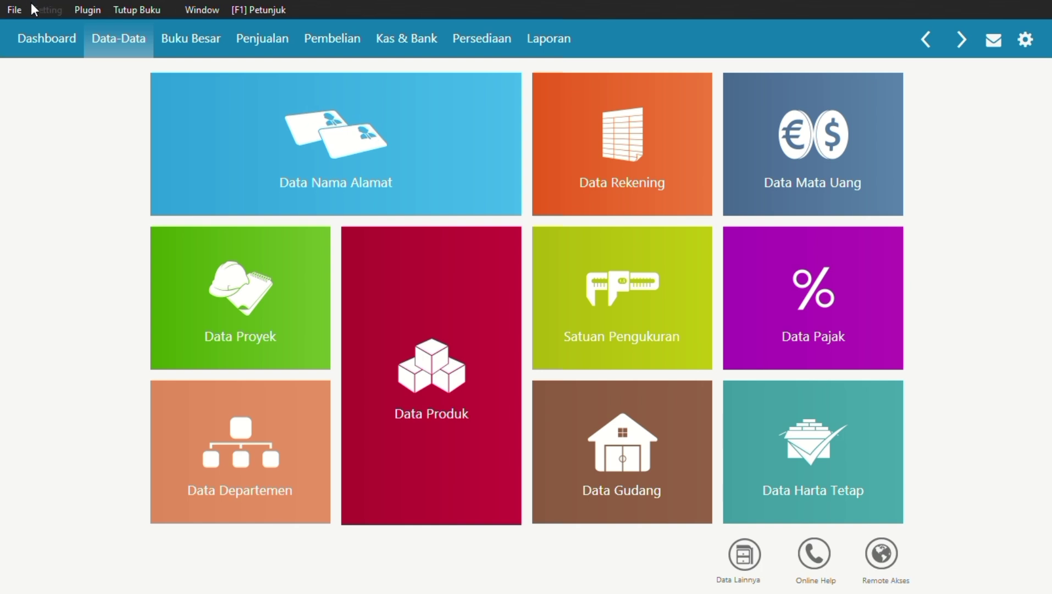
# Start a new opening accounts payable entry for supplier PT Indo Jaya.
pyautogui.click(63, 7)
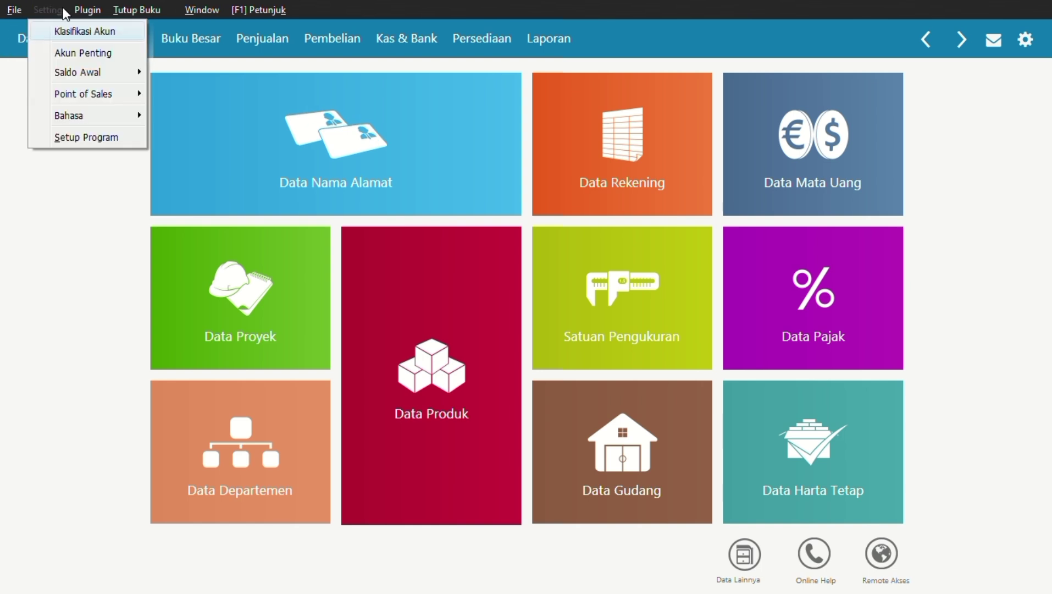
pyautogui.moveTo(82, 71)
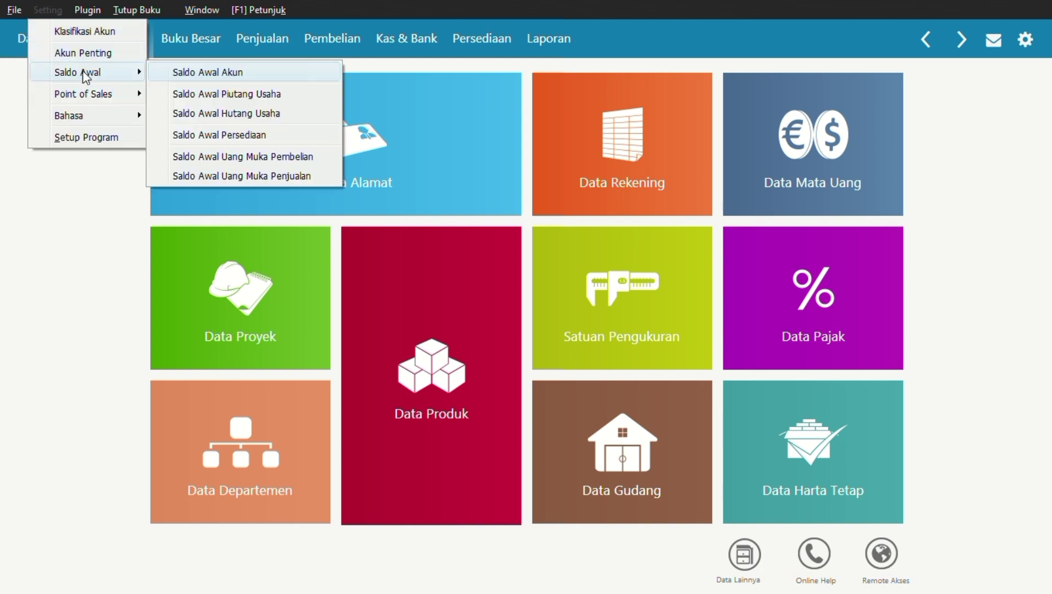
pyautogui.click(233, 115)
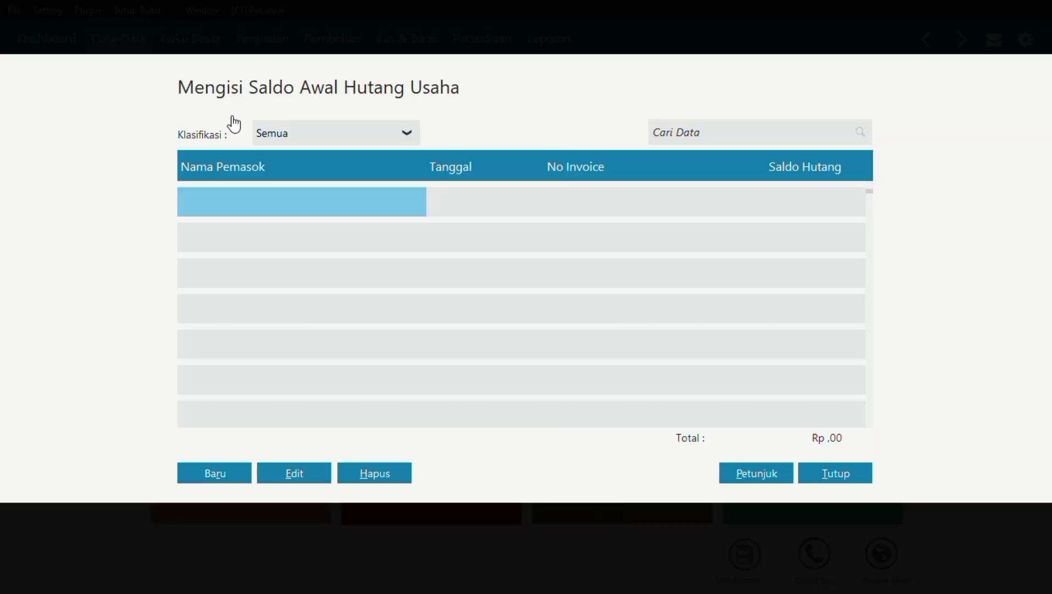
pyautogui.click(239, 472)
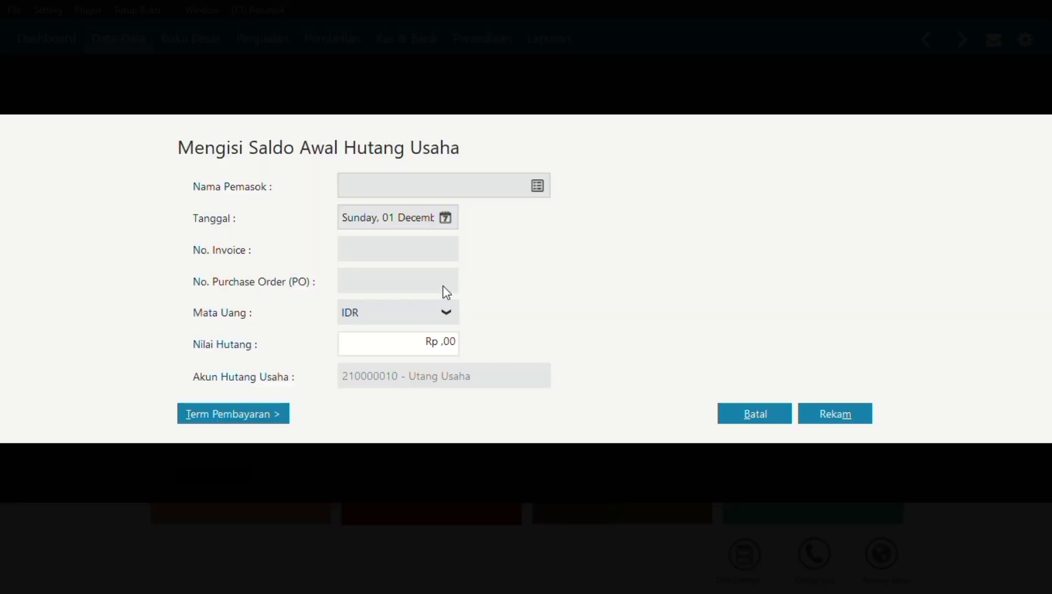
pyautogui.click(538, 187)
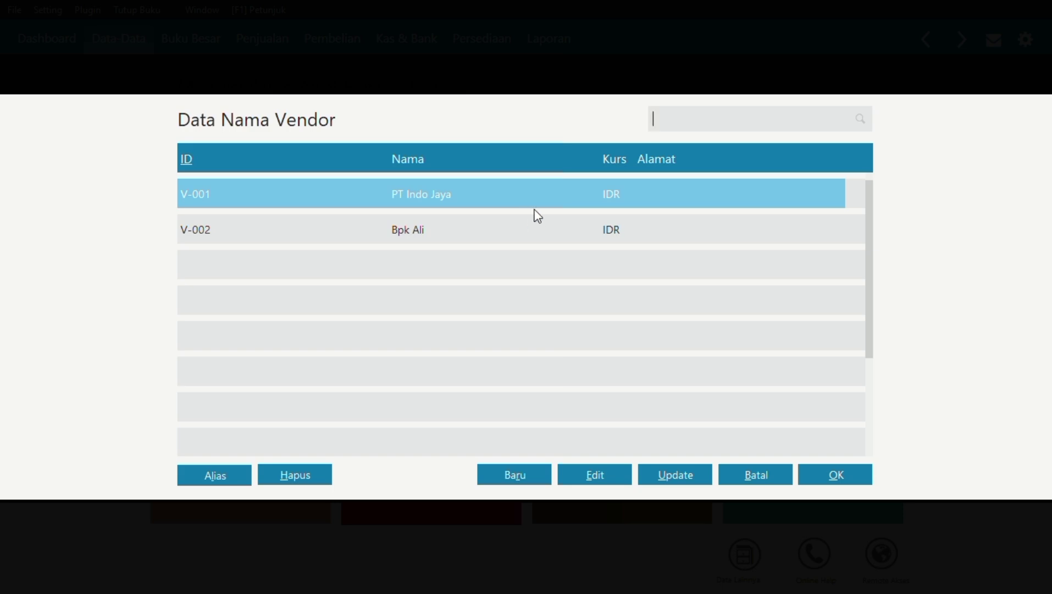
pyautogui.click(822, 474)
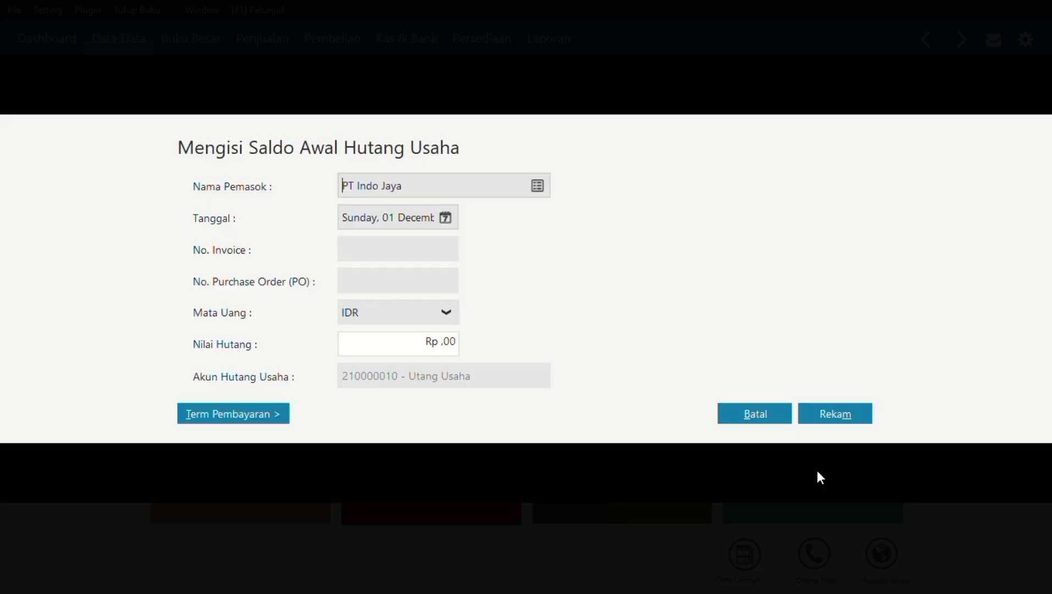
# Enter date 05/11/2024, invoice INV-01 and amount 12,900,000, then save the payable.
pyautogui.click(447, 218)
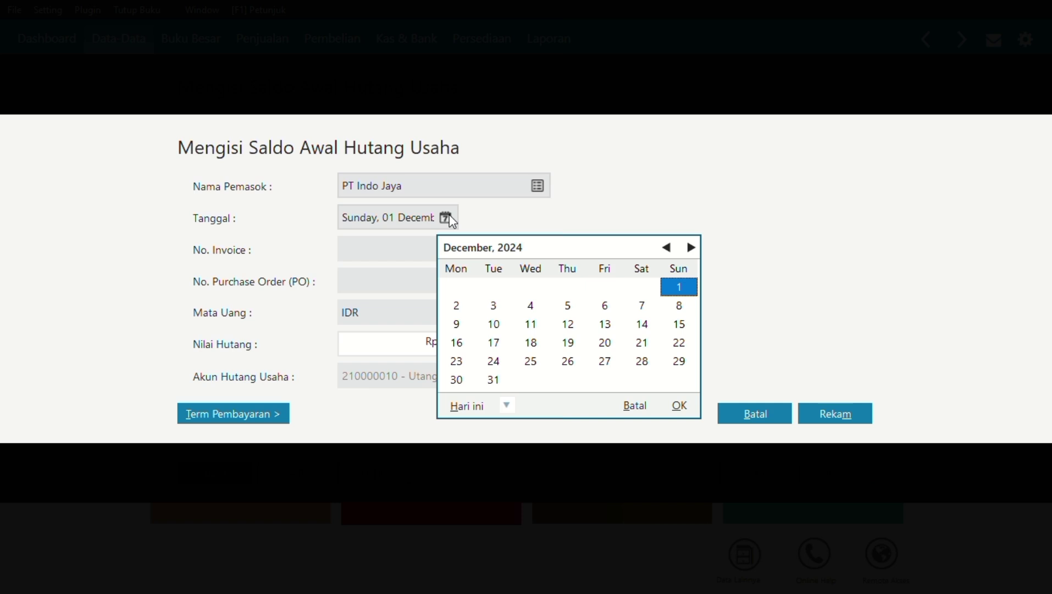
pyautogui.click(667, 248)
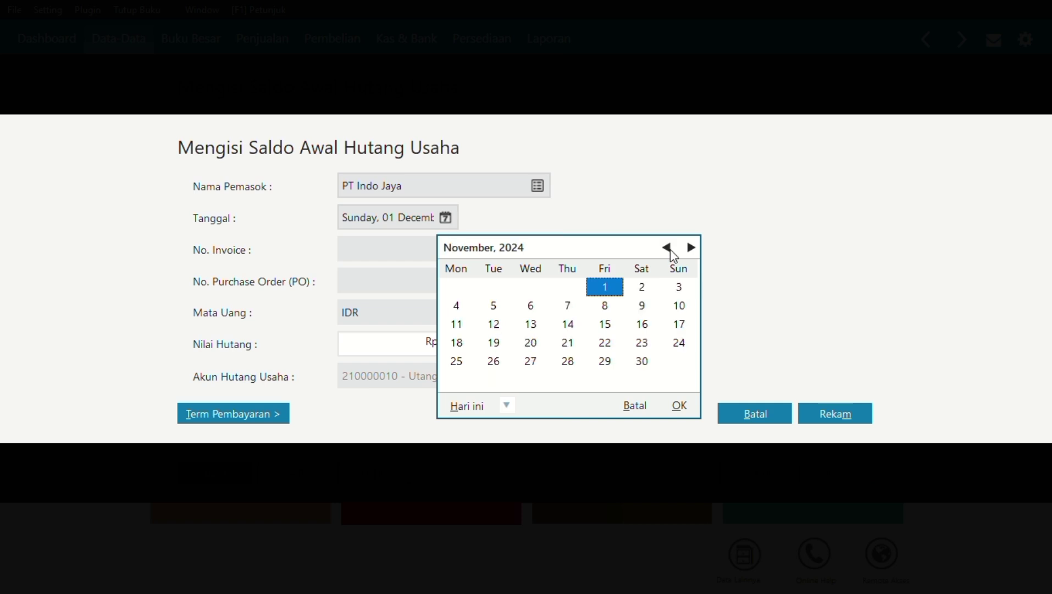
pyautogui.click(501, 306)
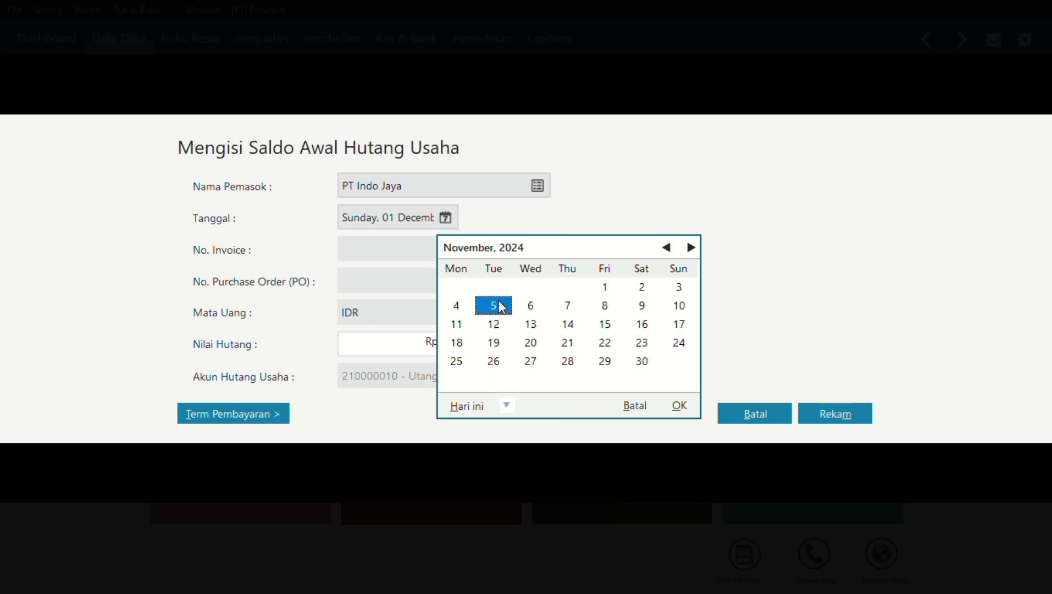
pyautogui.click(679, 405)
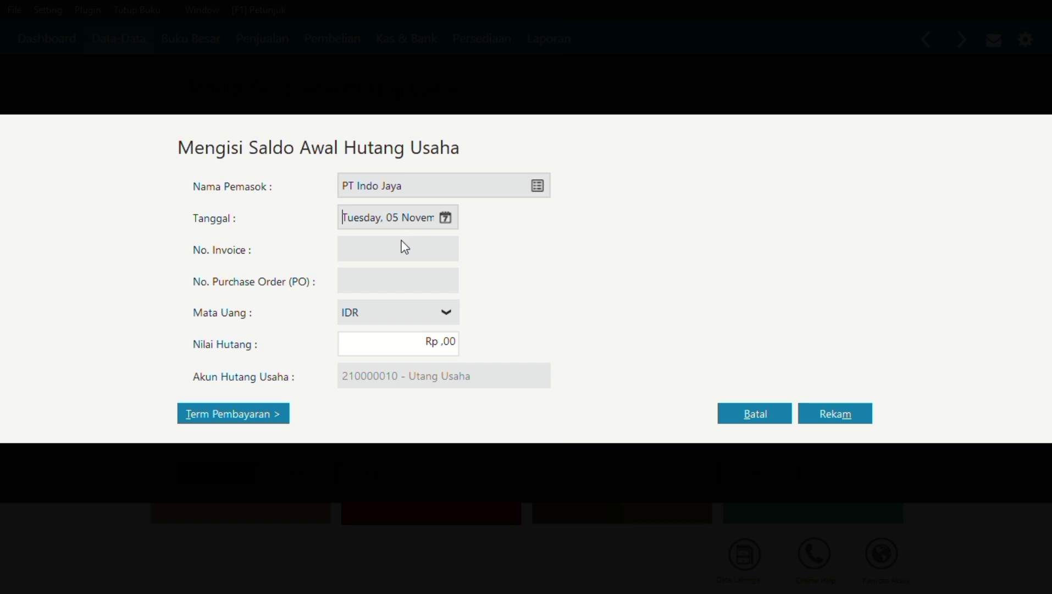
pyautogui.click(344, 249)
pyautogui.write('INV-001')
pyautogui.press('BackSpace')
pyautogui.press('BackSpace')
pyautogui.write('1')
pyautogui.click(448, 345)
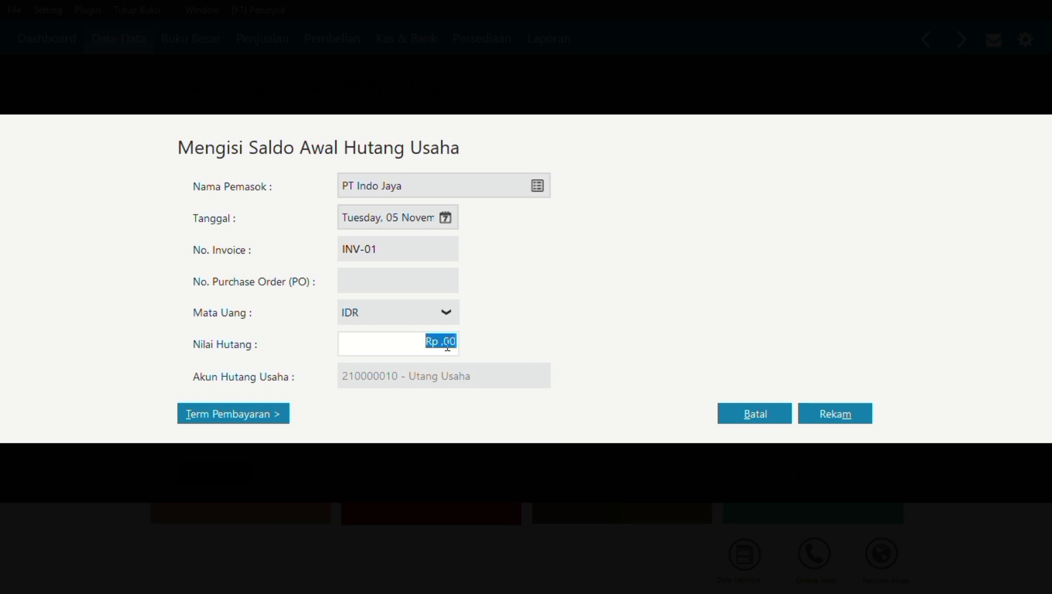
pyautogui.write('12900000')
pyautogui.click(832, 420)
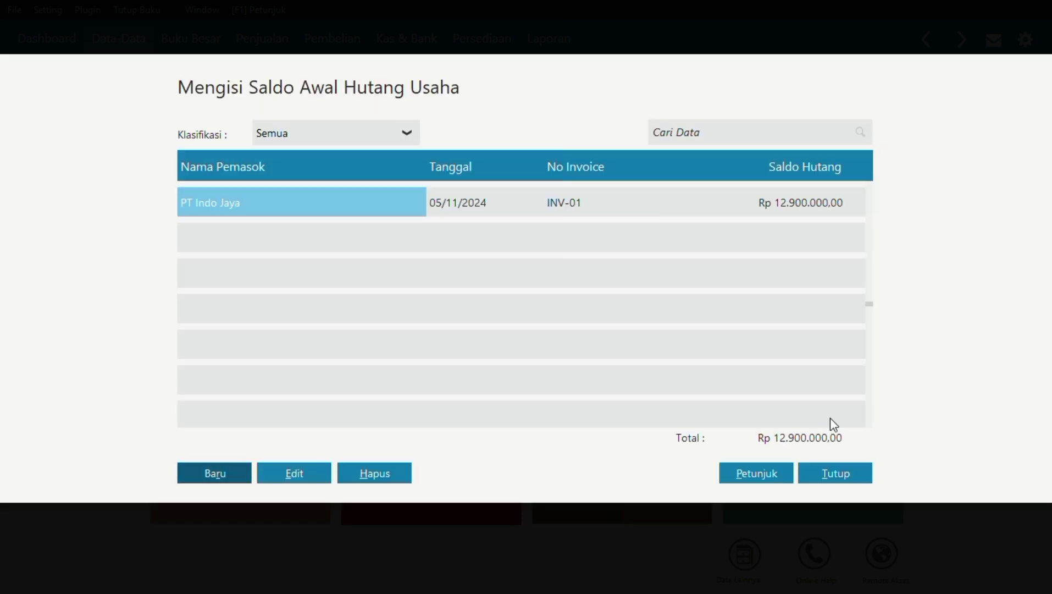
# Start another opening payable for the new personal vendor, dated 30 December 2024.
pyautogui.click(216, 474)
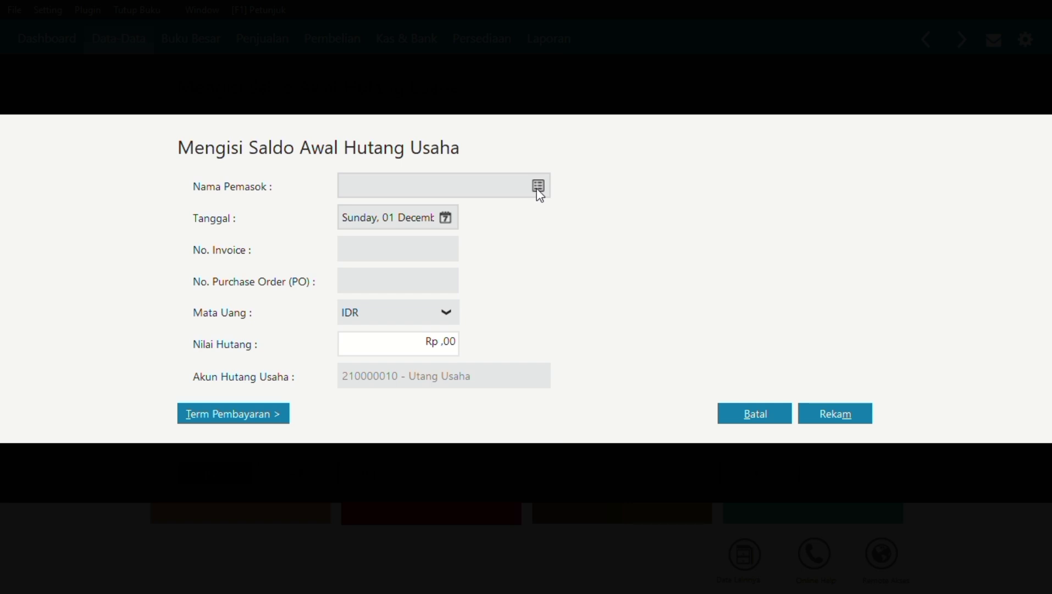
pyautogui.click(538, 187)
pyautogui.click(518, 231)
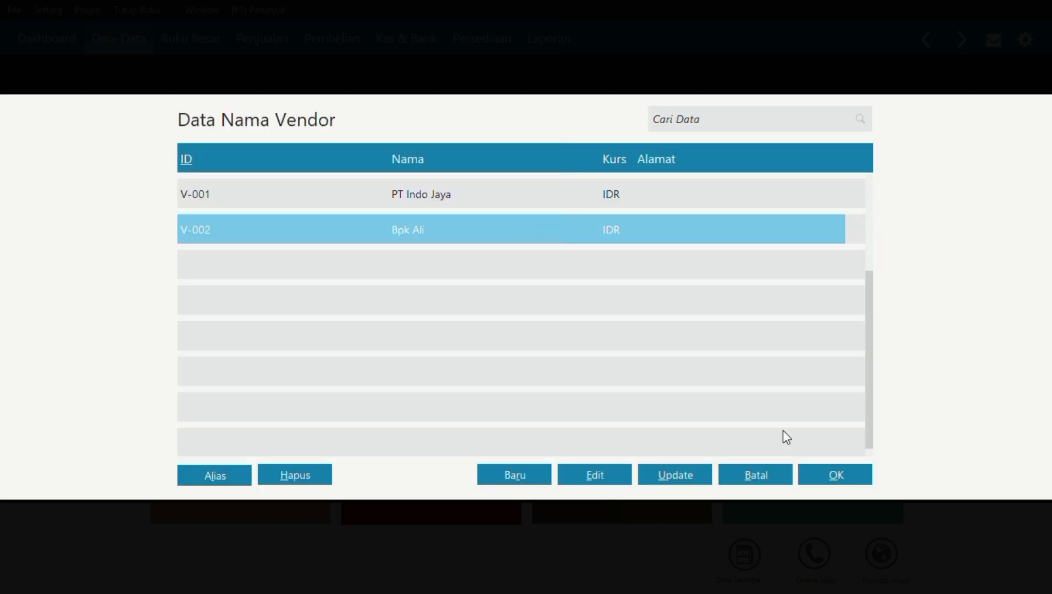
pyautogui.click(819, 475)
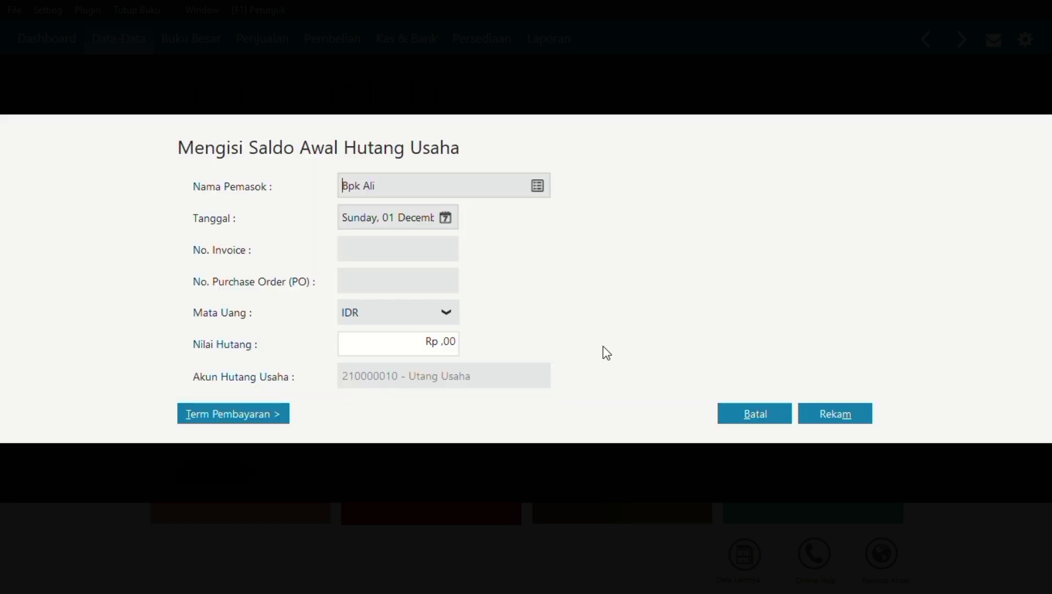
pyautogui.click(446, 219)
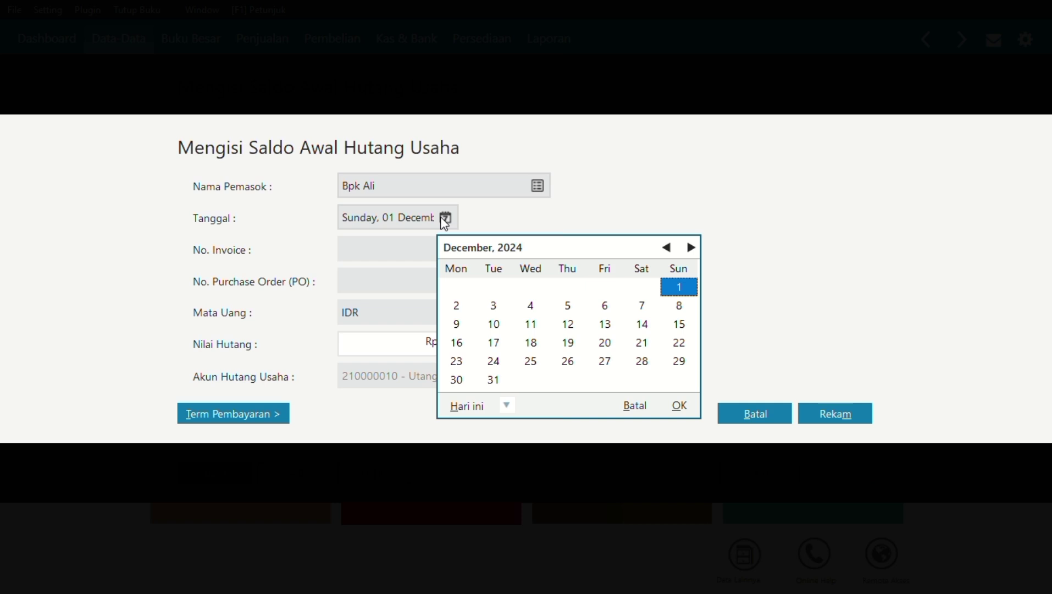
pyautogui.click(464, 381)
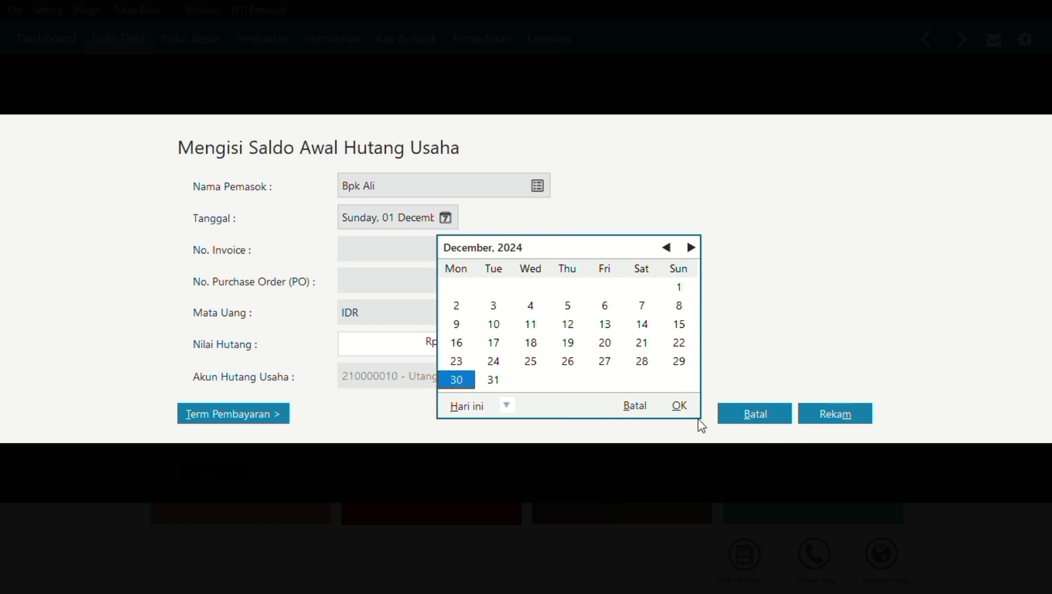
pyautogui.click(680, 410)
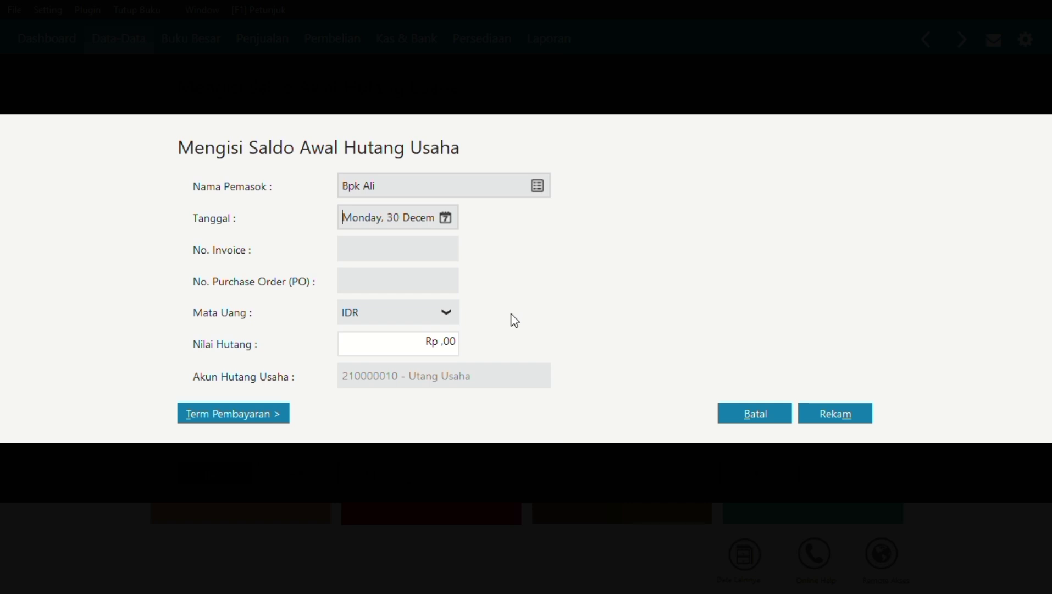
# Enter invoice INV-02 with amount 9,800,000 and save the balance.
pyautogui.click(413, 250)
pyautogui.write('INV-02')
pyautogui.click(450, 341)
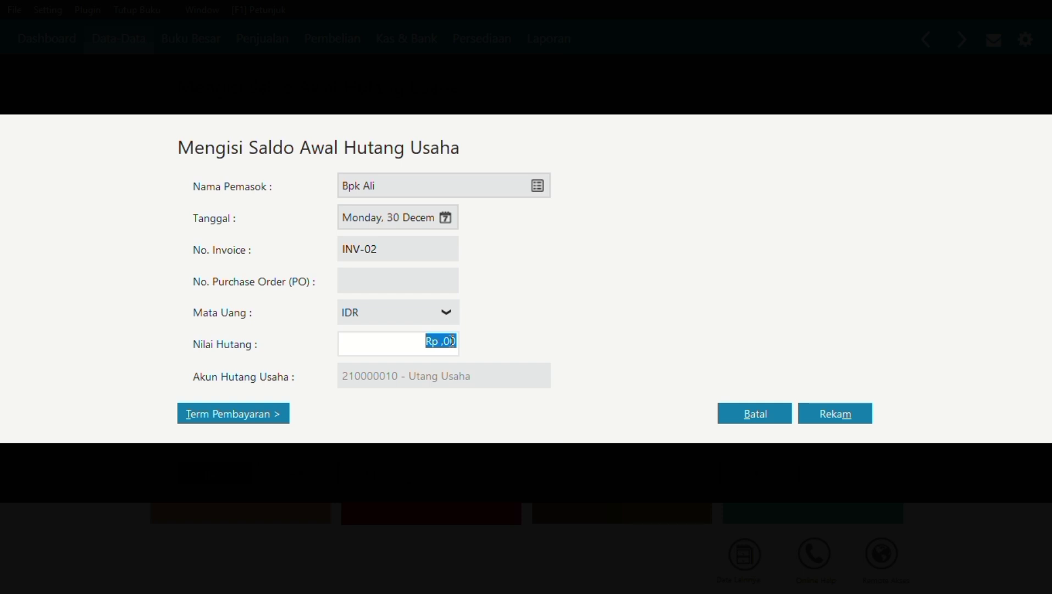
pyautogui.write('9800000')
pyautogui.click(832, 415)
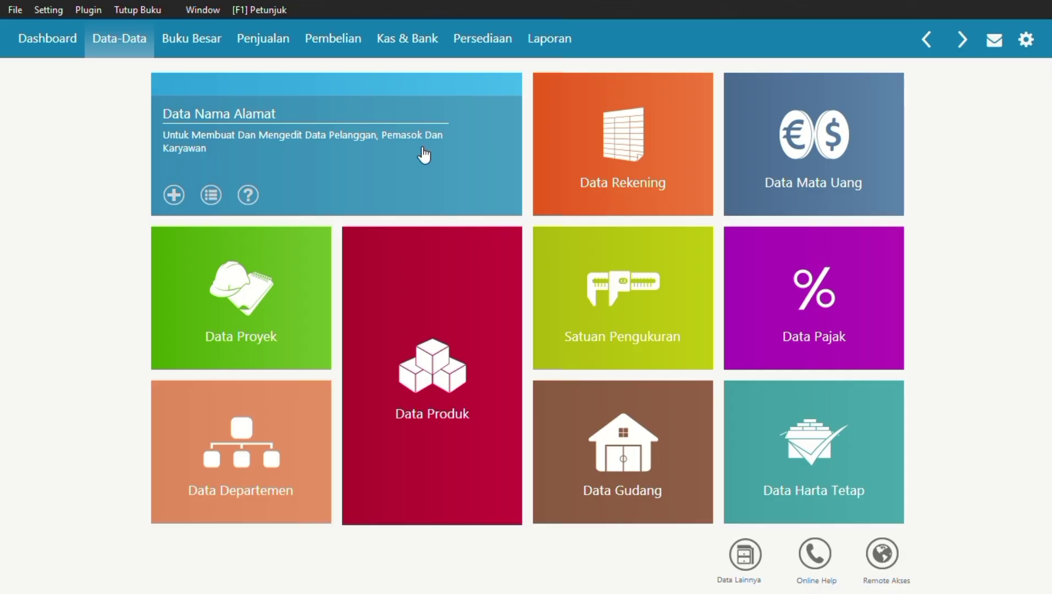
pyautogui.moveTo(839, 491)
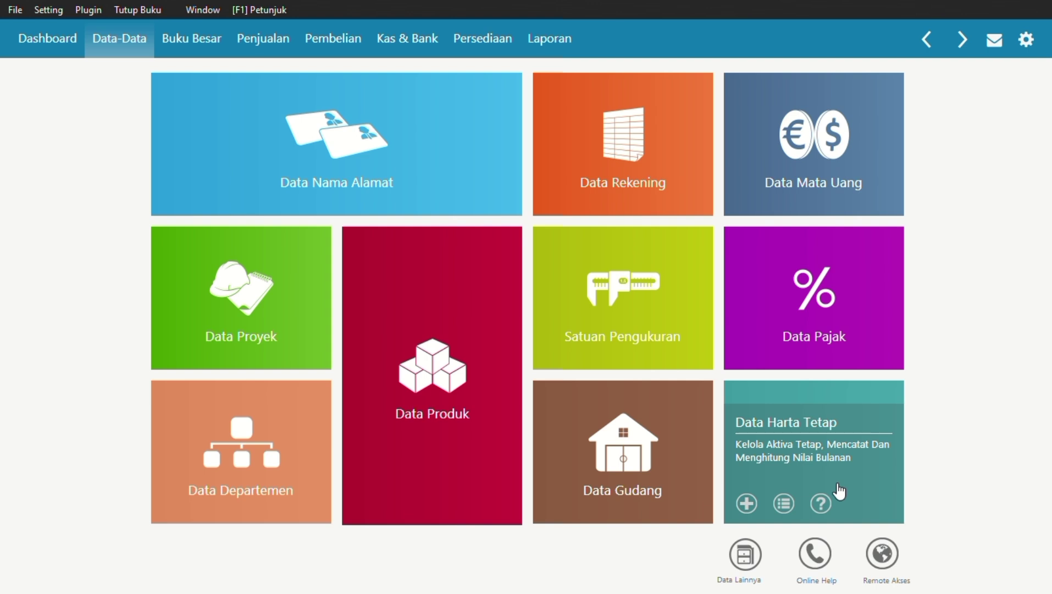
# Create a new fixed asset named Mobil Sedan in the Kendaraan Roda Empat group.
pyautogui.click(839, 491)
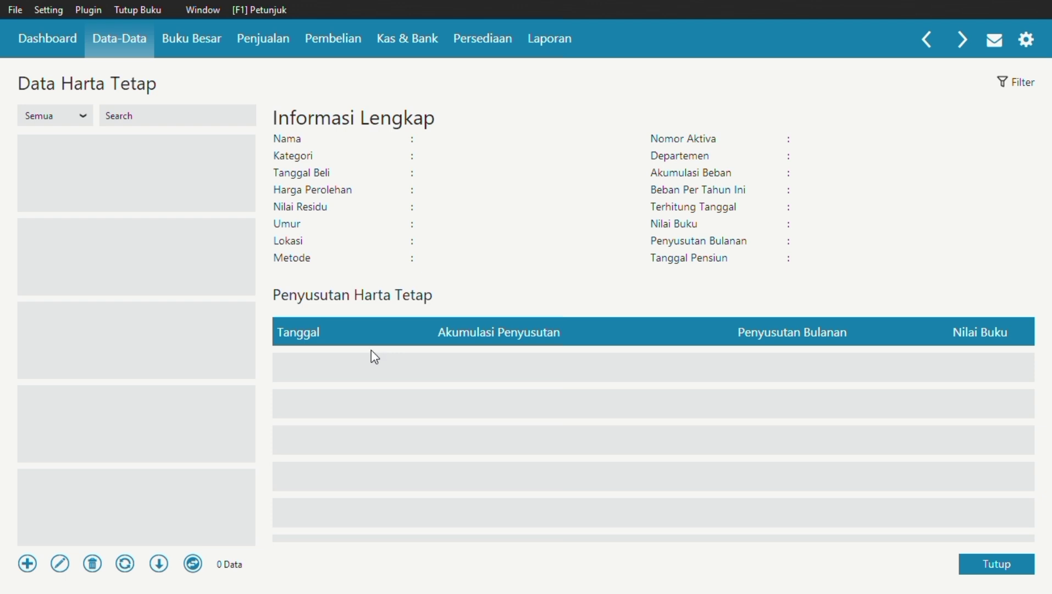
pyautogui.click(26, 564)
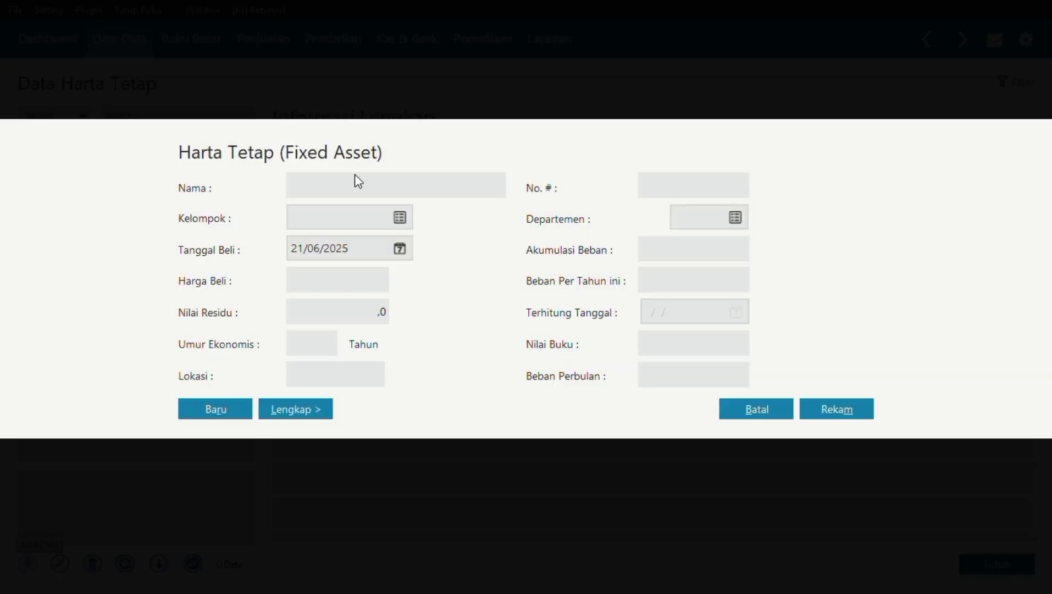
pyautogui.click(347, 186)
pyautogui.write('Mobil Sedan')
pyautogui.click(401, 219)
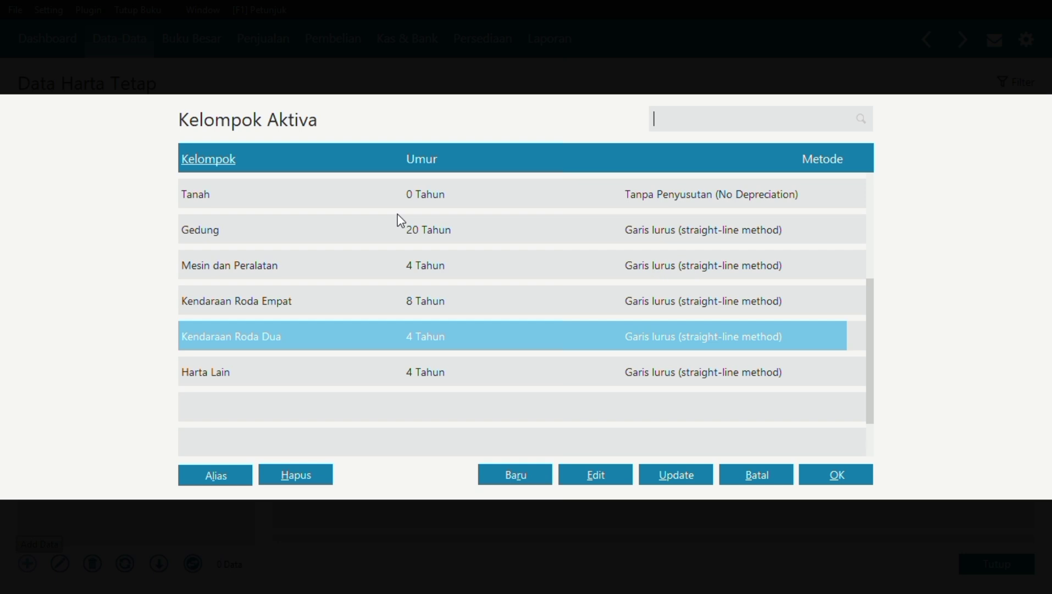
pyautogui.click(418, 298)
pyautogui.click(421, 299)
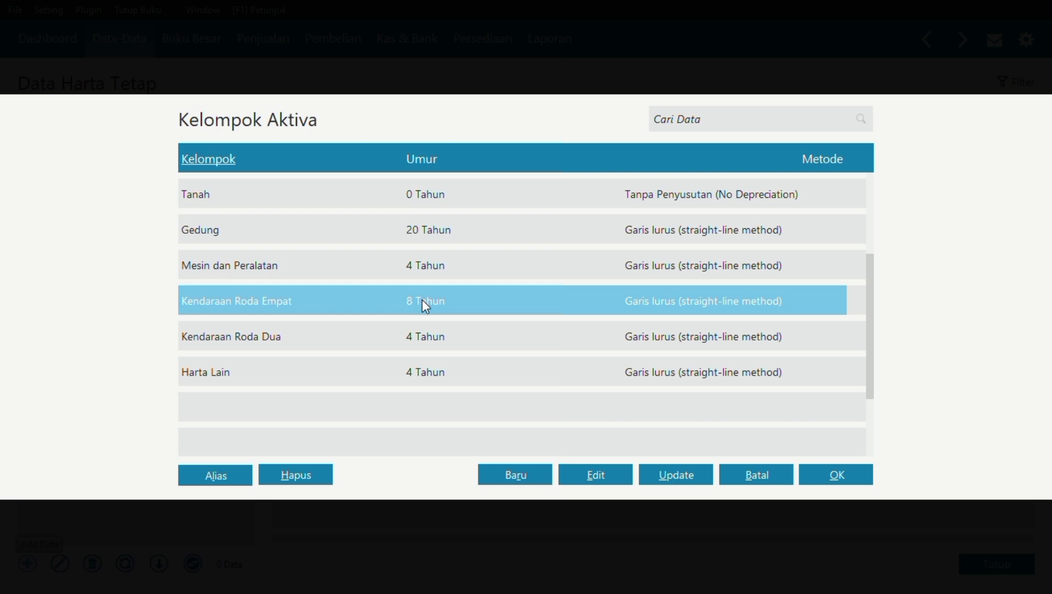
pyautogui.click(827, 468)
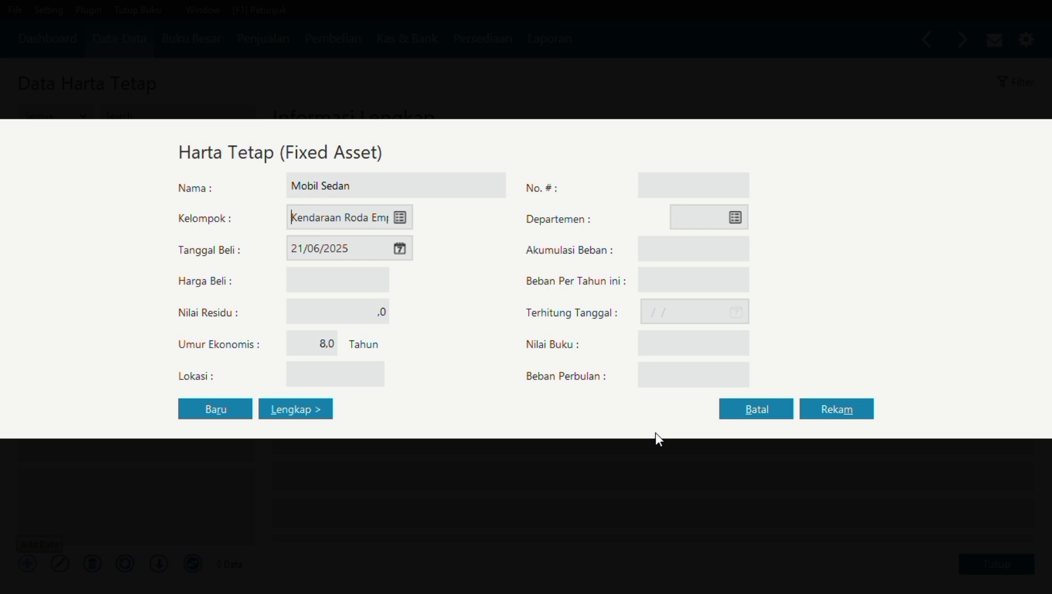
# Set the Mobil Sedan purchase date to 05/07/2024.
pyautogui.click(401, 250)
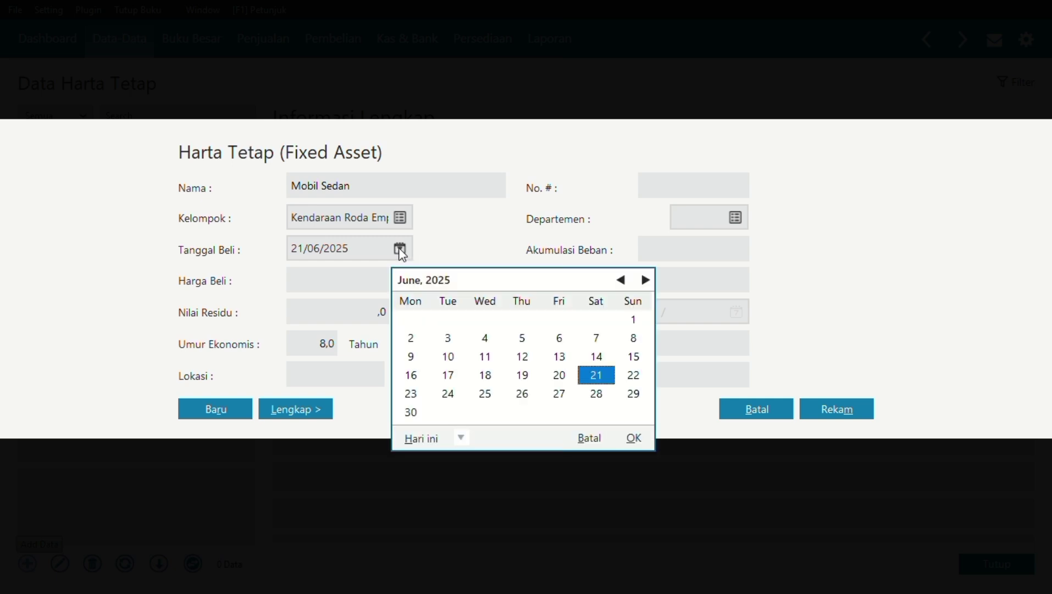
pyautogui.click(622, 281)
pyautogui.click(622, 280)
pyautogui.click(623, 280)
pyautogui.click(623, 280)
pyautogui.click(623, 280)
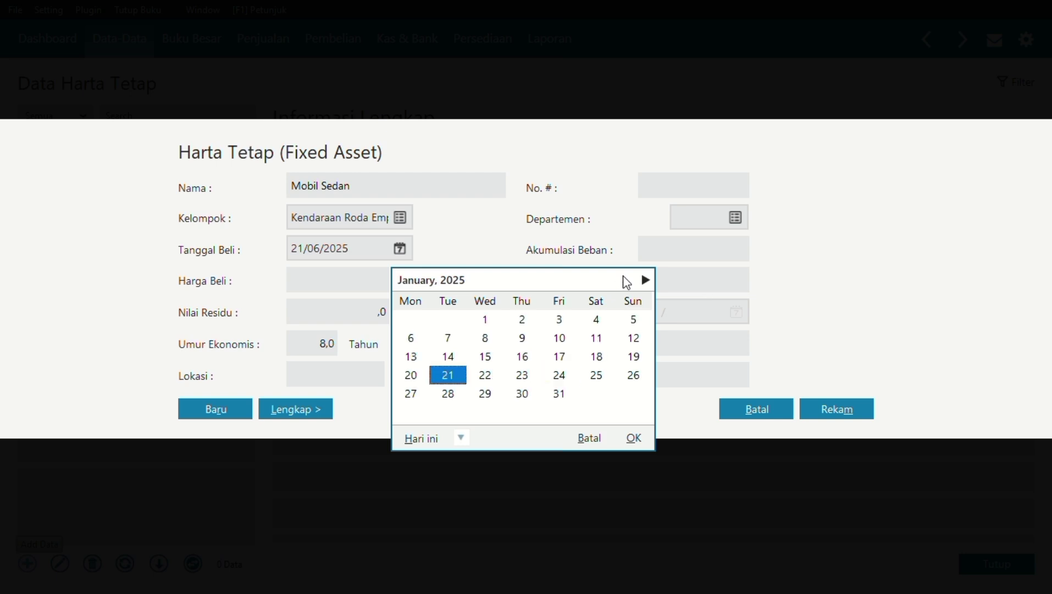
pyautogui.click(622, 280)
pyautogui.click(625, 280)
pyautogui.click(624, 280)
pyautogui.click(624, 281)
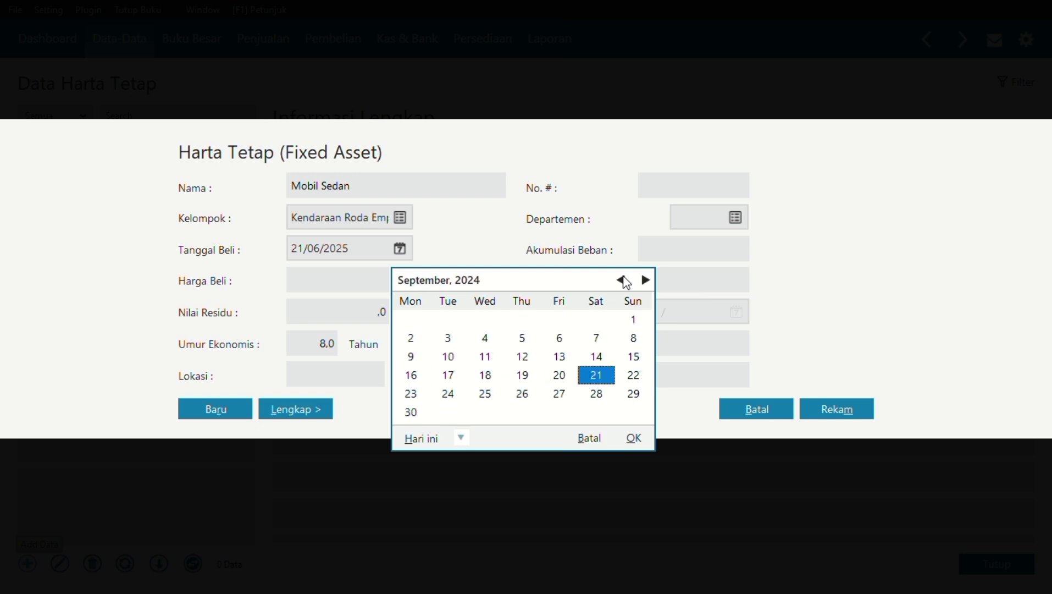
pyautogui.click(624, 281)
pyautogui.click(625, 280)
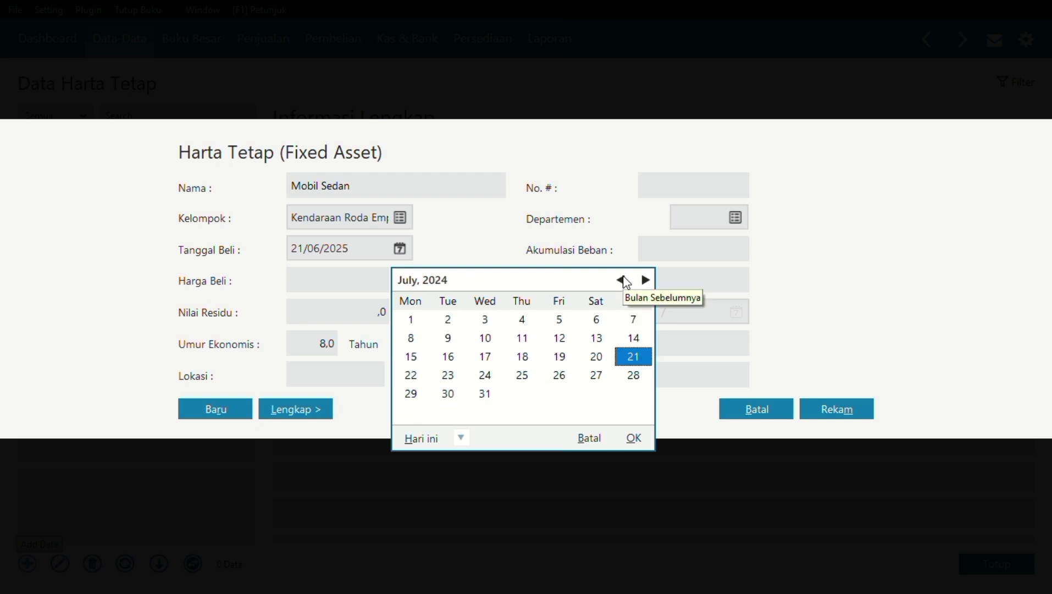
pyautogui.click(561, 320)
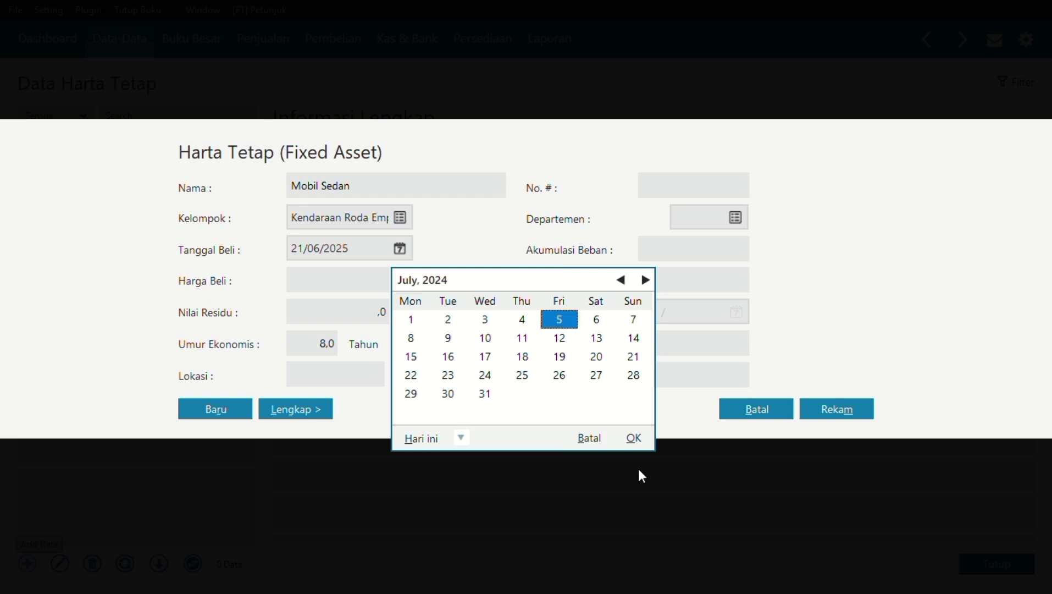
pyautogui.click(635, 438)
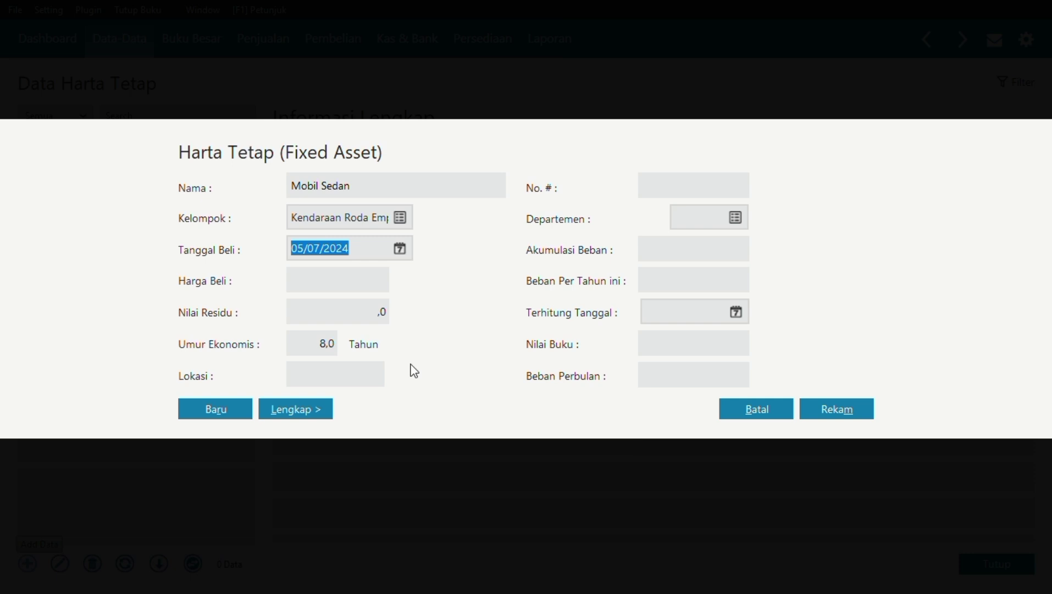
# Enter price 60,000,000, residual 15,000,000, 10-year life; save with automatic accumulated depreciation.
pyautogui.click(335, 278)
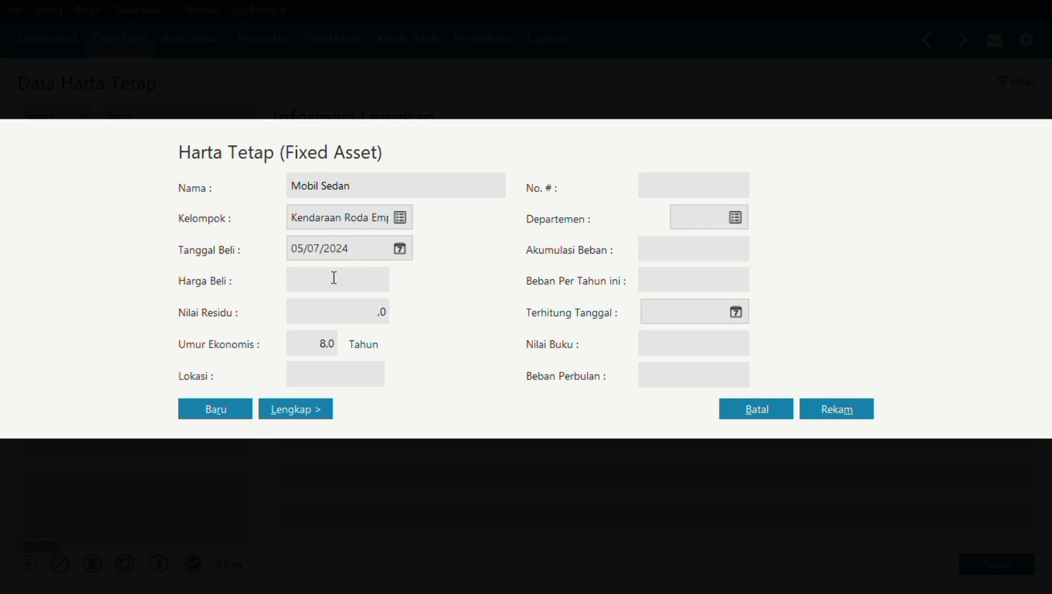
pyautogui.write('60000000')
pyautogui.click(328, 310)
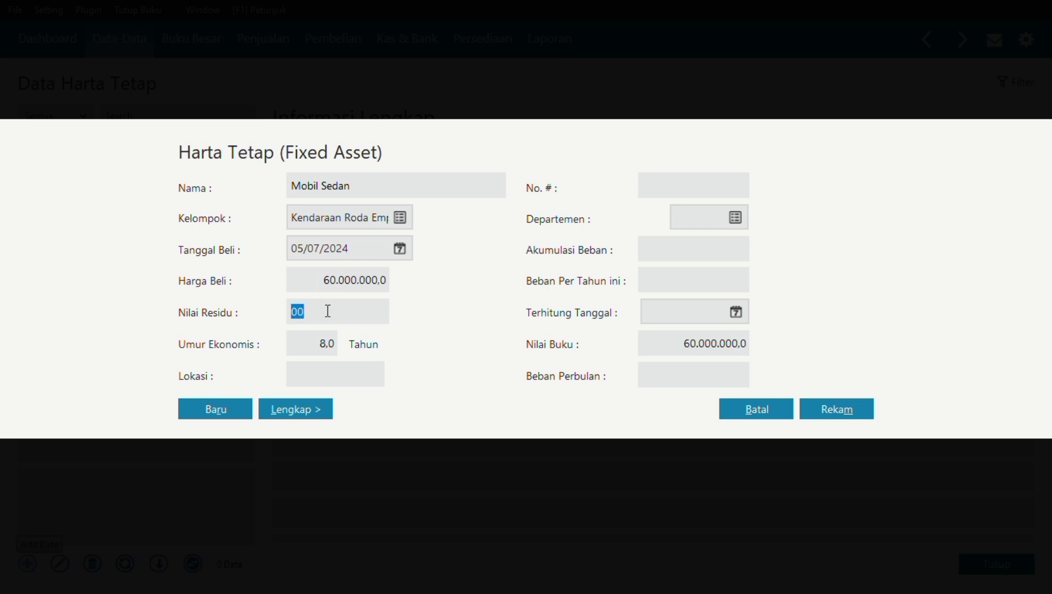
pyautogui.write('15000000')
pyautogui.click(330, 339)
pyautogui.write('10')
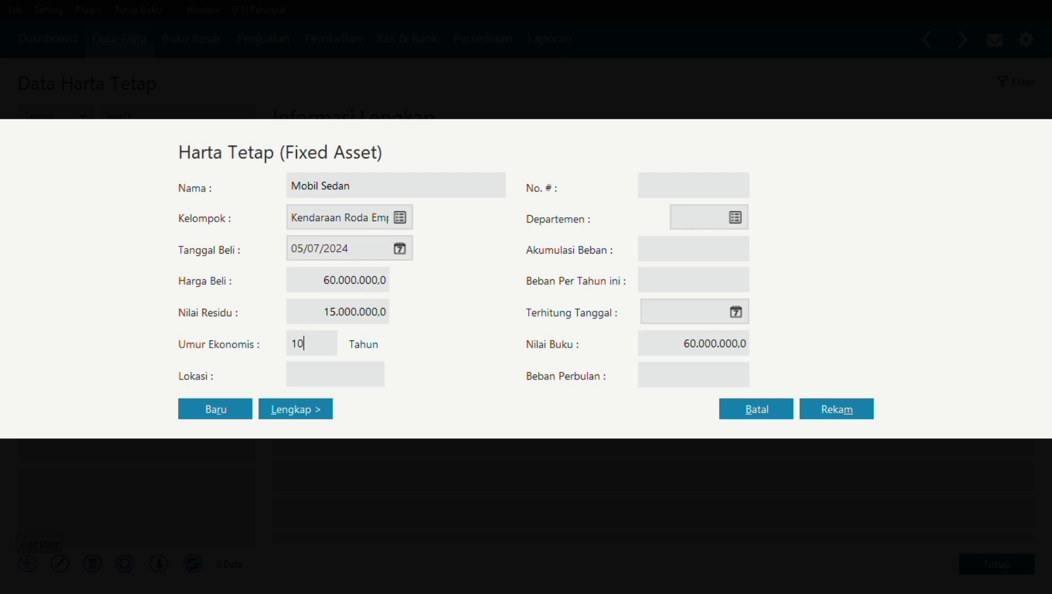
pyautogui.click(856, 415)
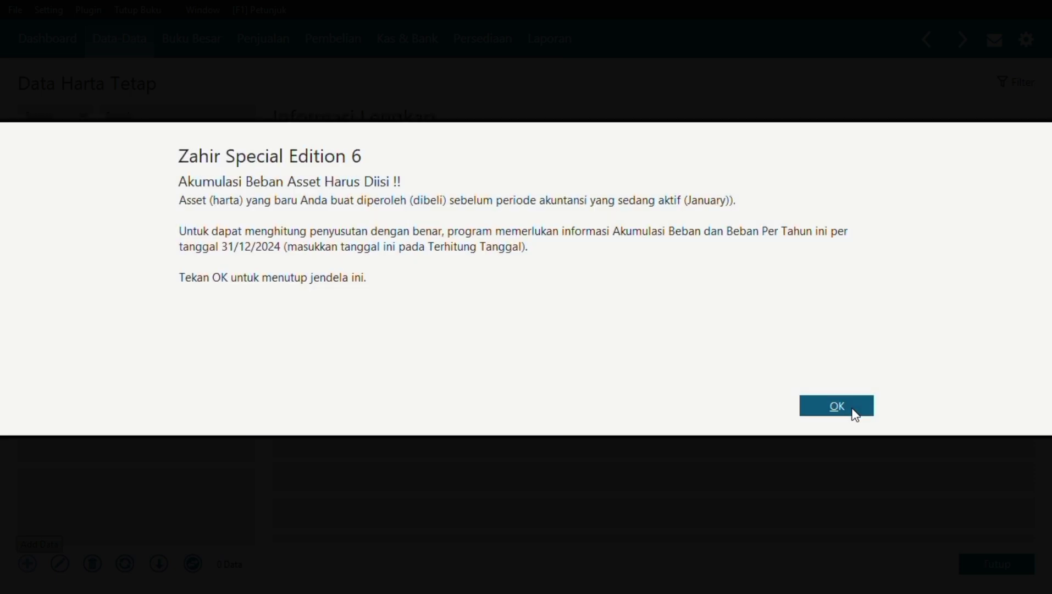
pyautogui.click(856, 415)
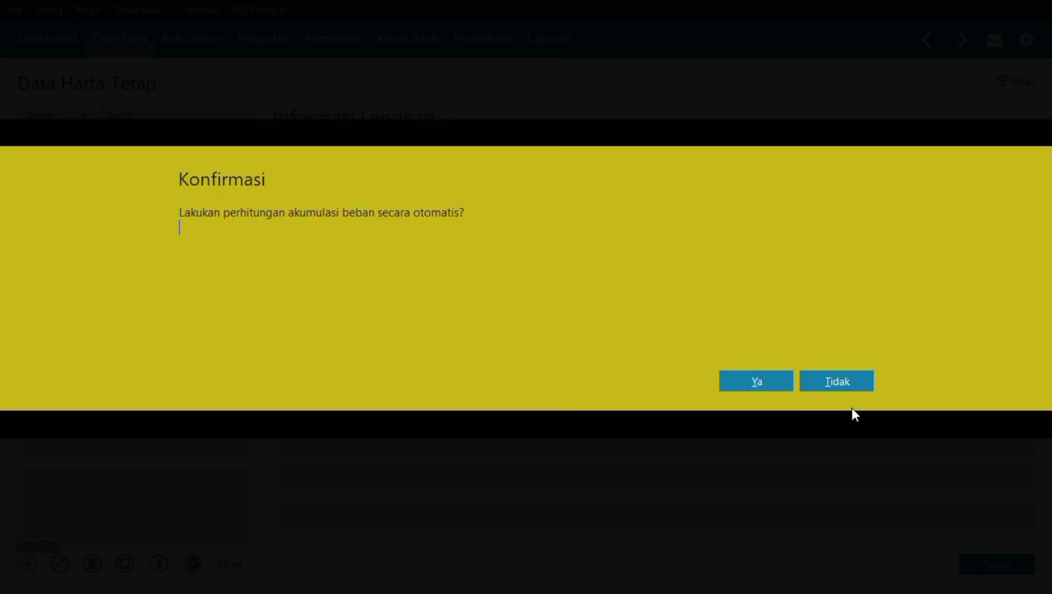
pyautogui.click(769, 381)
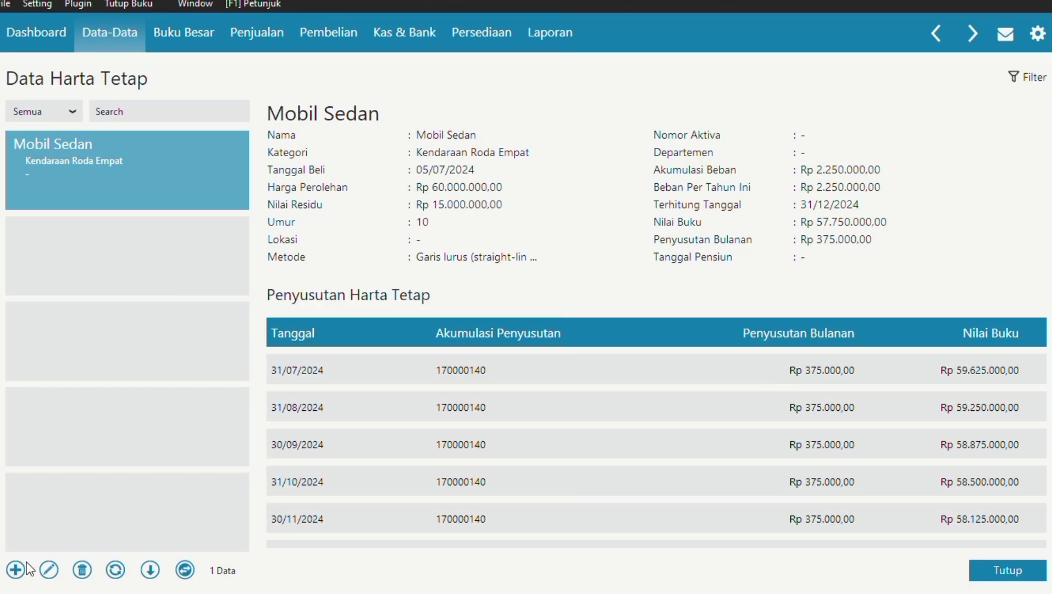
# Add another fixed asset named Ac in the Mesin dan Peralatan group.
pyautogui.click(16, 569)
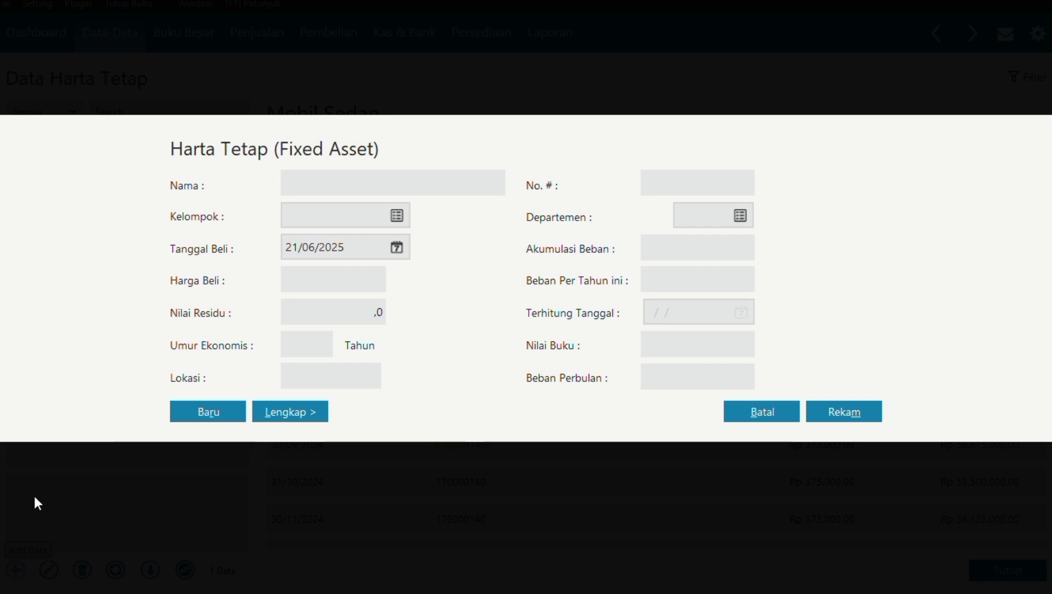
pyautogui.click(366, 182)
pyautogui.write('Ac')
pyautogui.click(392, 216)
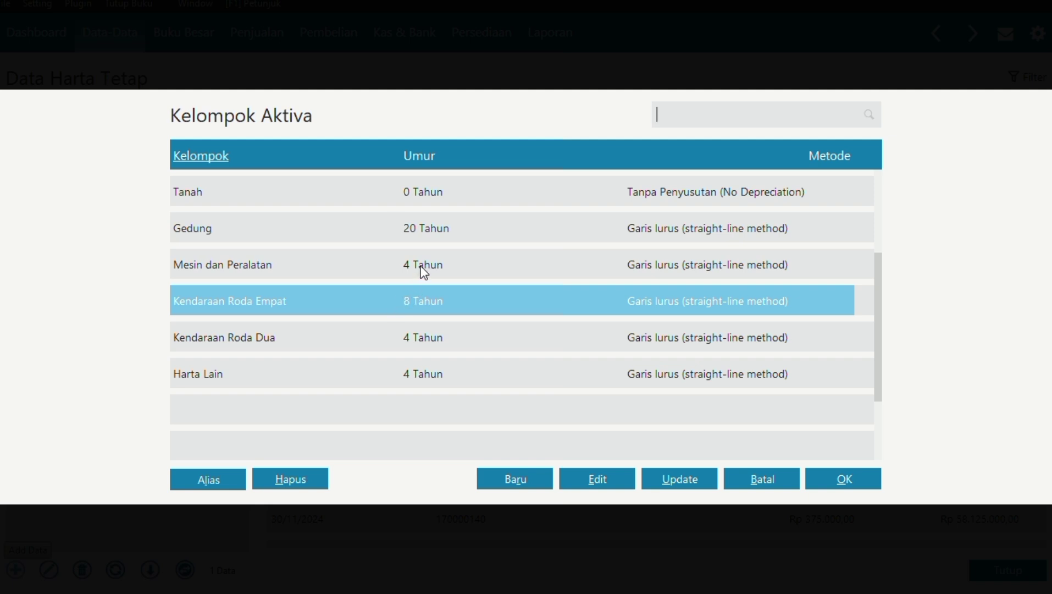
pyautogui.click(466, 262)
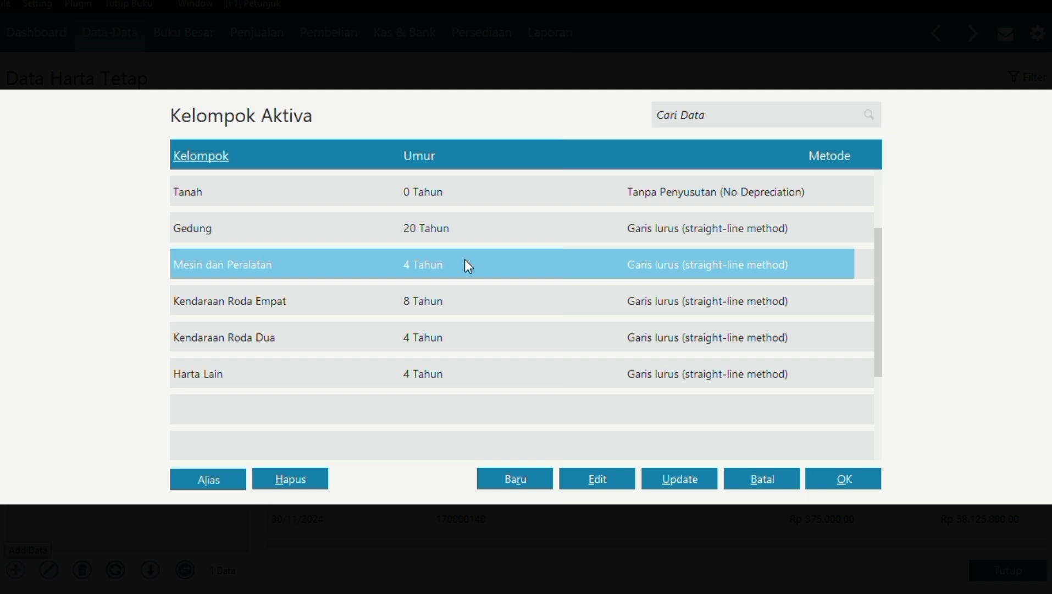
pyautogui.click(862, 487)
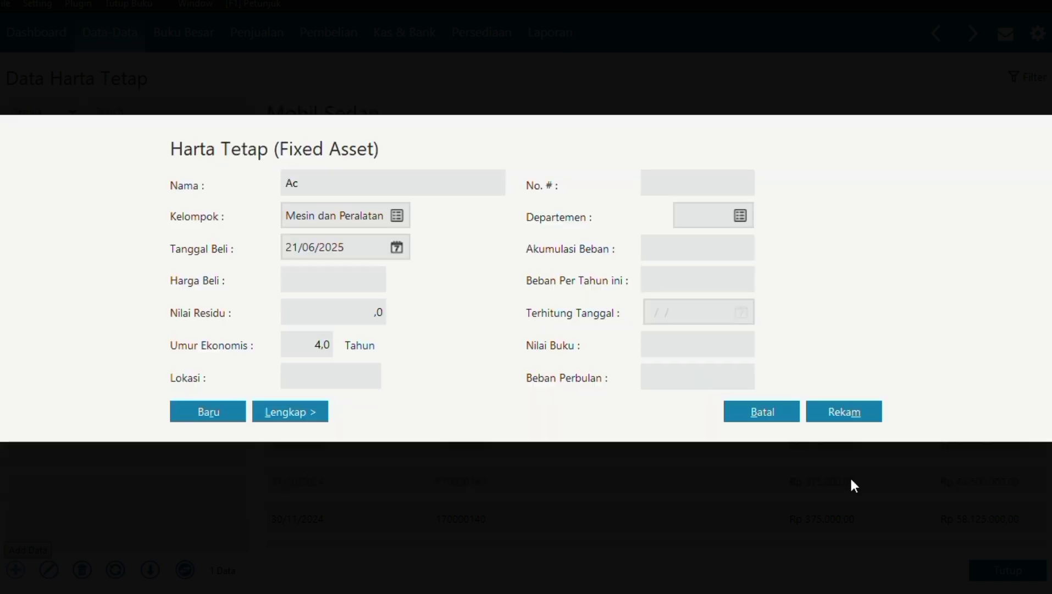
# Set the Ac purchase date to 02/01/2024.
pyautogui.click(398, 249)
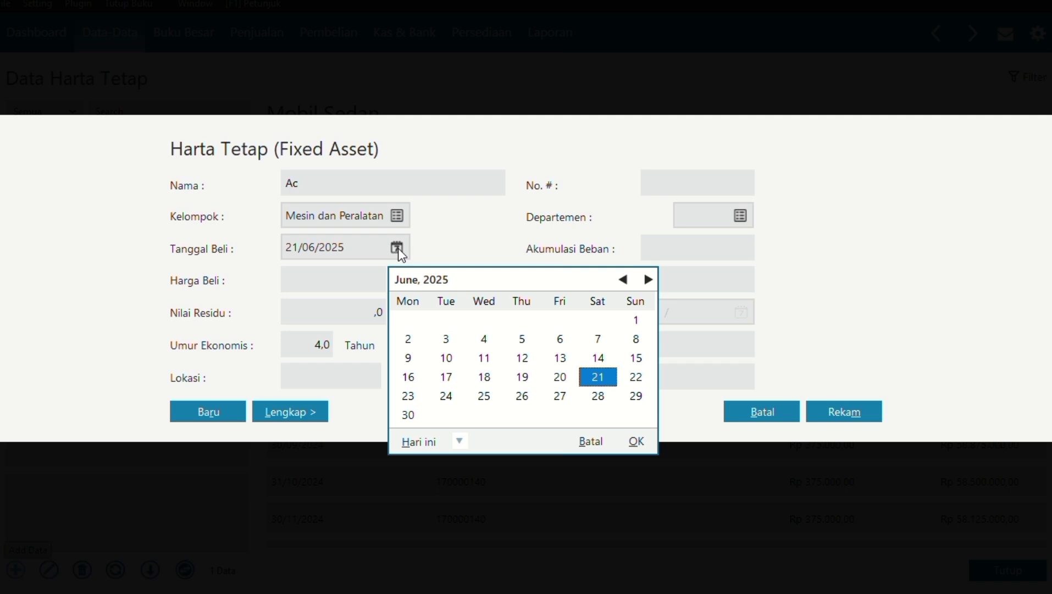
pyautogui.click(625, 280)
pyautogui.click(624, 280)
pyautogui.click(625, 280)
pyautogui.click(625, 280)
pyautogui.click(625, 280)
pyautogui.click(625, 280)
pyautogui.click(625, 280)
pyautogui.click(625, 281)
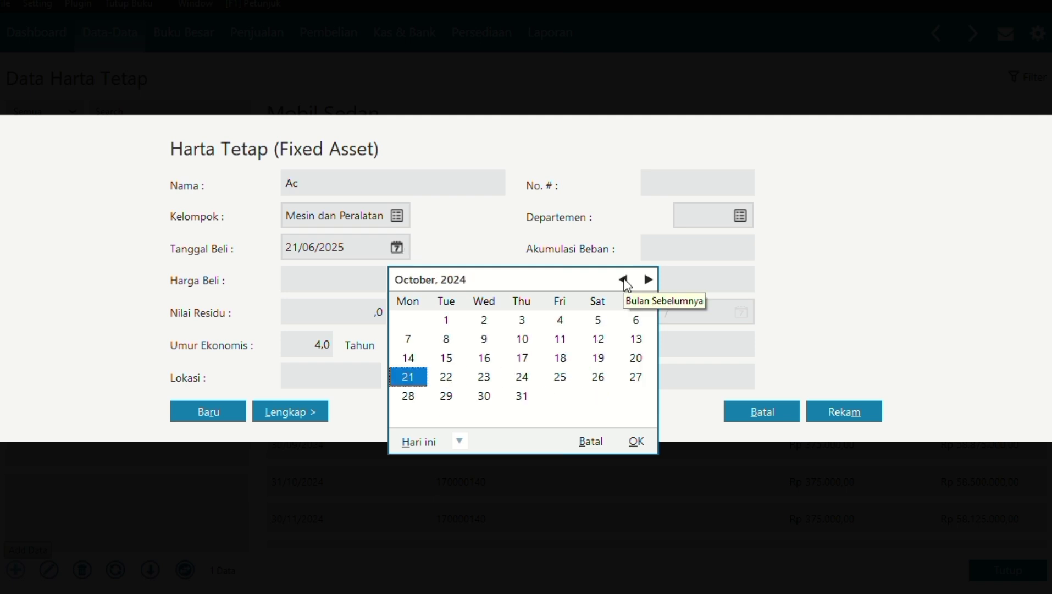
pyautogui.click(625, 281)
pyautogui.click(625, 281)
pyautogui.click(625, 280)
pyautogui.click(625, 280)
pyautogui.click(625, 280)
pyautogui.click(625, 280)
pyautogui.click(625, 280)
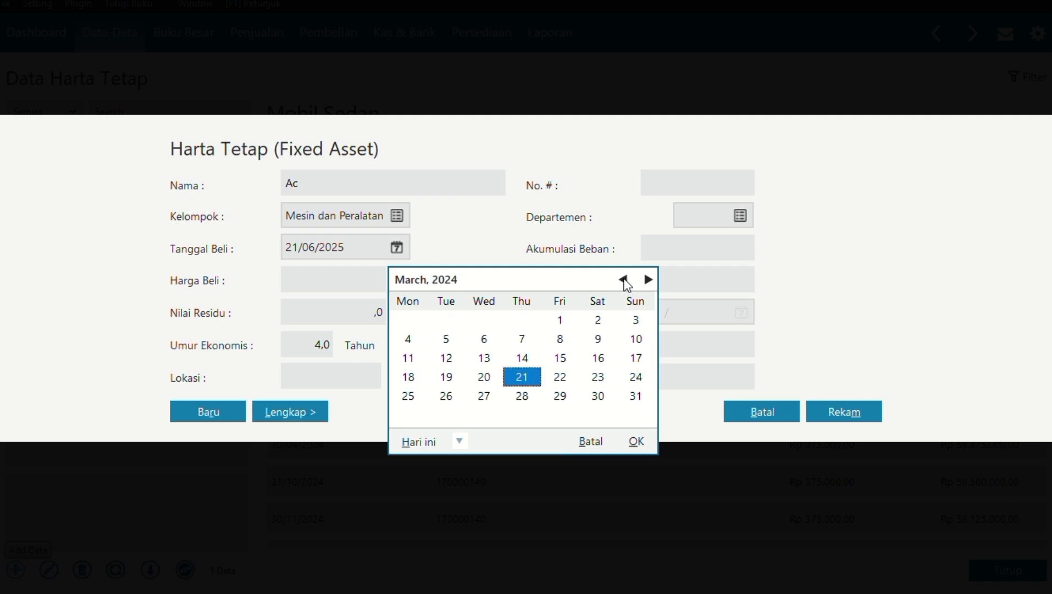
pyautogui.click(625, 281)
pyautogui.click(625, 280)
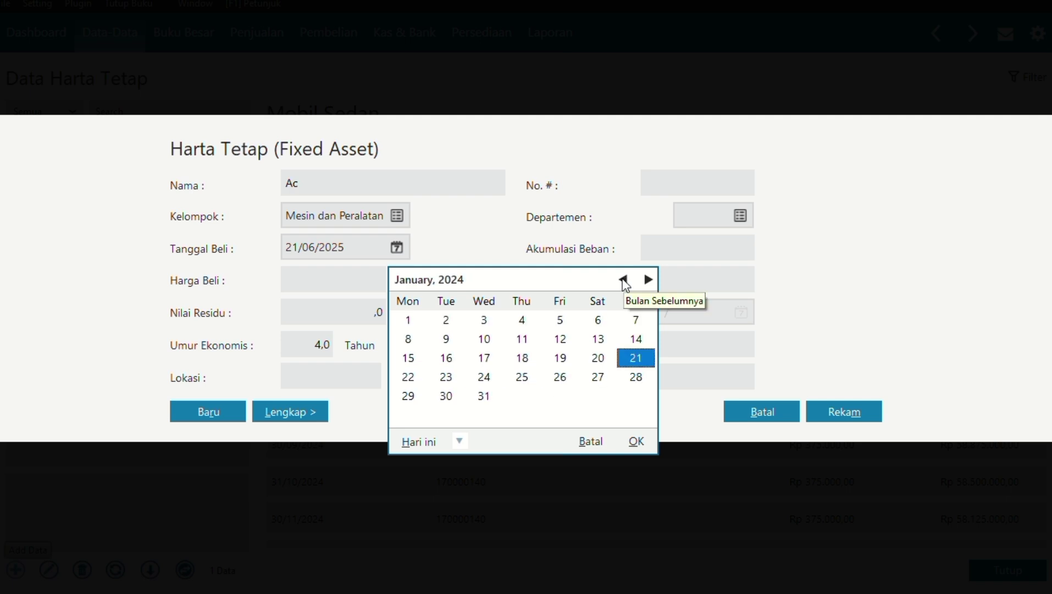
pyautogui.click(446, 320)
pyautogui.click(636, 441)
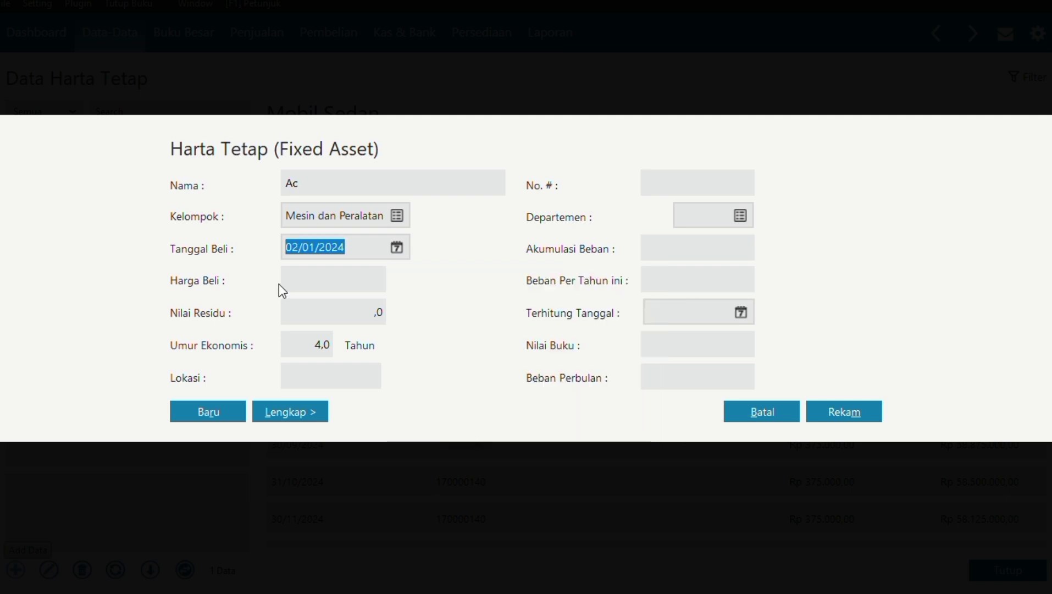
# Enter price 2,575,000, residual 250,000, 4-year life; save with automatic accumulated depreciation.
pyautogui.click(311, 278)
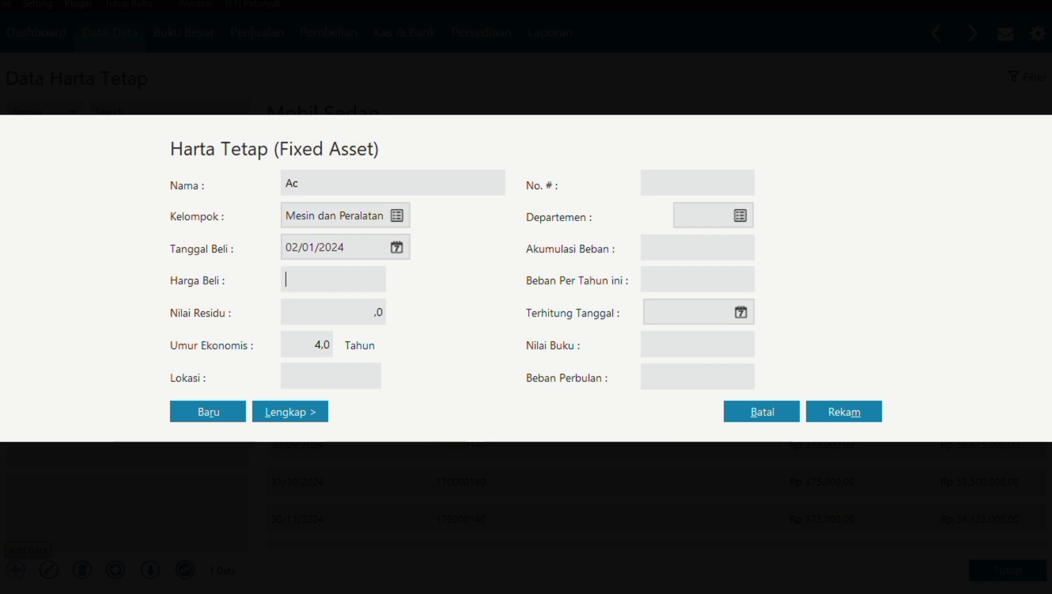
pyautogui.write('2575000')
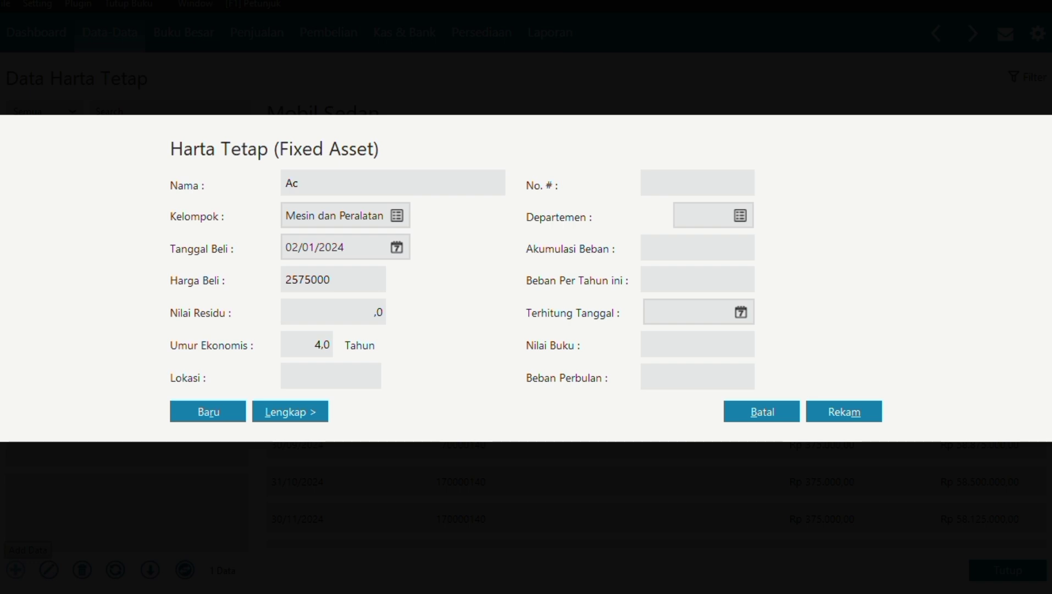
pyautogui.click(360, 311)
pyautogui.click(360, 311)
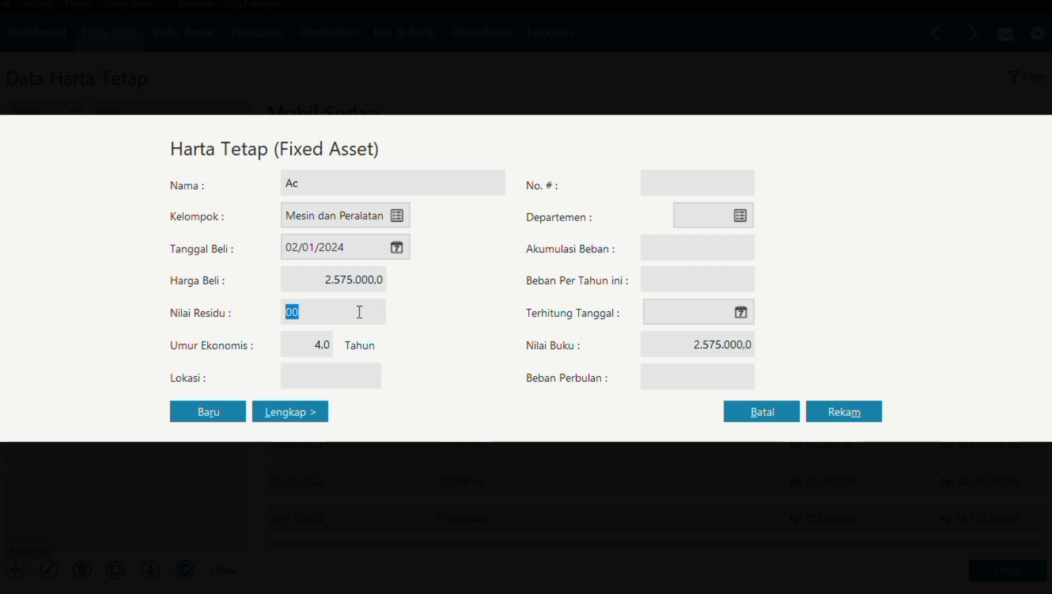
pyautogui.write('250000')
pyautogui.click(328, 350)
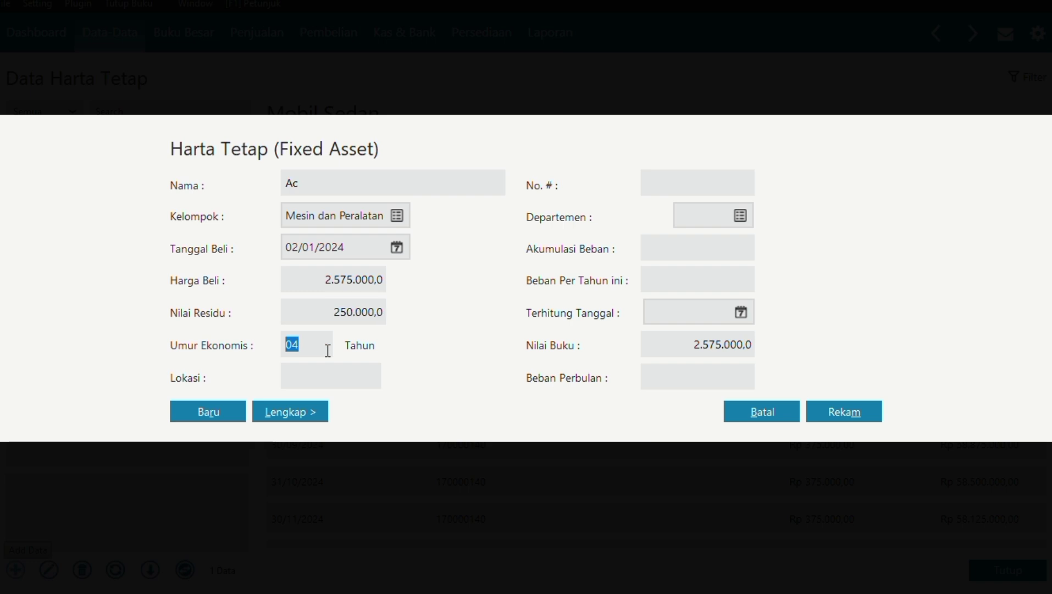
pyautogui.write('4')
pyautogui.click(820, 405)
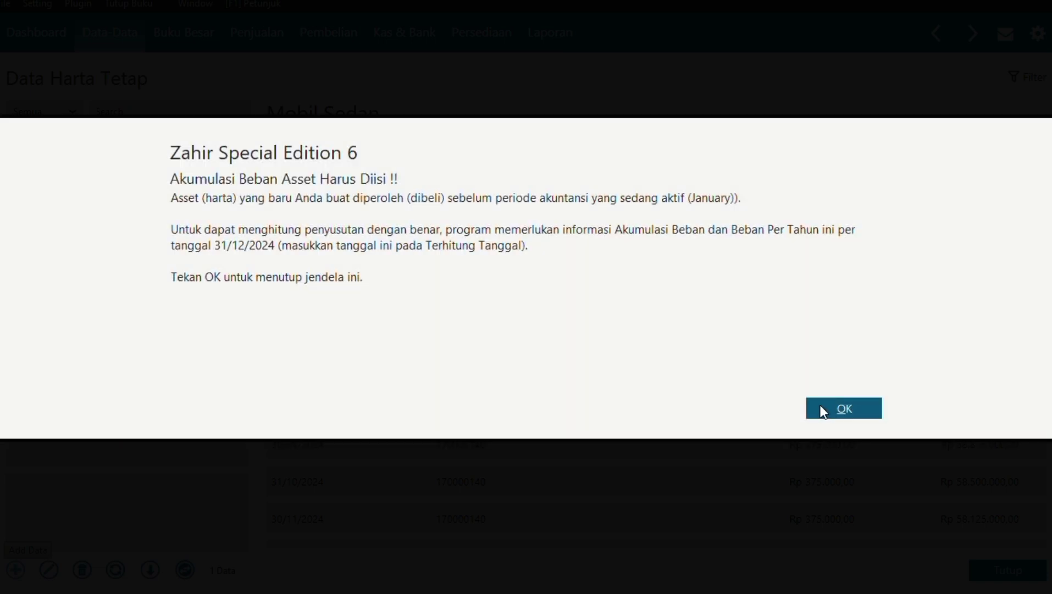
pyautogui.click(826, 411)
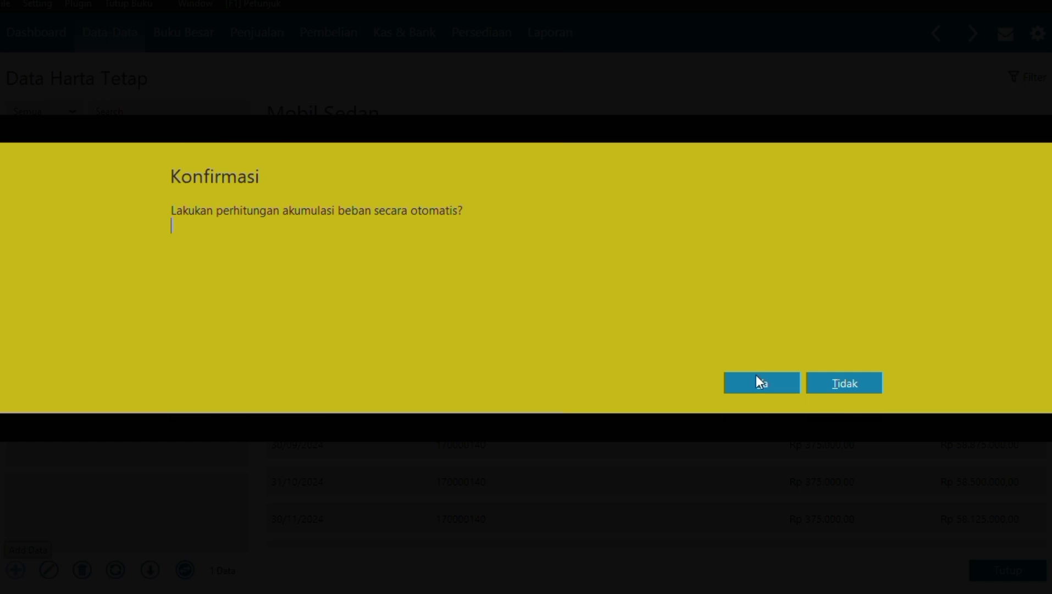
pyautogui.click(758, 381)
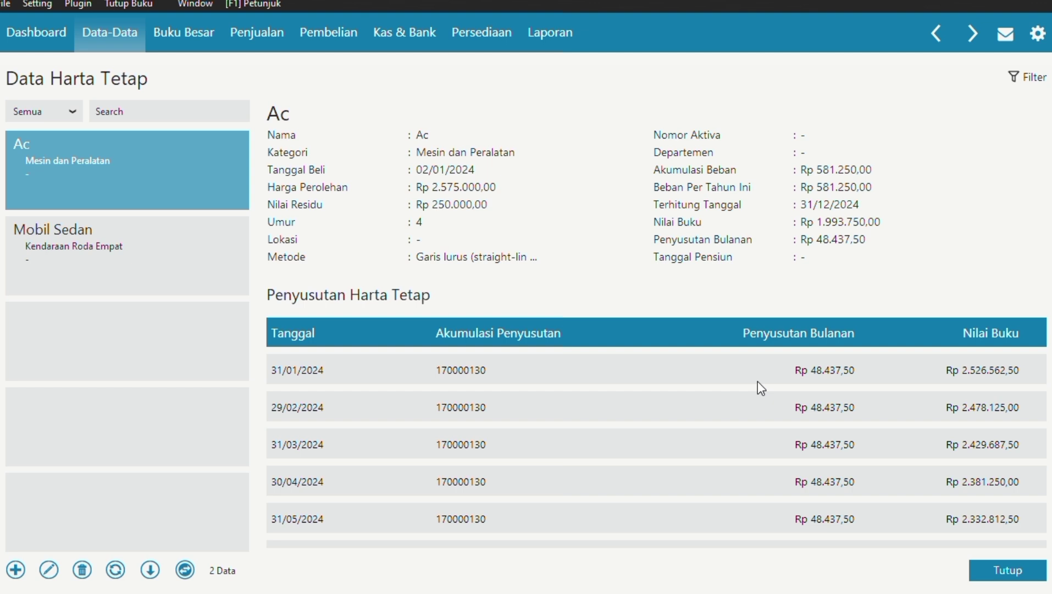
# Close the fixed asset data and begin Kas Keluar payment CD000001 from the Bank account.
pyautogui.click(1015, 572)
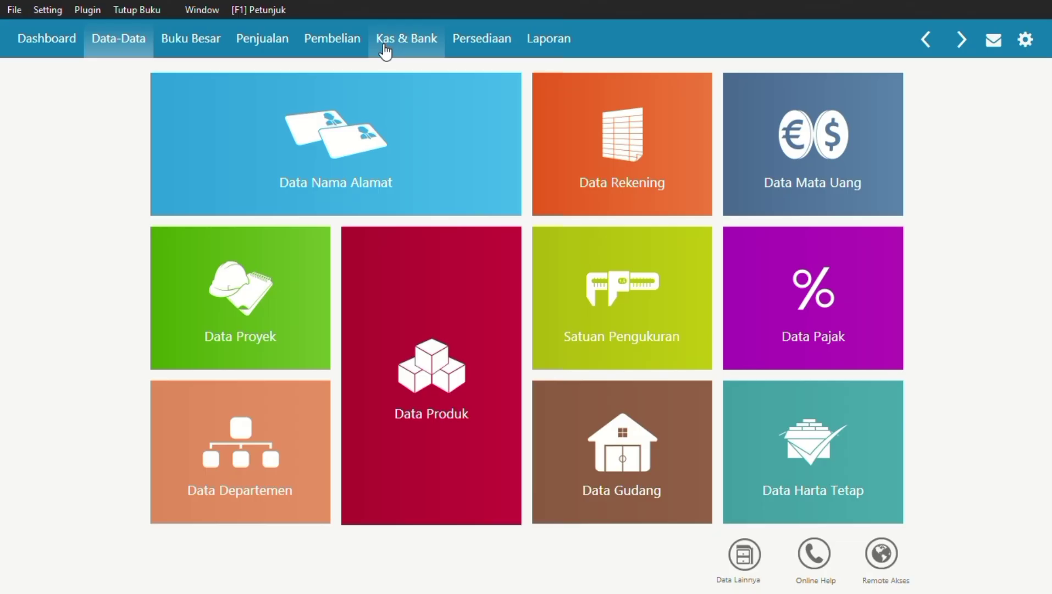
pyautogui.click(386, 41)
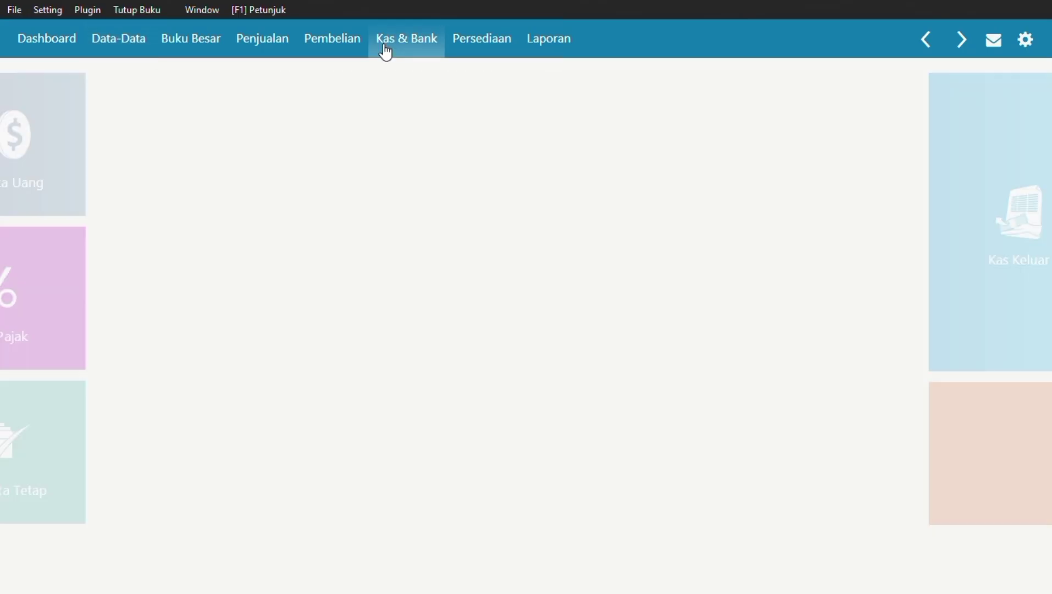
pyautogui.moveTo(433, 194)
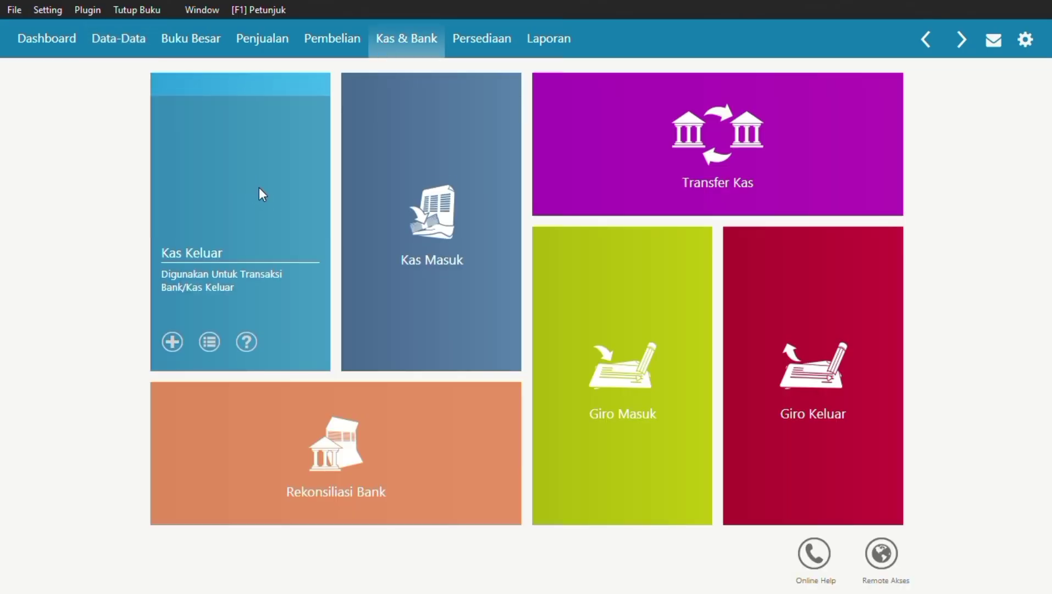
pyautogui.click(259, 188)
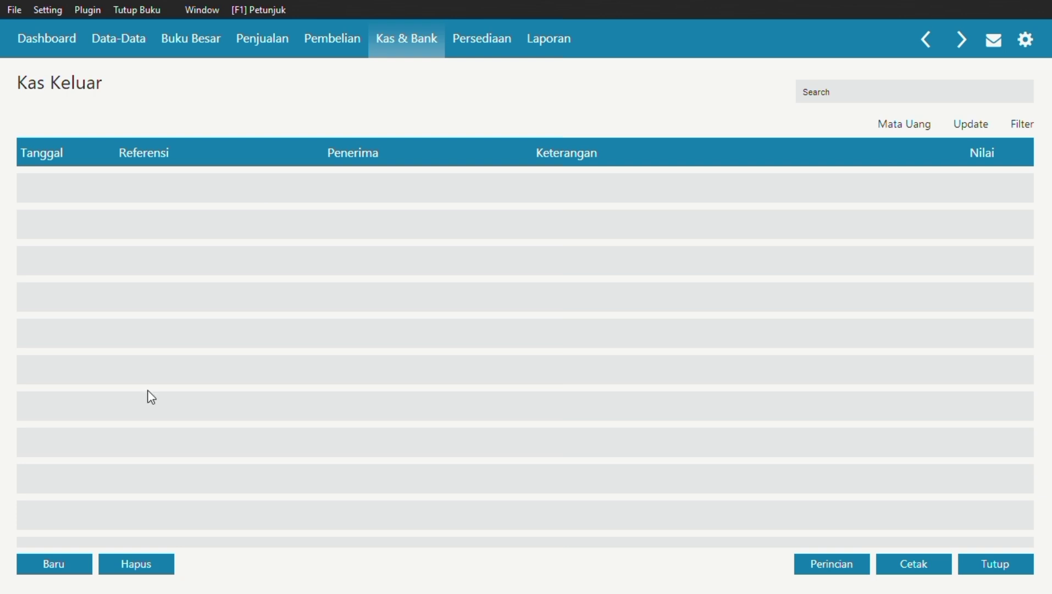
pyautogui.click(55, 564)
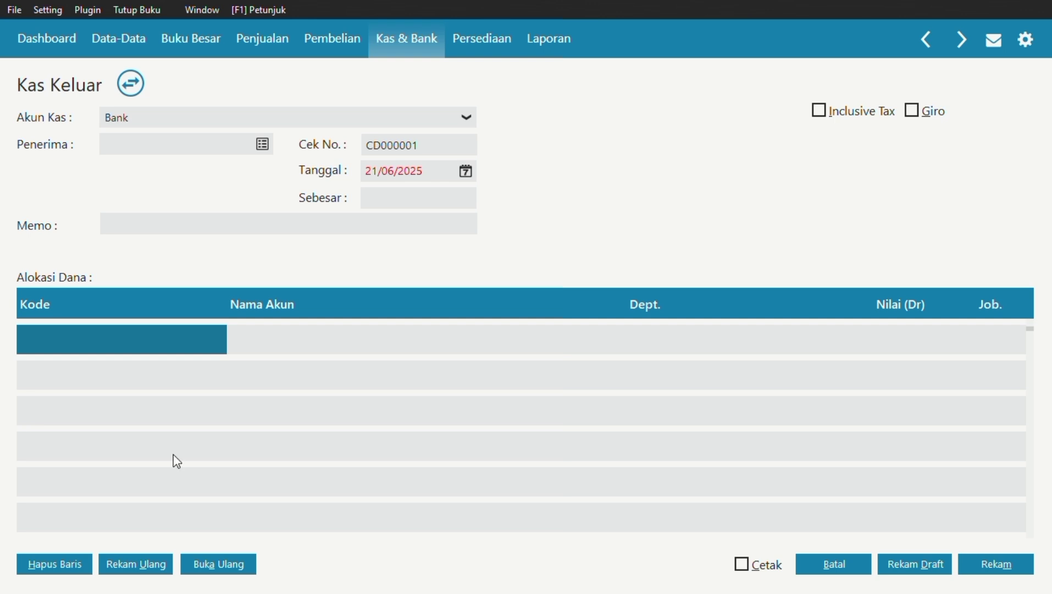
# From the recipient lookup, create the office-rent payee as a Personal contact of type Others.
pyautogui.click(262, 145)
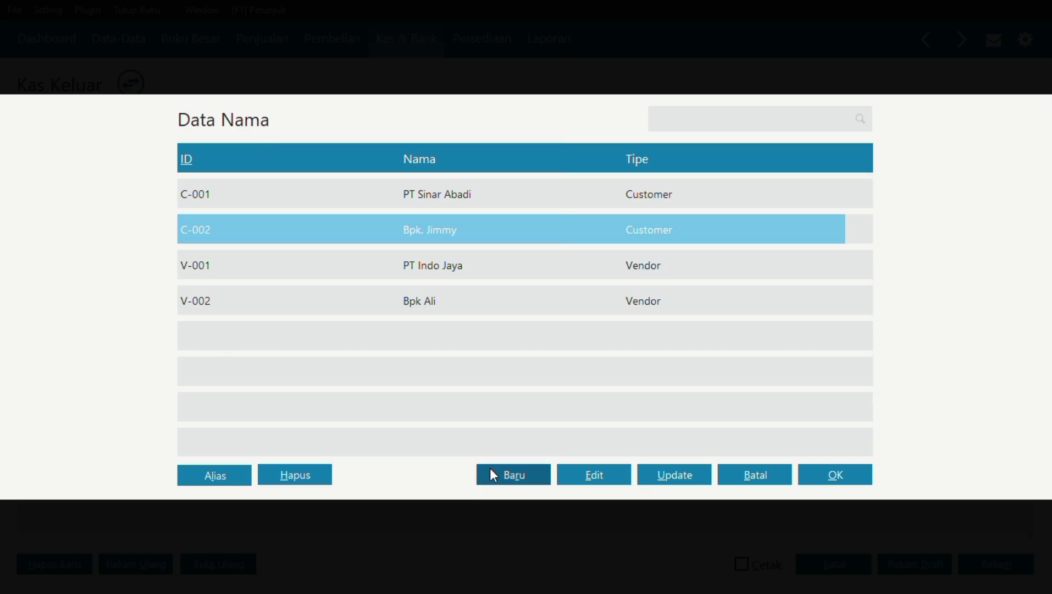
pyautogui.click(520, 482)
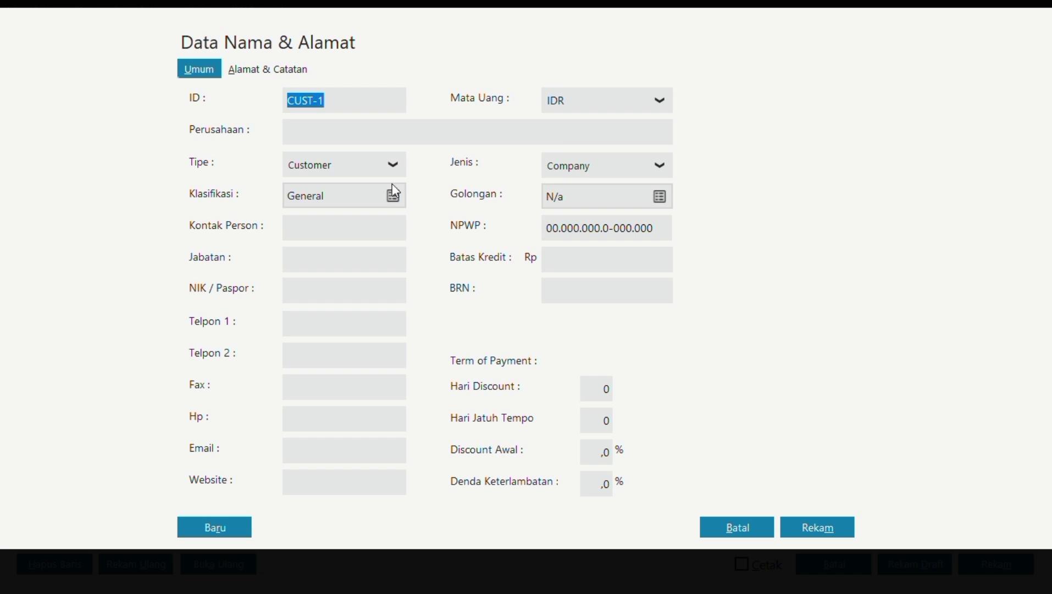
pyautogui.click(393, 166)
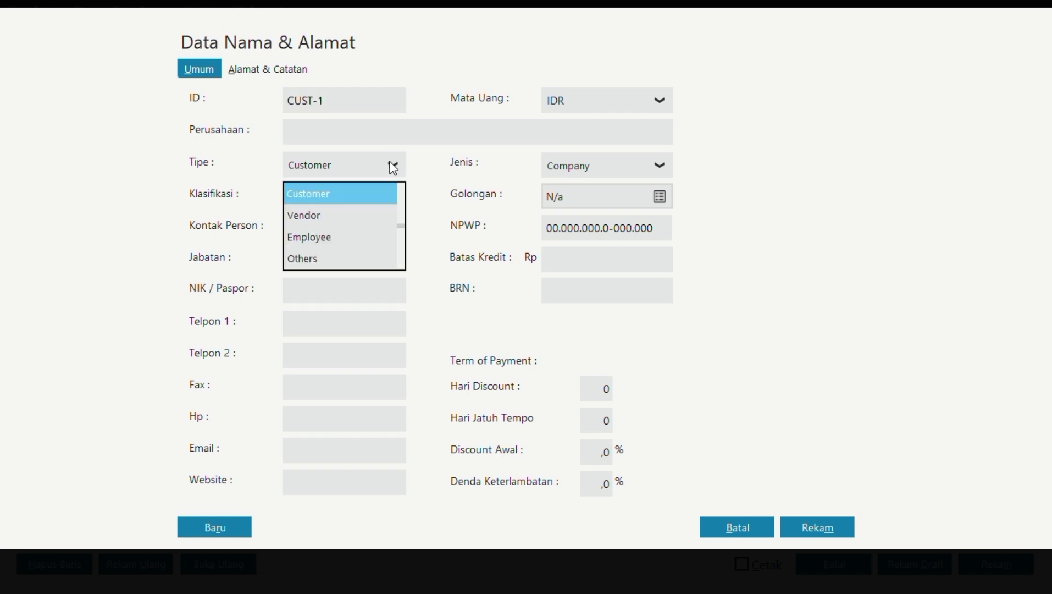
pyautogui.click(359, 254)
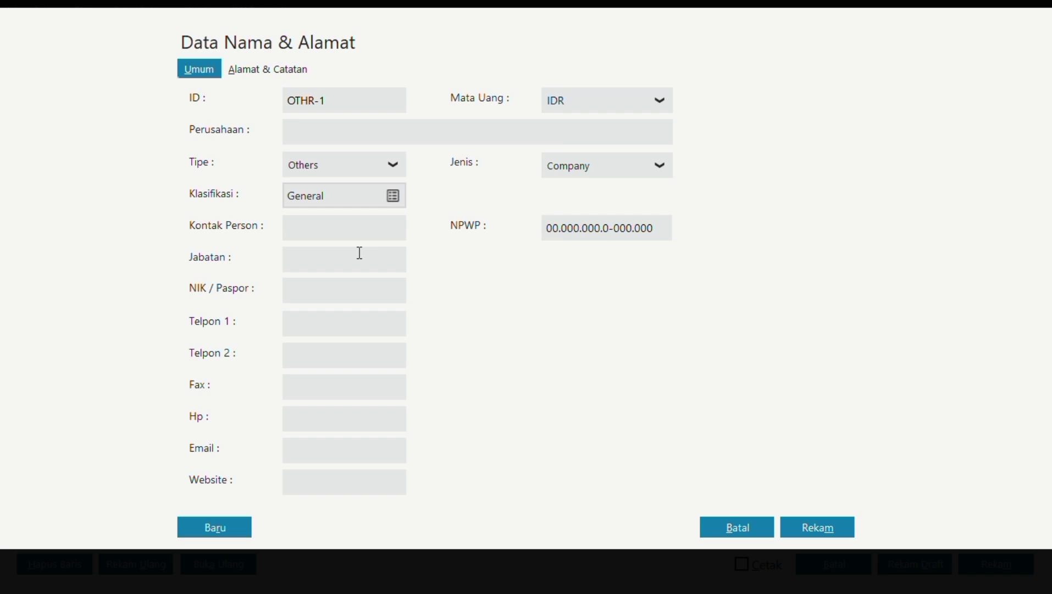
pyautogui.click(340, 131)
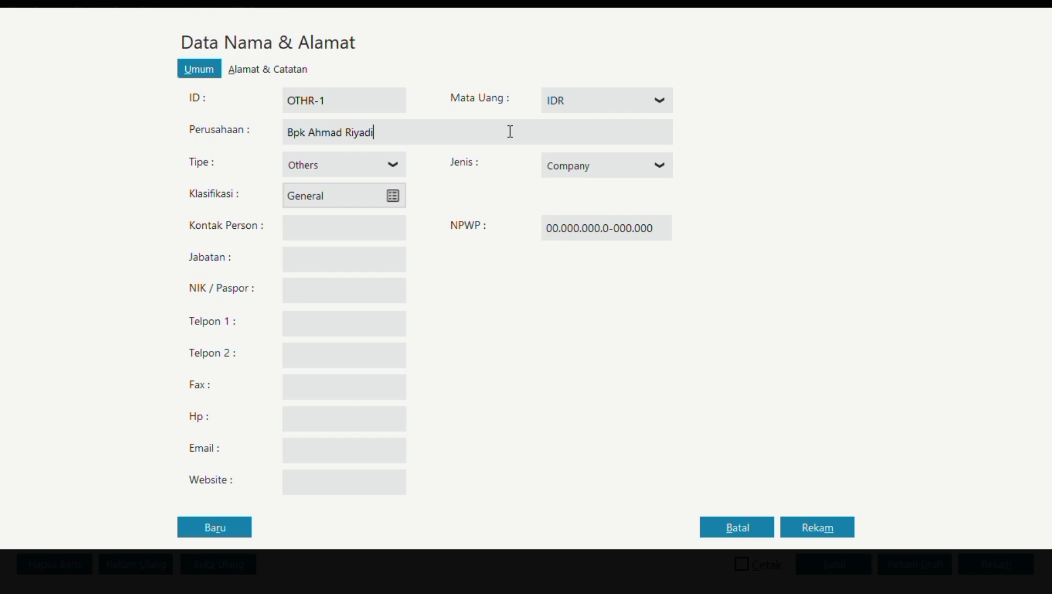
pyautogui.click(659, 165)
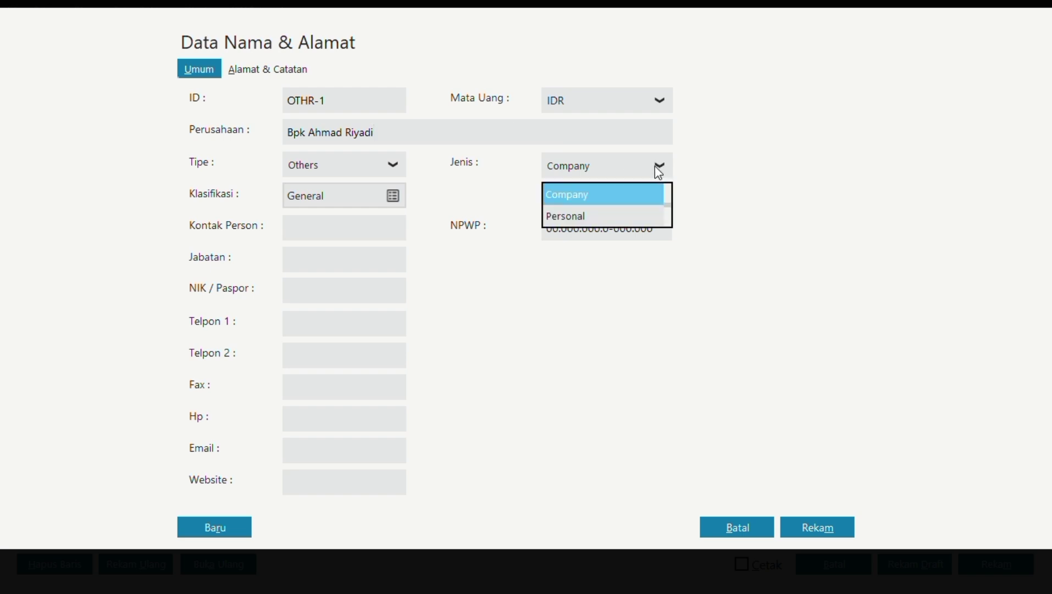
pyautogui.click(603, 216)
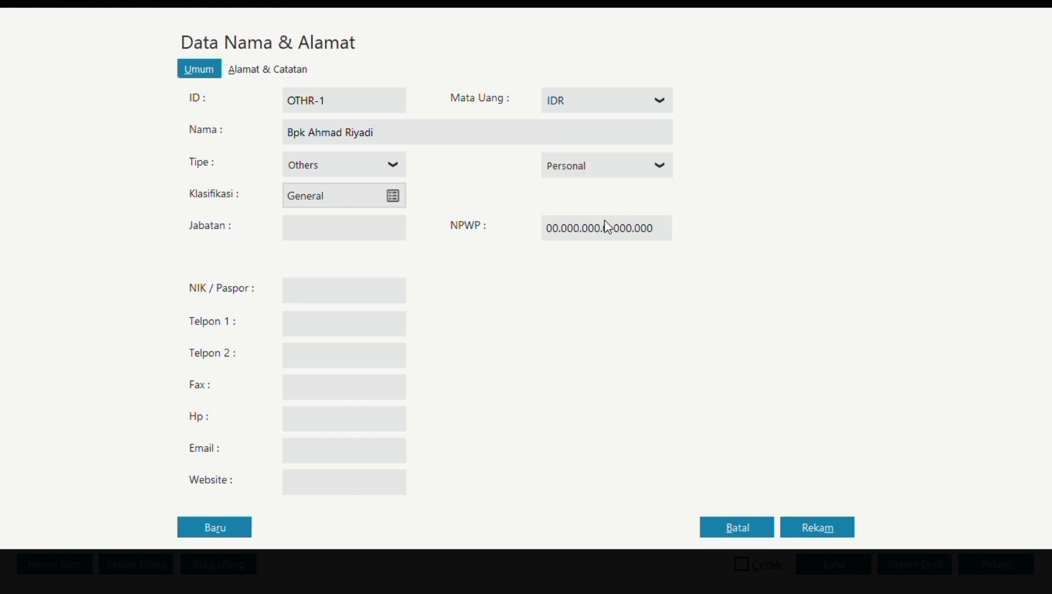
pyautogui.click(818, 528)
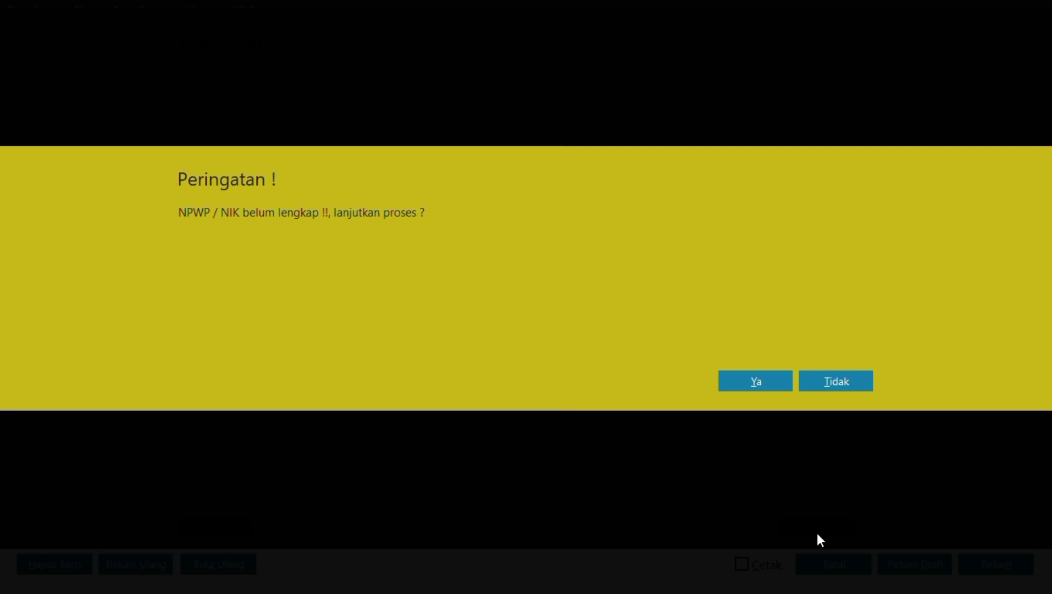
pyautogui.click(763, 380)
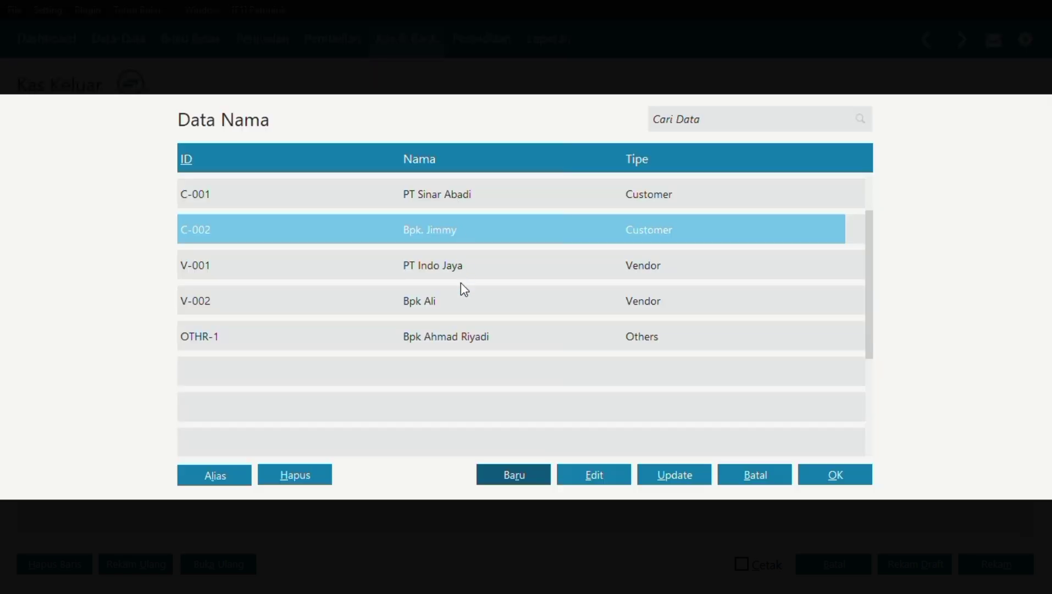
# Choose the new contact as recipient and date the payment 04/01/2025.
pyautogui.doubleClick(468, 337)
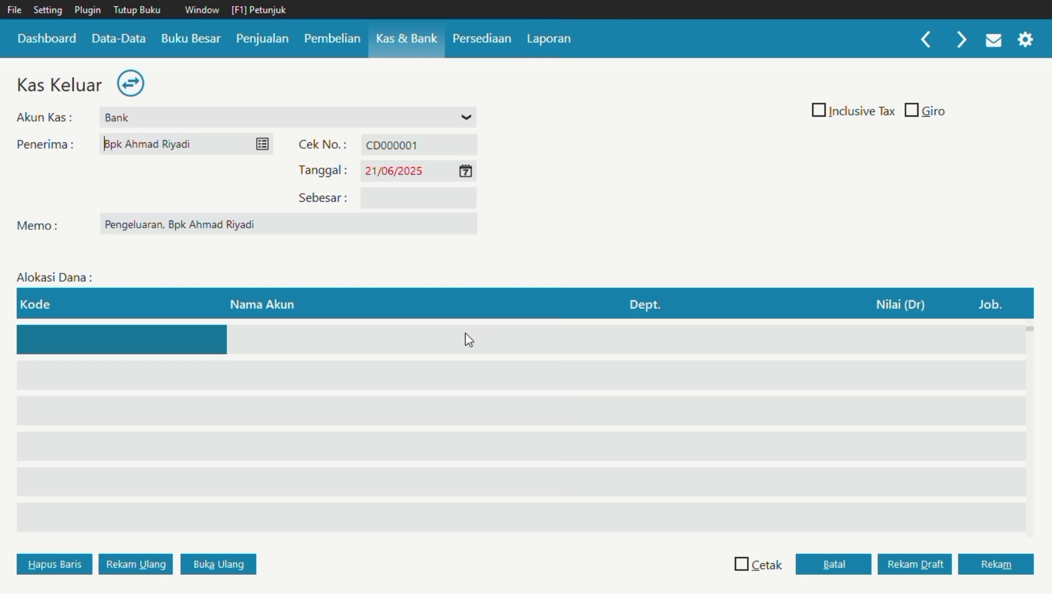
pyautogui.click(466, 173)
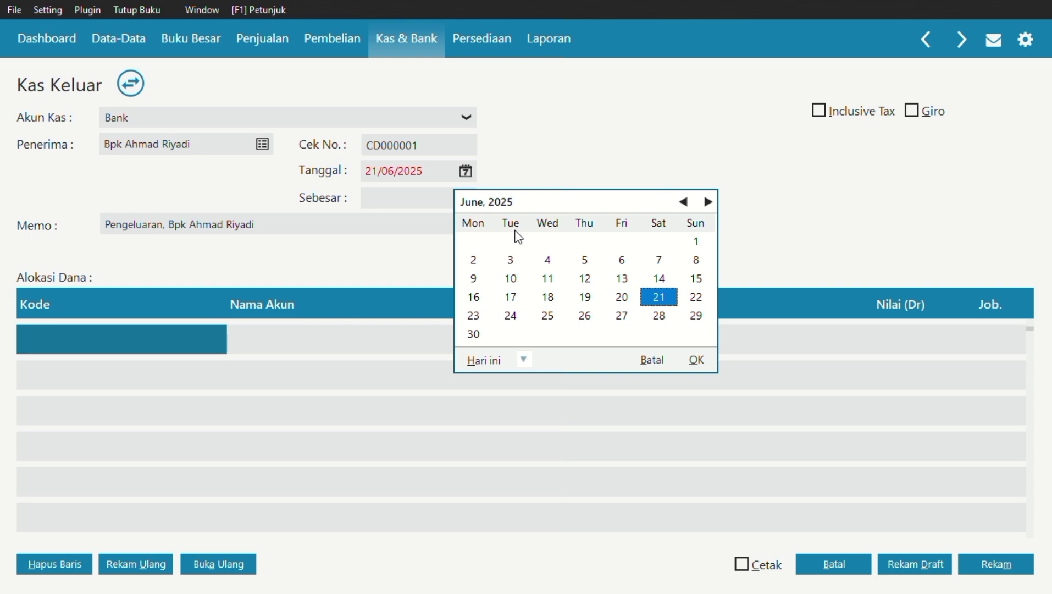
pyautogui.click(684, 202)
pyautogui.click(683, 202)
pyautogui.click(683, 202)
pyautogui.click(684, 202)
pyautogui.click(684, 202)
pyautogui.click(683, 202)
pyautogui.click(684, 202)
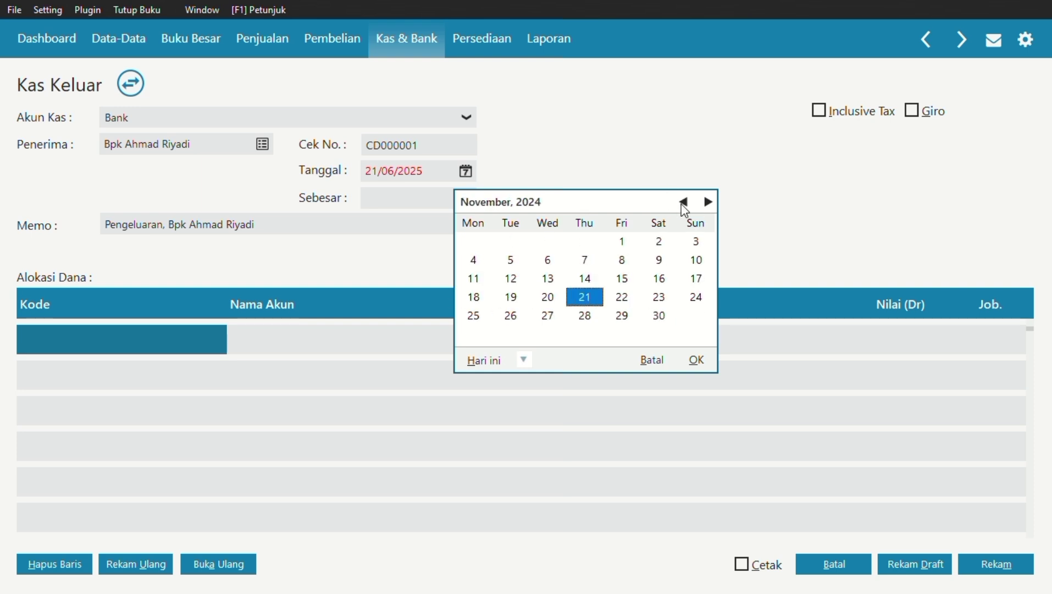
pyautogui.click(707, 203)
pyautogui.click(707, 202)
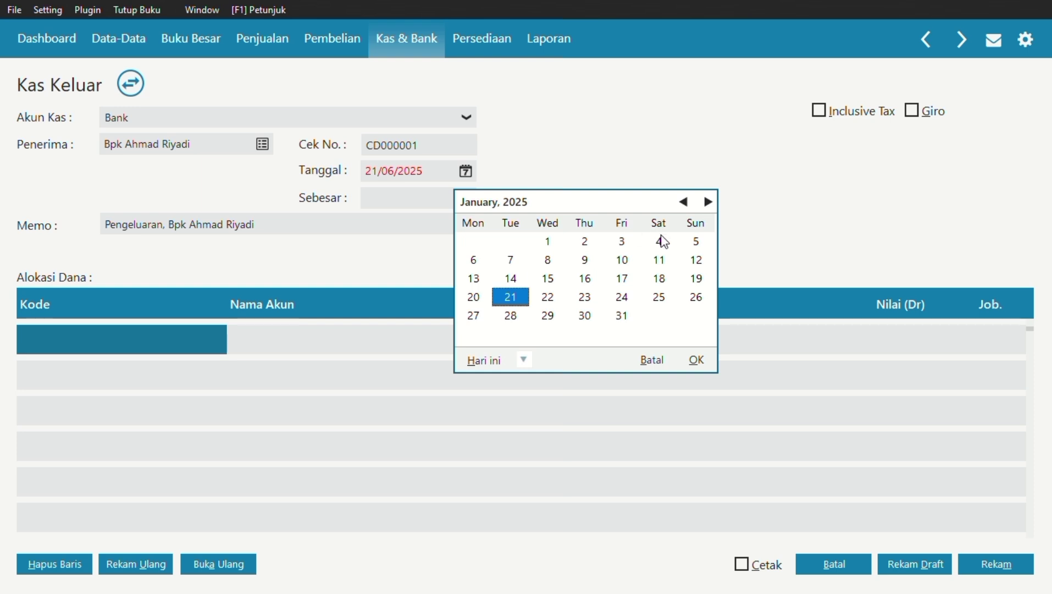
pyautogui.click(661, 237)
pyautogui.click(696, 360)
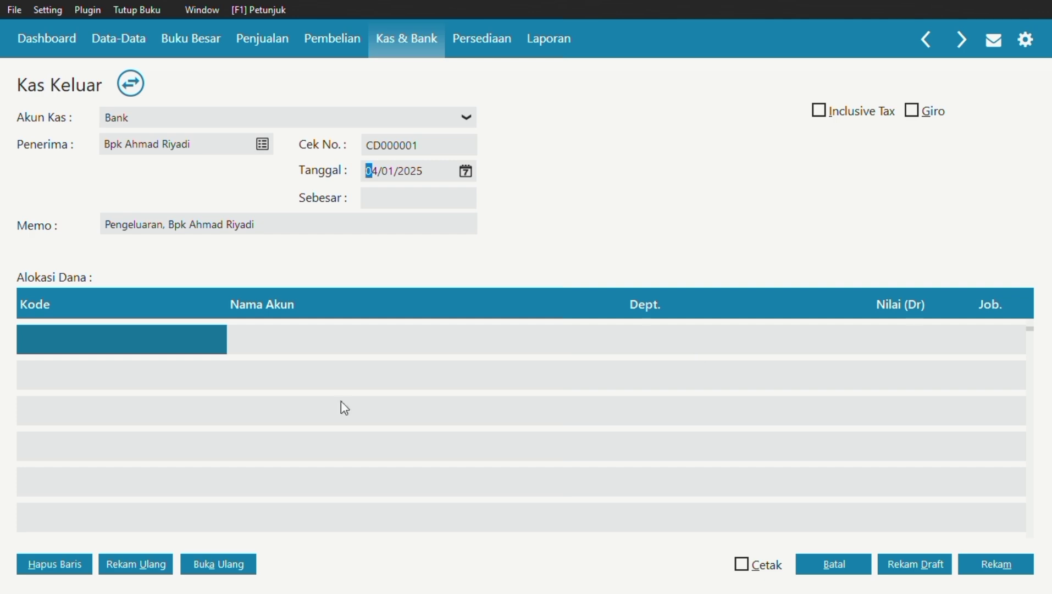
# Allocate the first line to account 150000310 Sewa Dibayar di Muka.
pyautogui.click(131, 341)
pyautogui.doubleClick(131, 341)
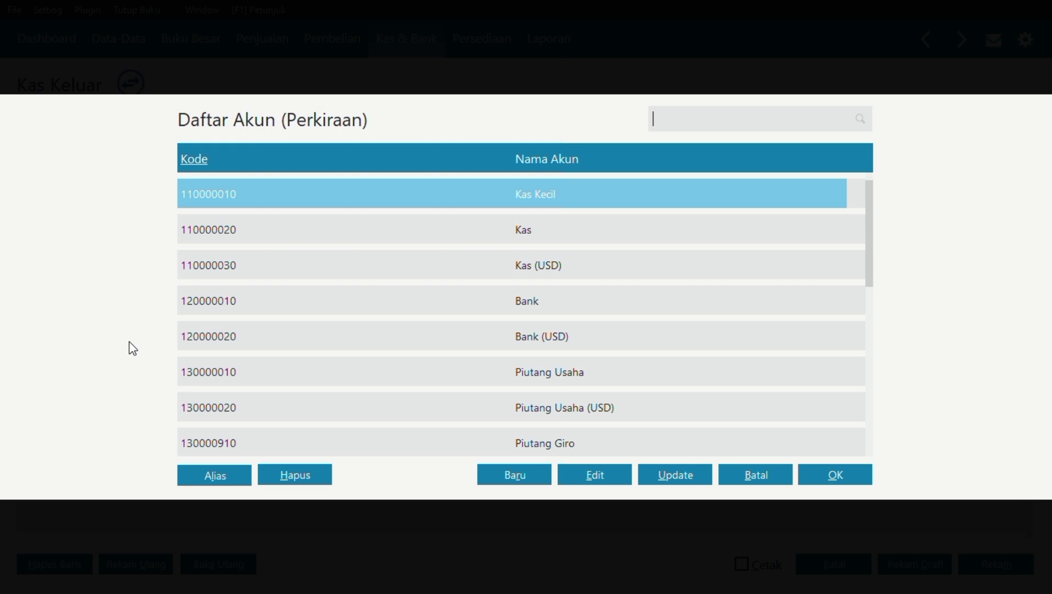
pyautogui.press('Down')
pyautogui.press('Down')
pyautogui.press('Down')
pyautogui.press('Down')
pyautogui.press('Down')
pyautogui.press('Down')
pyautogui.press('Down')
pyautogui.press('Down')
pyautogui.press('Down')
pyautogui.press('Down')
pyautogui.press('Down')
pyautogui.press('Down')
pyautogui.press('Down')
pyautogui.press('Down')
pyautogui.press('Down')
pyautogui.press('Down')
pyautogui.press('Down')
pyautogui.press('Down')
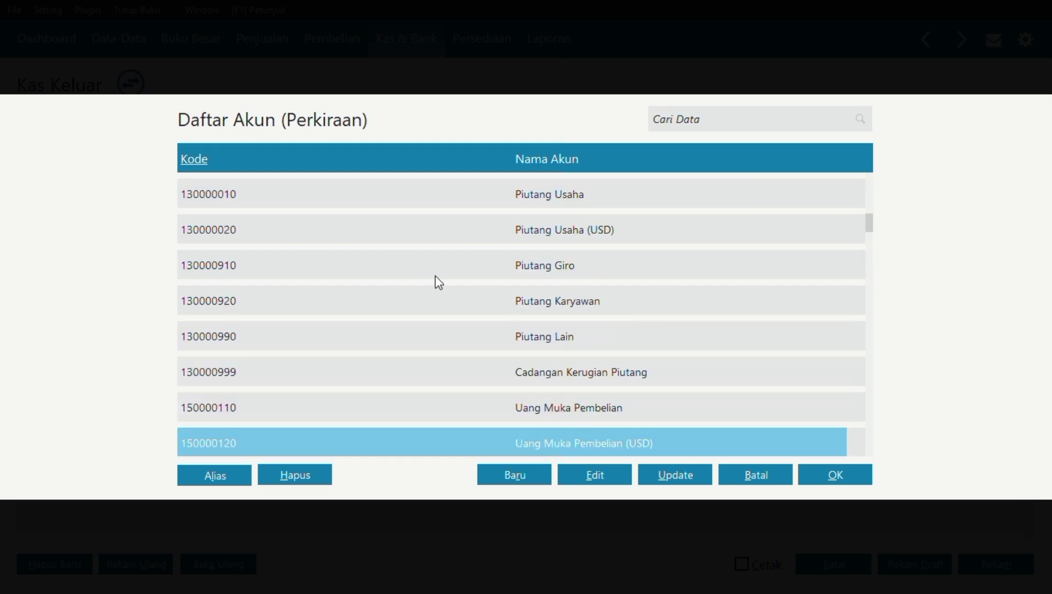
pyautogui.press('Down')
pyautogui.press('Down')
pyautogui.press('Down')
pyautogui.press('Down')
pyautogui.press('Down')
pyautogui.press('Down')
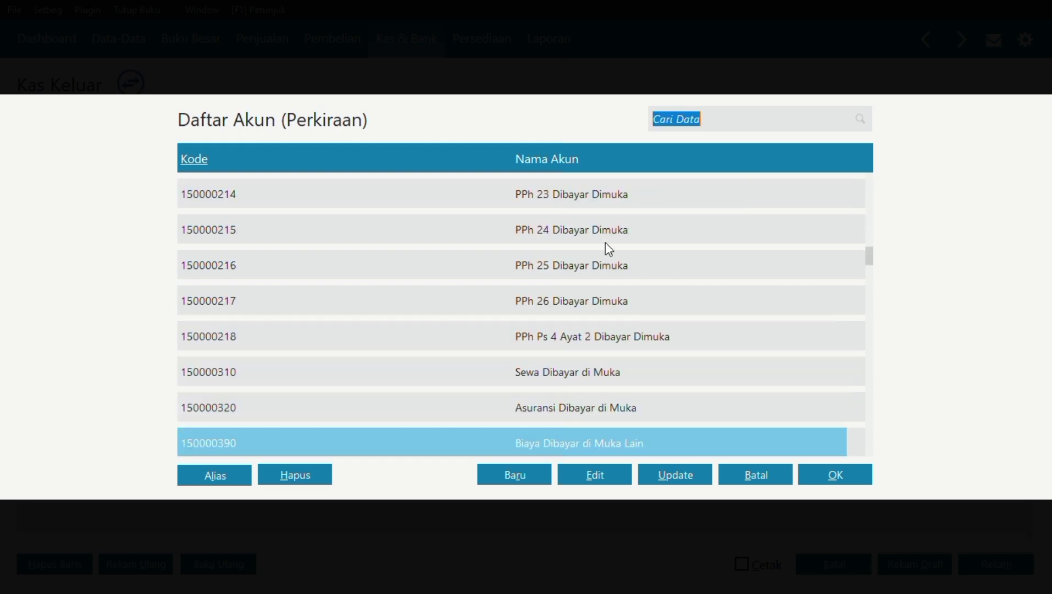
pyautogui.click(599, 371)
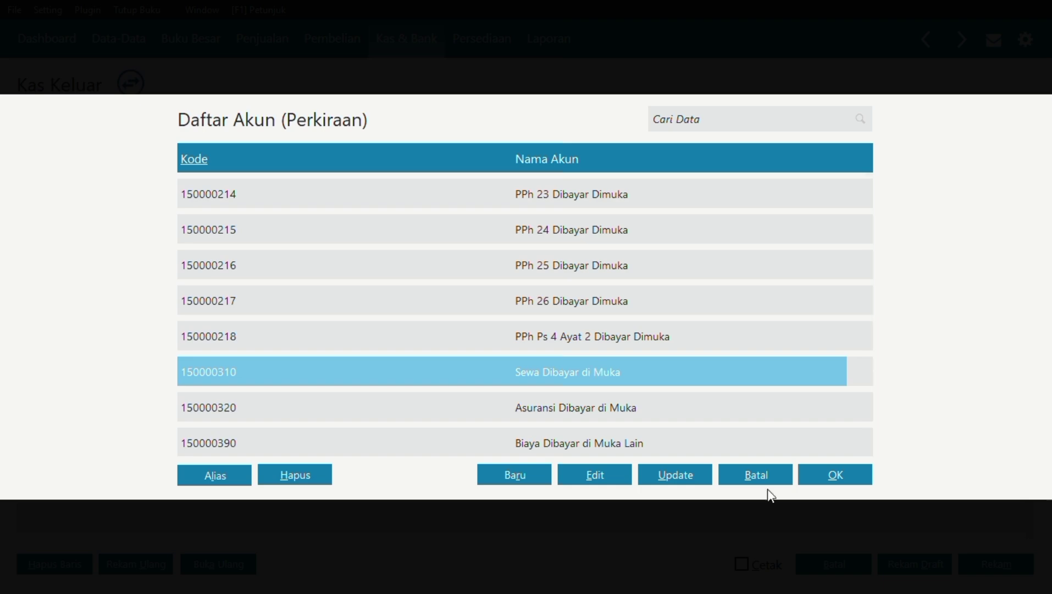
pyautogui.doubleClick(728, 372)
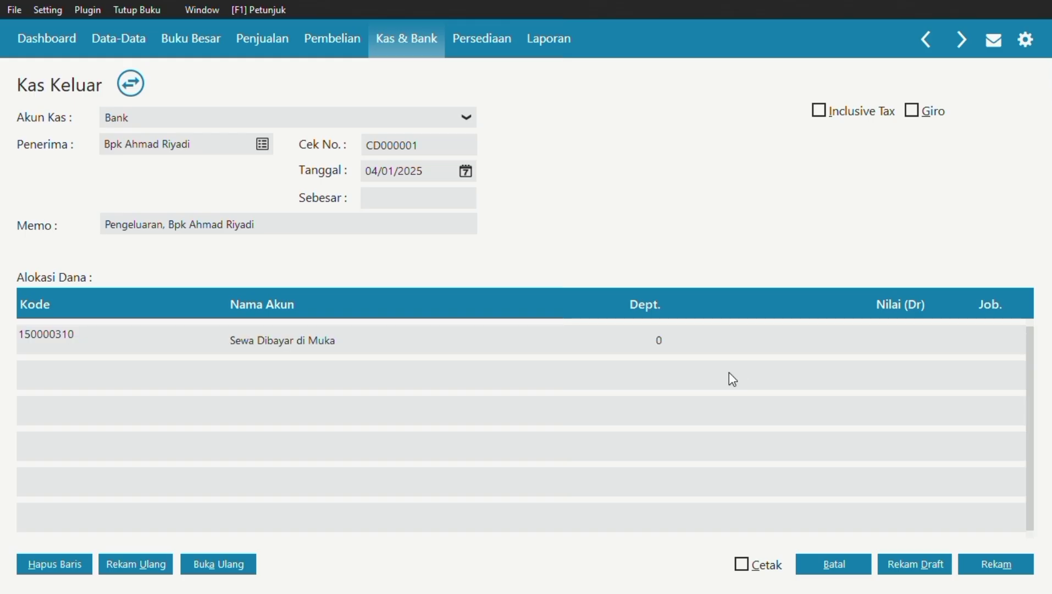
# Open a note on the Sewa Dibayar di Muka line and type 'SEWA RUKO UNTUK MASA 4 JANUARY 2025'.
pyautogui.click(312, 336)
pyautogui.rightClick(312, 336)
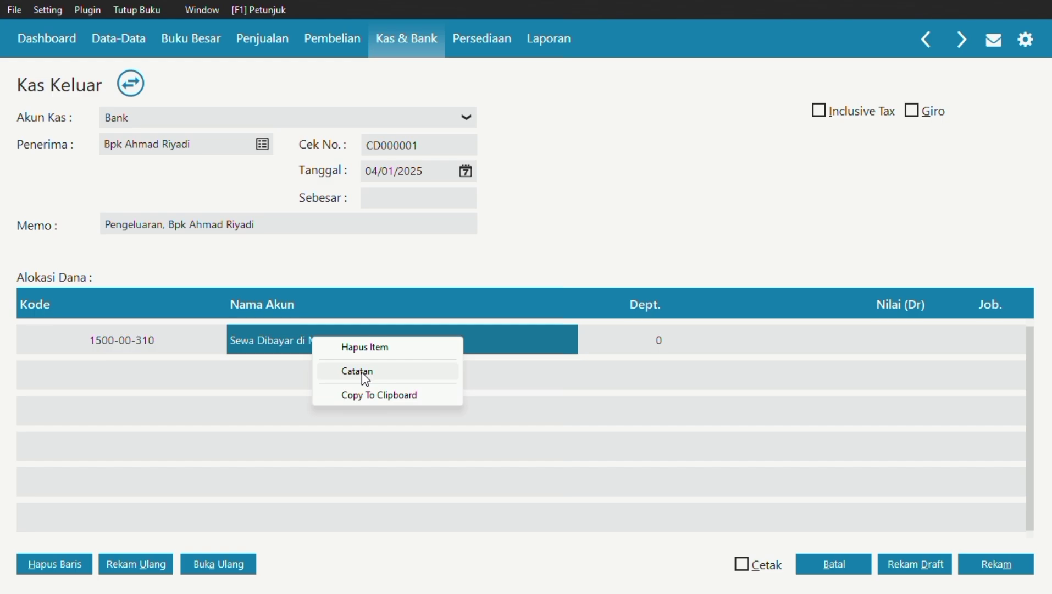
pyautogui.click(363, 370)
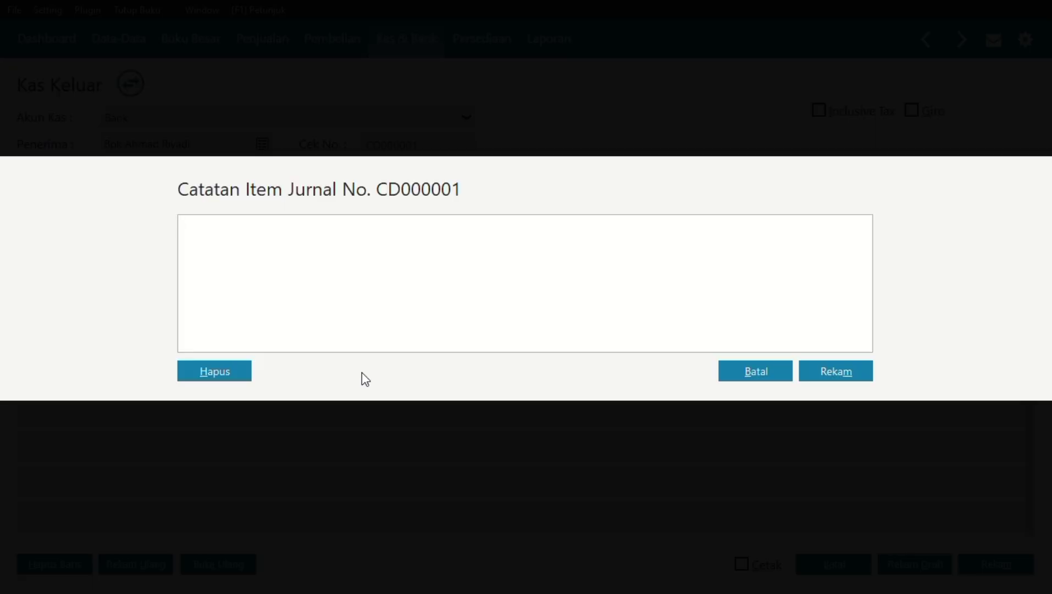
pyautogui.write('S')
pyautogui.press('capslock')
pyautogui.write('EWA RUKO UNTUK')
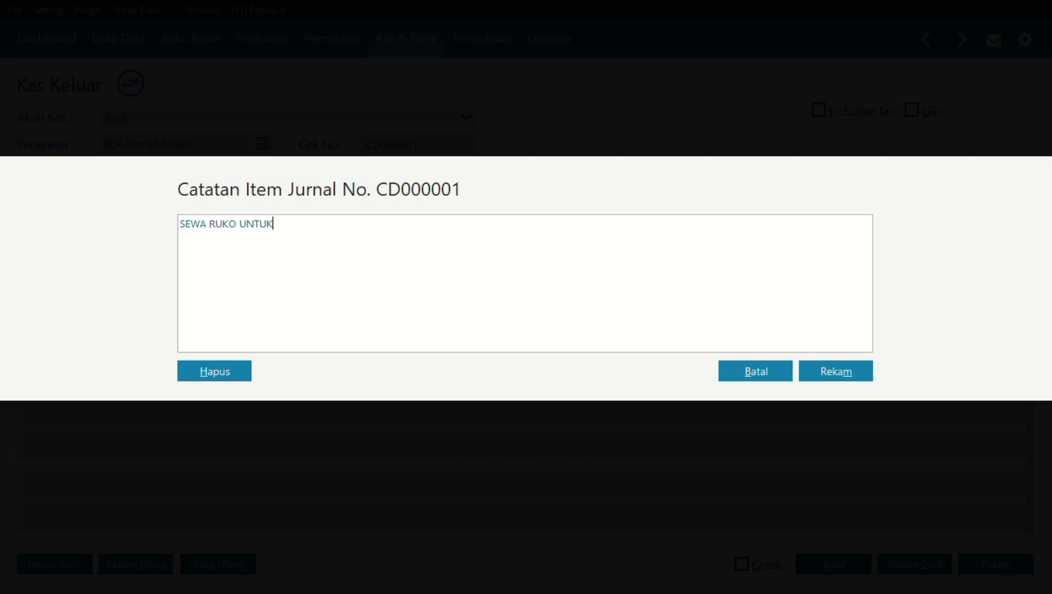
pyautogui.write(' MASA 4 JANUARY 2')
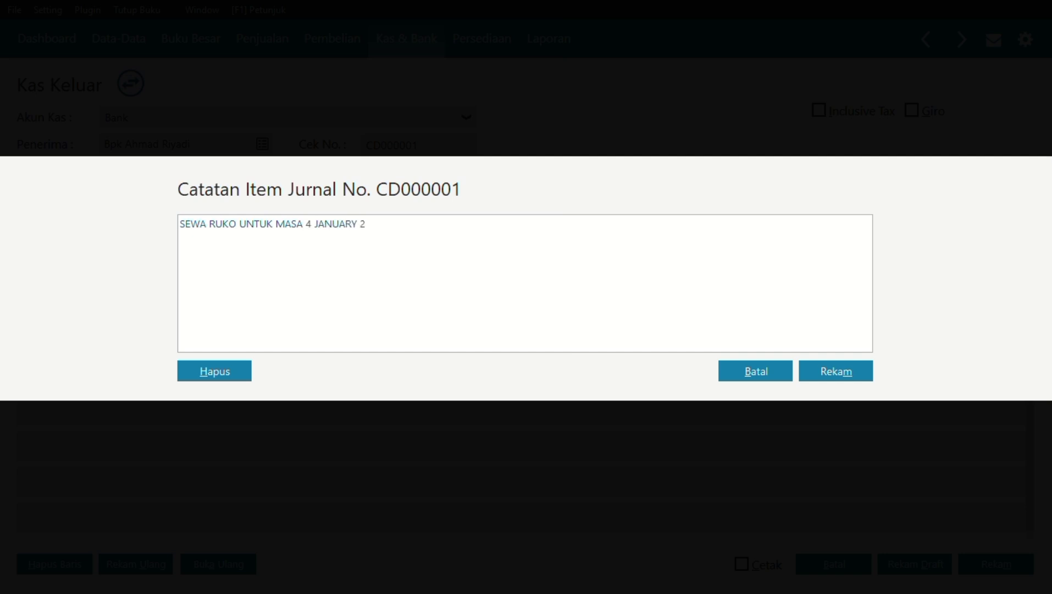
pyautogui.write('025')
# Correct the start day to 5, append 's/d 31 DESEMBER 2025', and save the note.
pyautogui.press('Left')
pyautogui.press('Left')
pyautogui.press('Left')
pyautogui.press('Left')
pyautogui.press('Left')
pyautogui.press('Left')
pyautogui.press('Left')
pyautogui.press('Left')
pyautogui.press('Left')
pyautogui.press('Left')
pyautogui.press('Left')
pyautogui.press('Left')
pyautogui.press('Left')
pyautogui.press('BackSpace')
pyautogui.write('5')
pyautogui.click(408, 225)
pyautogui.press('capslock')
pyautogui.write('s/d')
pyautogui.press('capslock')
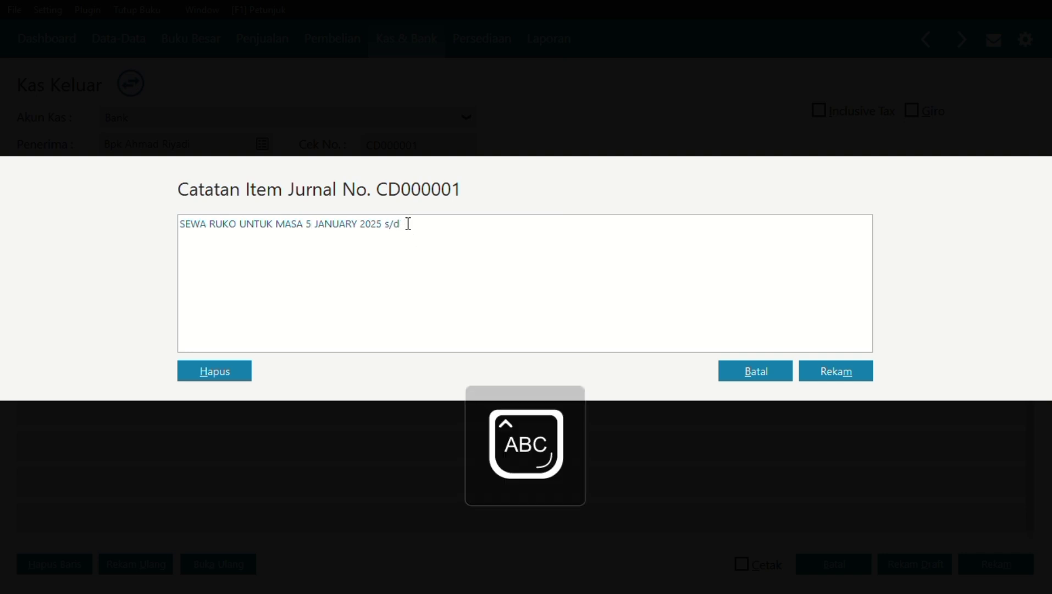
pyautogui.write('31 DESE')
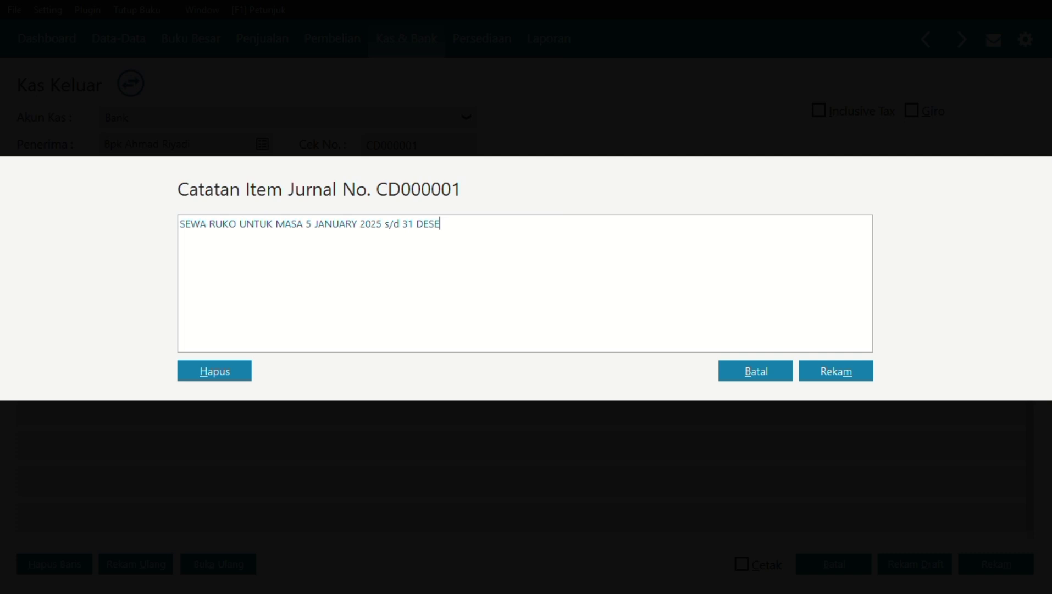
pyautogui.write('MBER 2025')
pyautogui.click(826, 368)
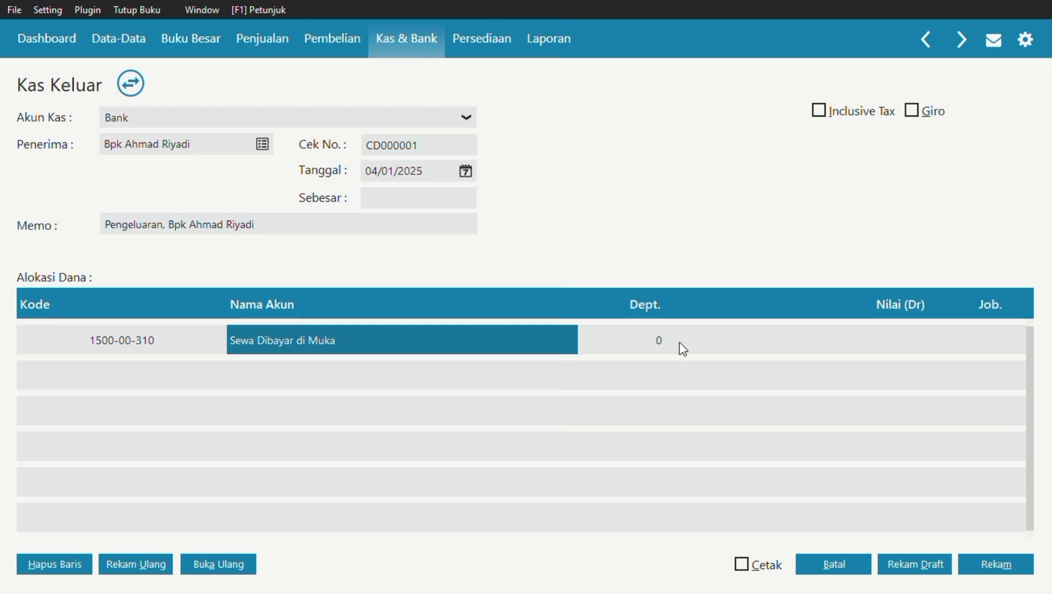
# Enter 9,600,000 as the prepaid rent line's debit and record the Kas Keluar payment.
pyautogui.click(812, 333)
pyautogui.click(899, 326)
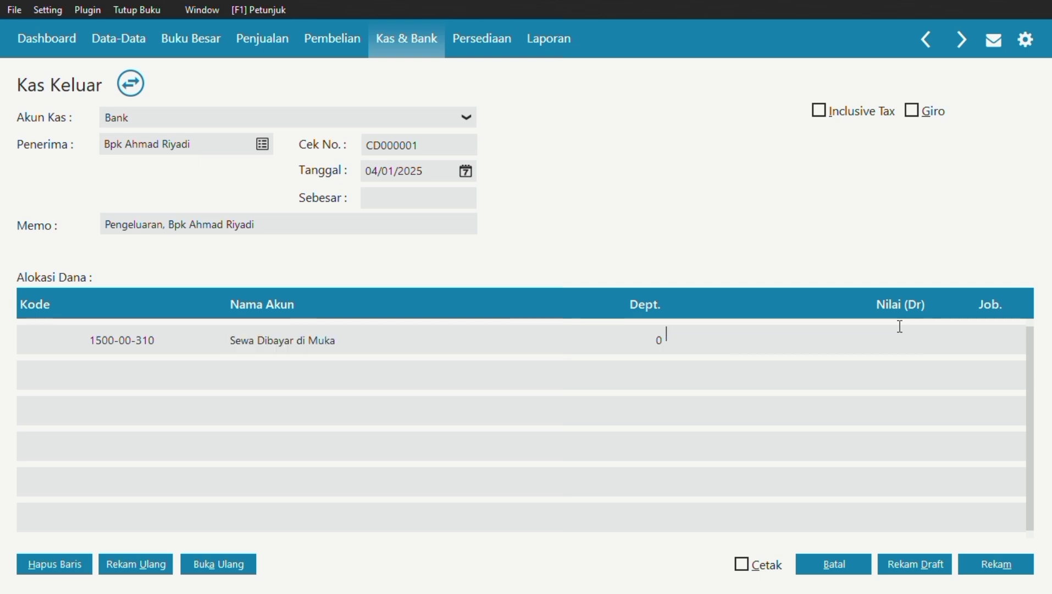
pyautogui.write('96000000')
pyautogui.press('BackSpace')
pyautogui.click(623, 383)
pyautogui.write('9600000')
pyautogui.click(1006, 562)
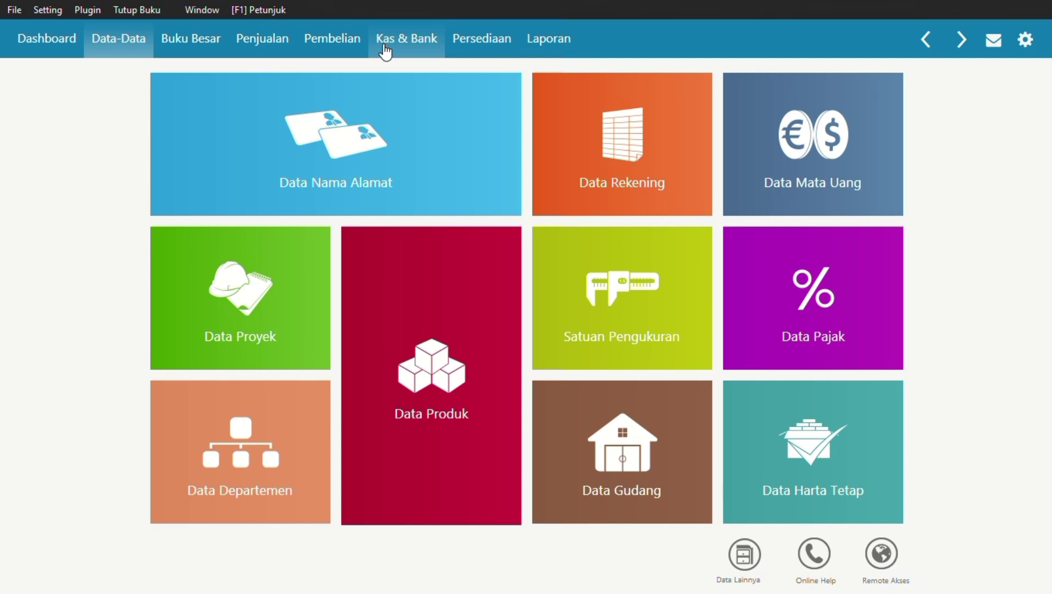
# Start a new goods receipt purchase with Citra Komputer as the supplier.
pyautogui.click(385, 45)
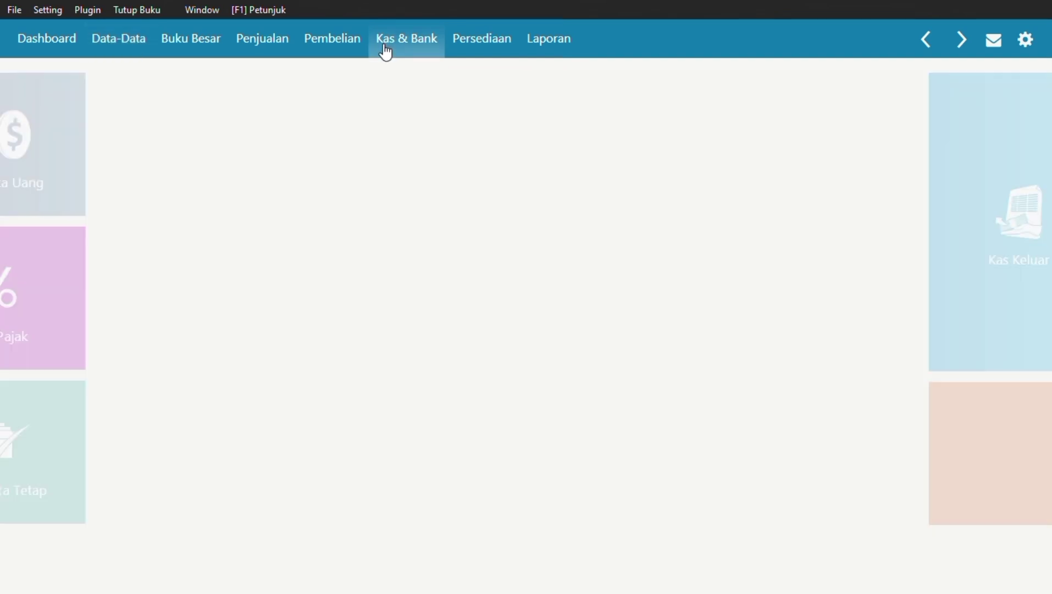
pyautogui.moveTo(433, 193)
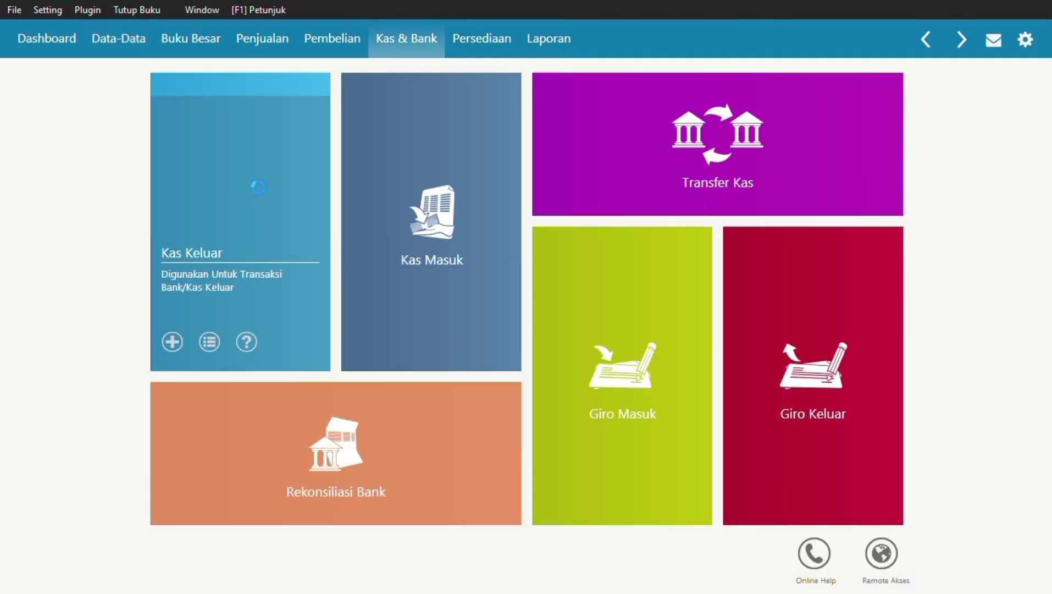
pyautogui.click(259, 188)
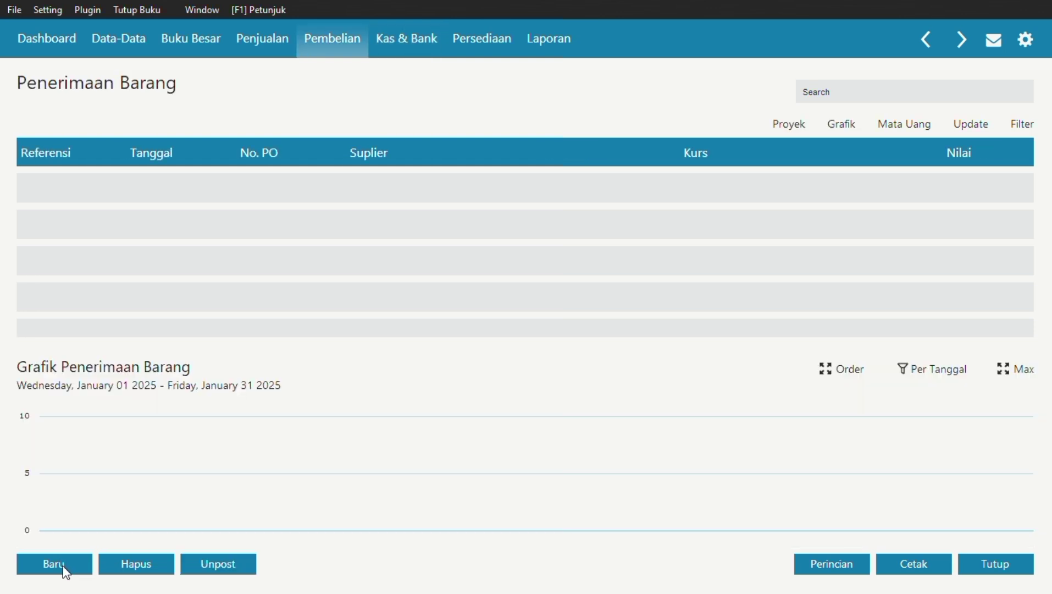
pyautogui.click(64, 566)
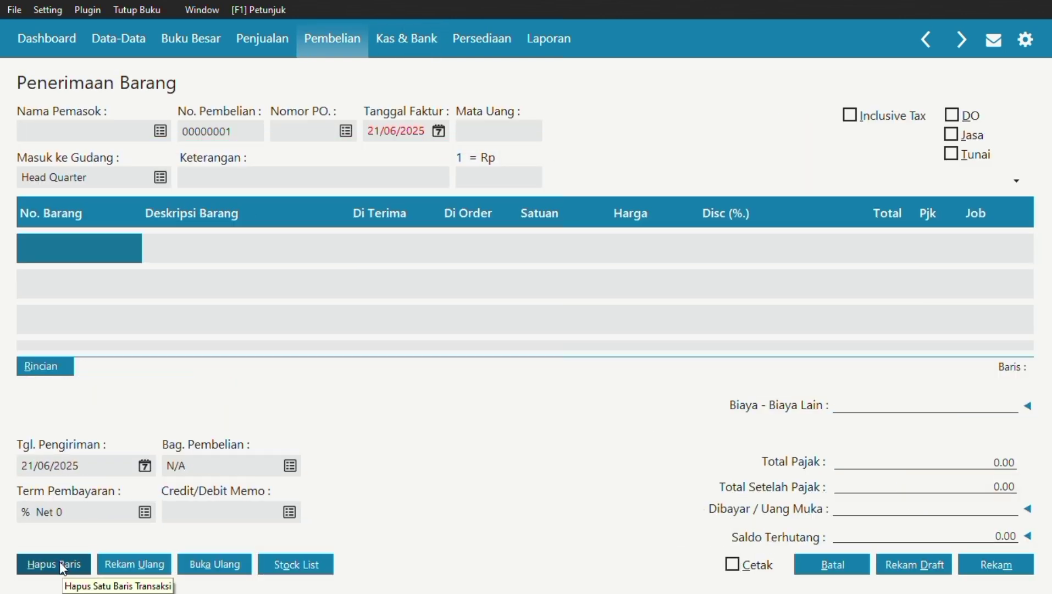
pyautogui.click(160, 132)
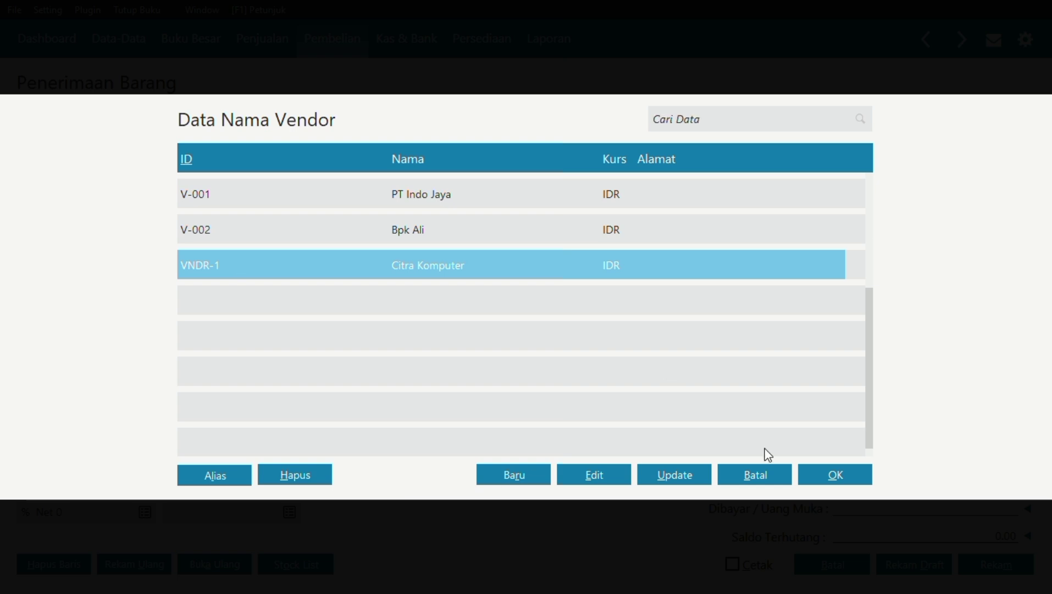
pyautogui.click(819, 474)
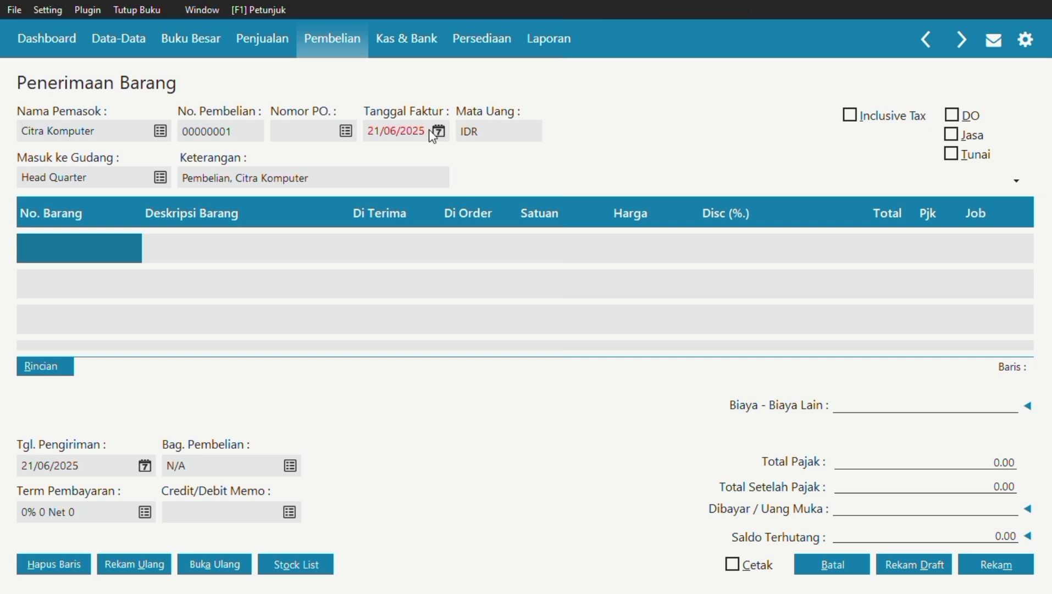
# Set the invoice date to 05/01/2025 using the calendar.
pyautogui.click(443, 133)
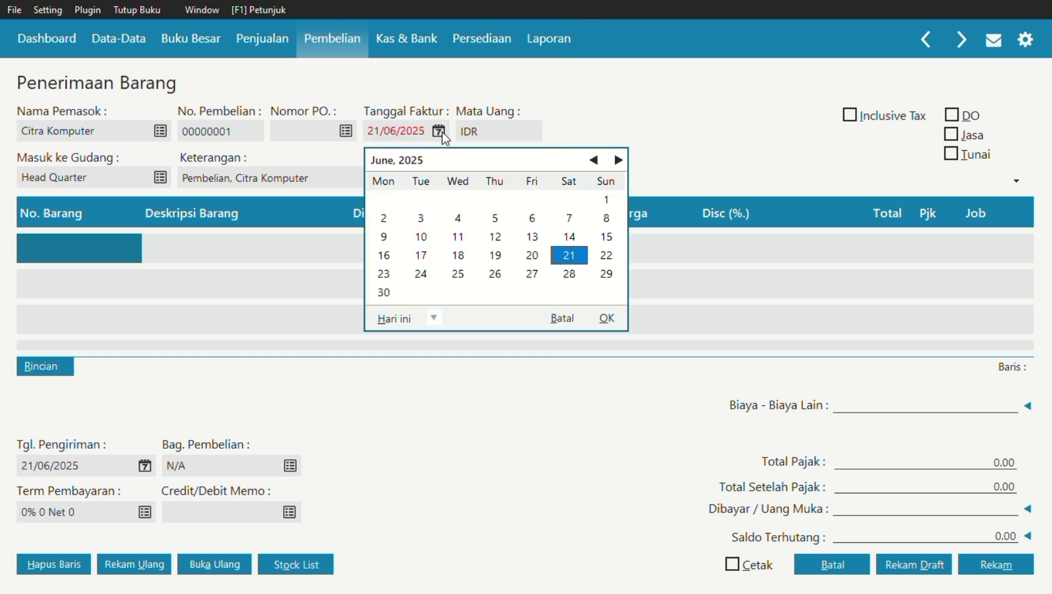
pyautogui.click(594, 160)
pyautogui.click(594, 160)
pyautogui.click(594, 160)
pyautogui.click(594, 160)
pyautogui.click(594, 160)
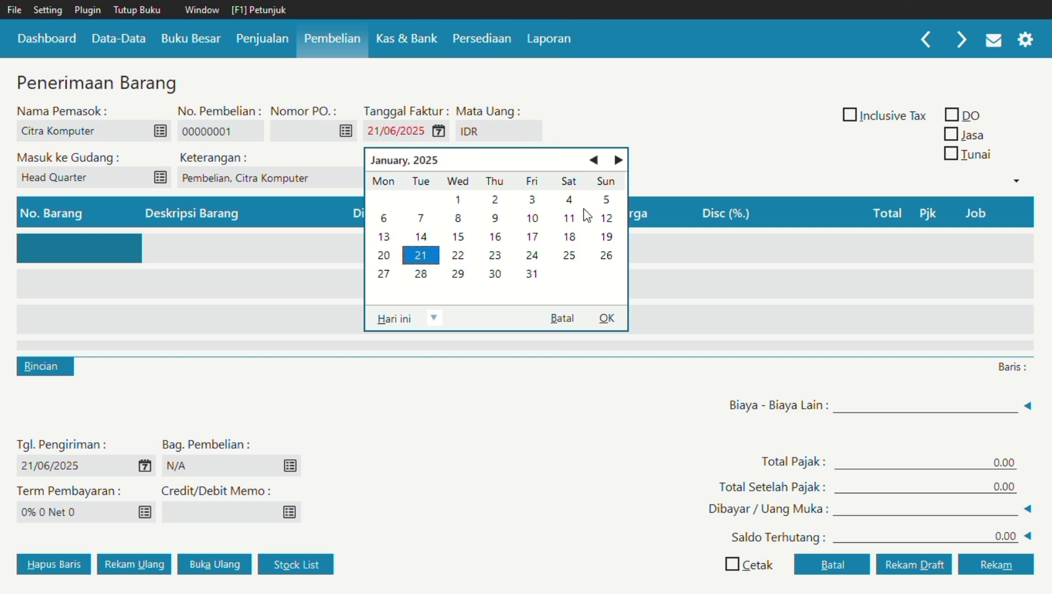
pyautogui.click(607, 199)
pyautogui.click(606, 318)
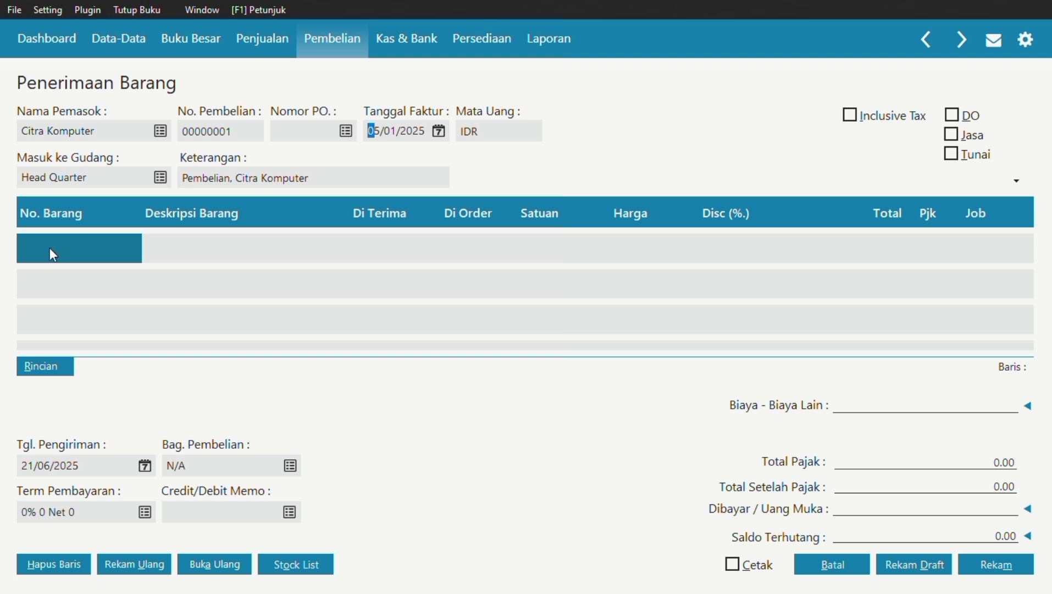
# Add a CPU Komputer line on the Peralatan account 1700-00-030.
pyautogui.hotkey('alt', 'j')
pyautogui.write('CP')
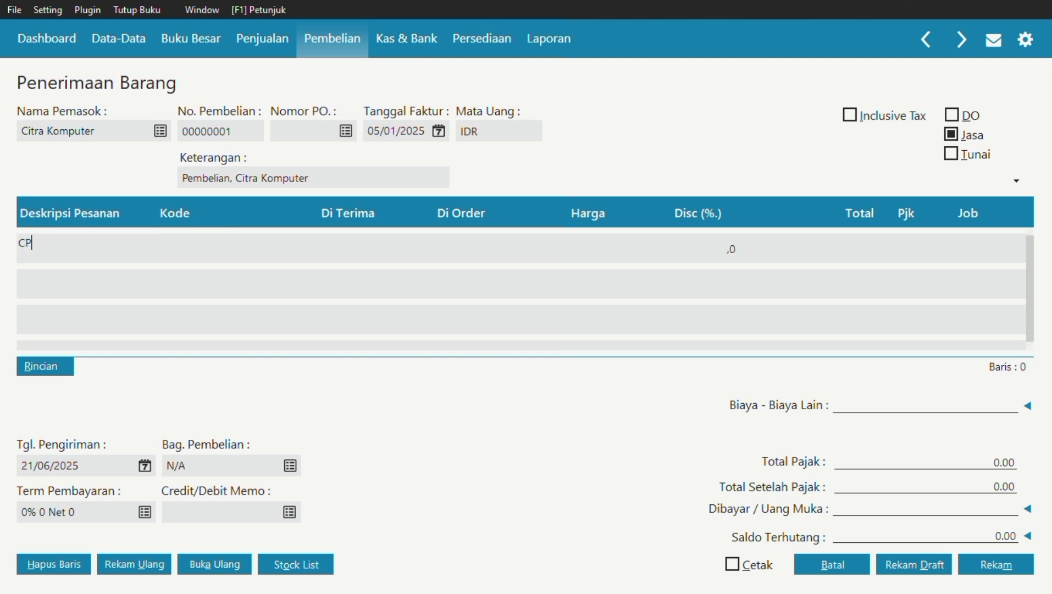
pyautogui.write('U Komputer')
pyautogui.doubleClick(209, 244)
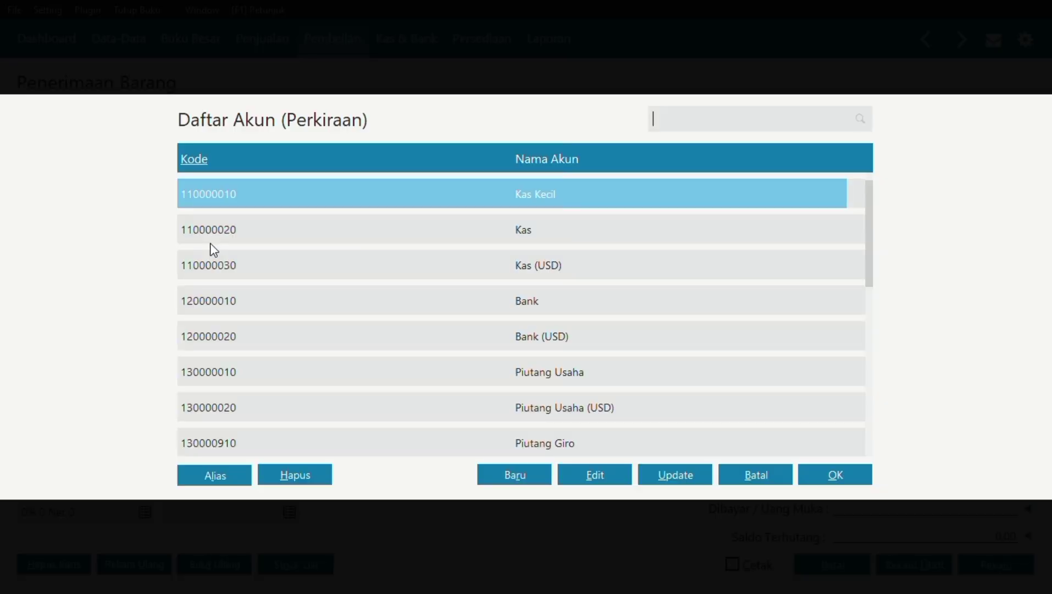
pyautogui.click(212, 244)
pyautogui.press('Down')
pyautogui.press('Down')
pyautogui.press('Down')
pyautogui.press('Down')
pyautogui.press('Down')
pyautogui.press('Down')
pyautogui.press('Down')
pyautogui.press('Down')
pyautogui.press('Down')
pyautogui.press('Down')
pyautogui.press('Down')
pyautogui.press('Down')
pyautogui.press('Down')
pyautogui.press('Down')
pyautogui.press('Down')
pyautogui.press('Down')
pyautogui.press('Down')
pyautogui.press('Down')
pyautogui.press('Down')
pyautogui.press('Down')
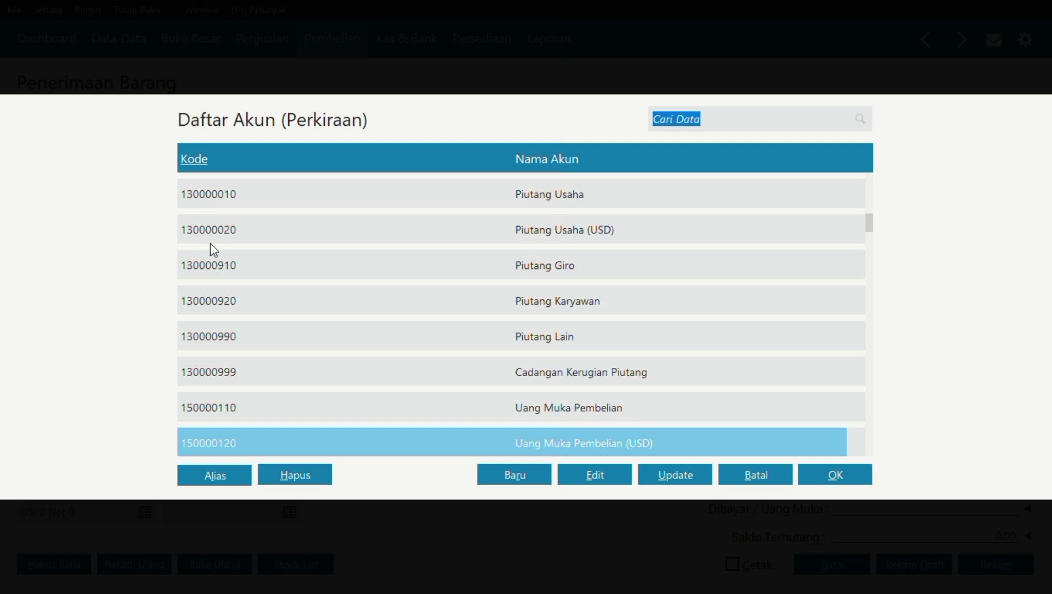
pyautogui.press('Down')
pyautogui.press('Down')
pyautogui.press('Down')
pyautogui.press('Down')
pyautogui.press('Down')
pyautogui.press('Down')
pyautogui.press('Down')
pyautogui.press('Down')
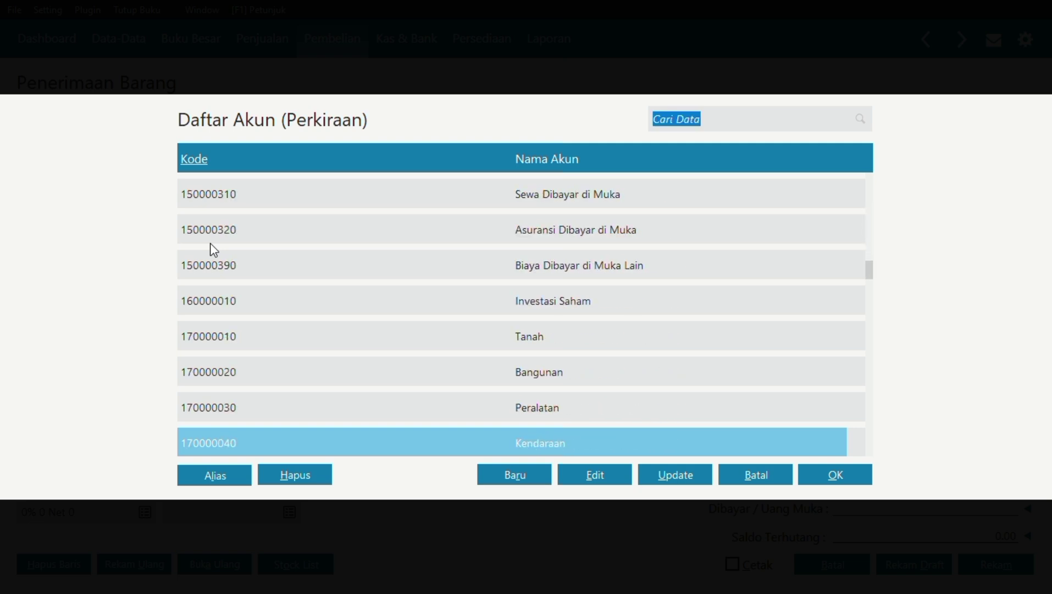
pyautogui.click(383, 411)
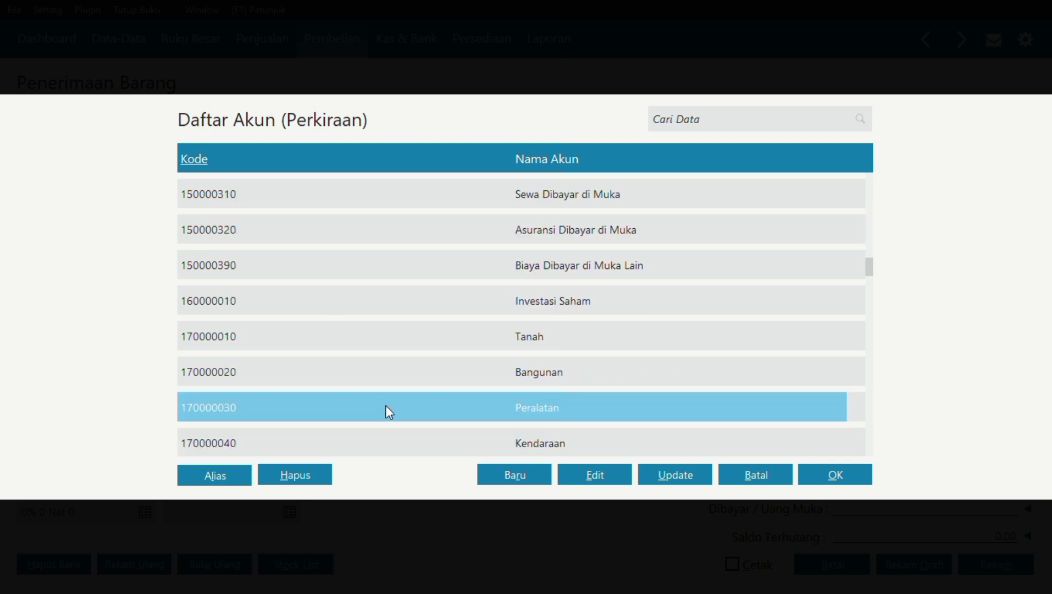
pyautogui.click(809, 473)
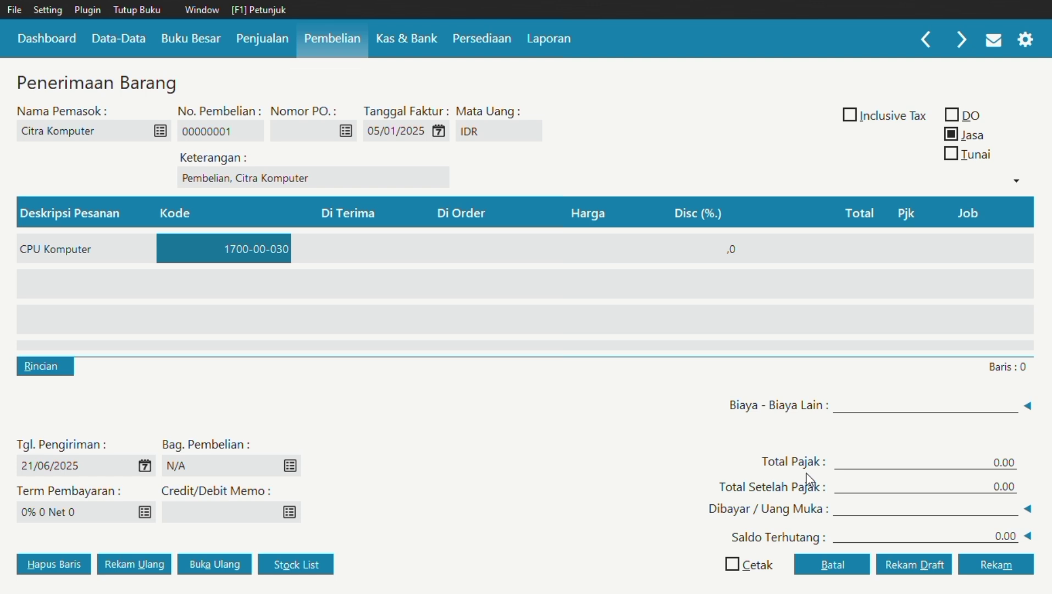
# Give the CPU line quantity 1, price 2.000.000.000 and VAT tax.
pyautogui.click(358, 255)
pyautogui.click(359, 251)
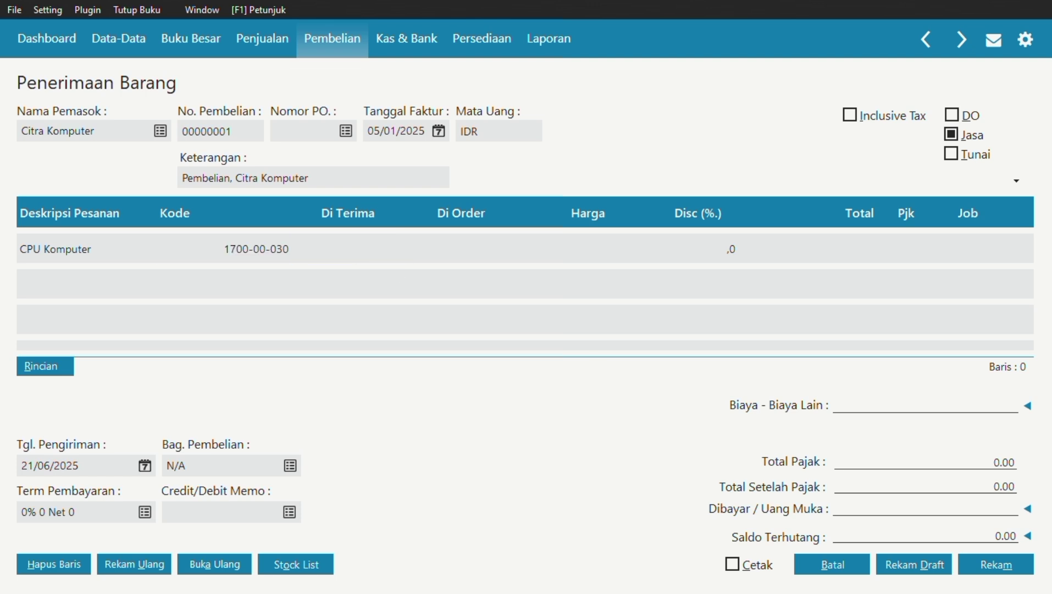
pyautogui.write('1')
pyautogui.click(584, 252)
pyautogui.click(581, 246)
pyautogui.write('000000')
pyautogui.click(469, 249)
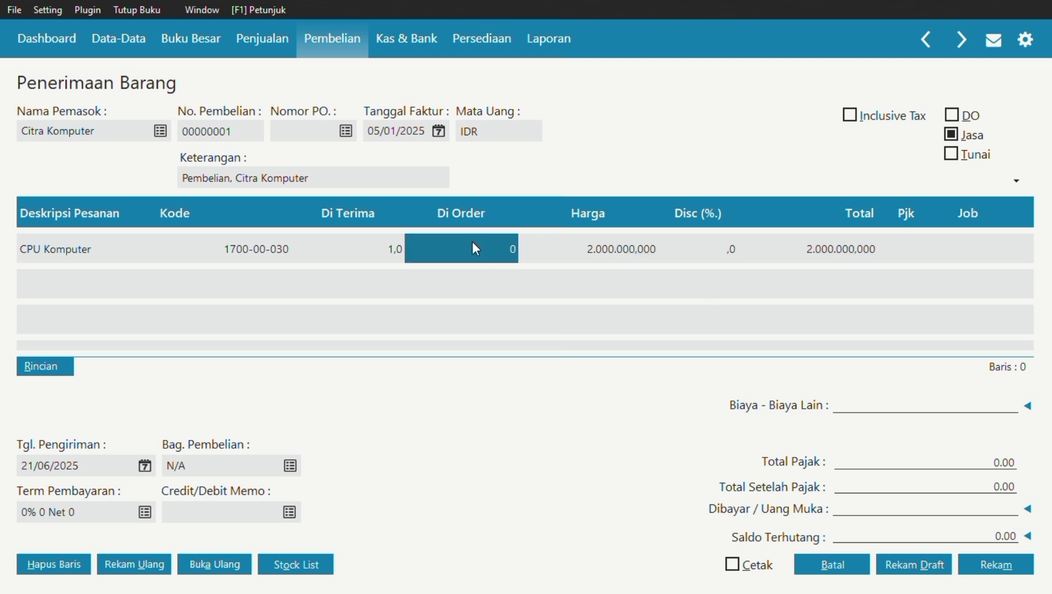
pyautogui.click(882, 252)
pyautogui.click(49, 279)
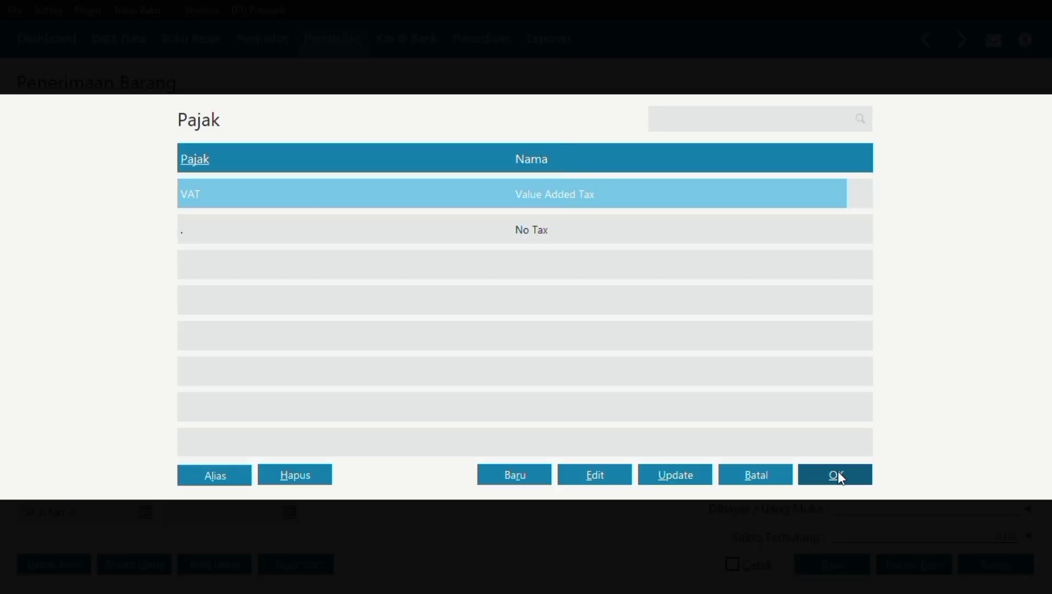
pyautogui.click(772, 473)
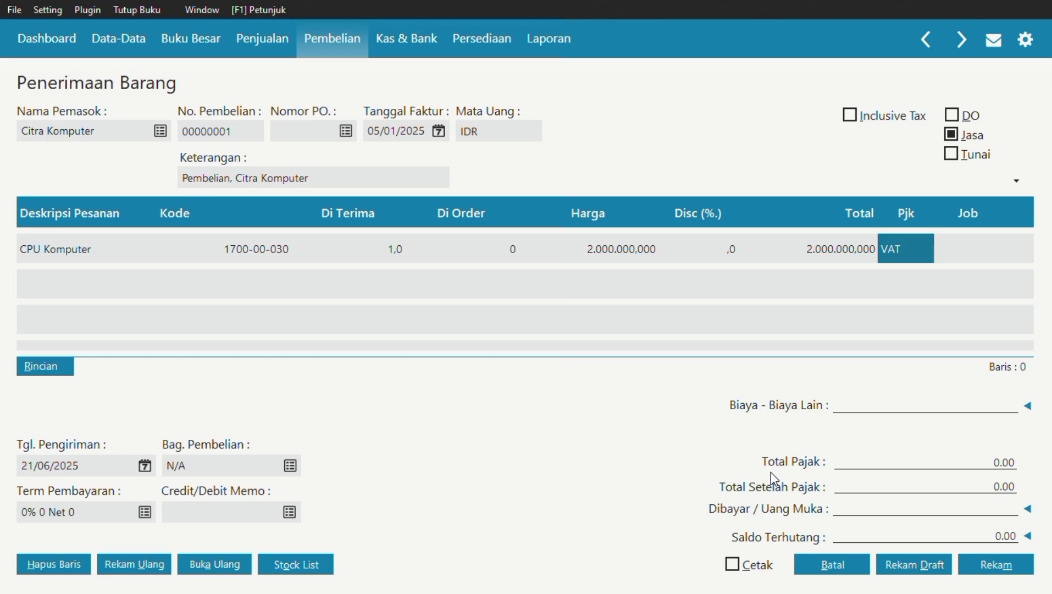
# Add a second line 'Monitor' on the Peralatan account 1700-00-030.
pyautogui.click(46, 283)
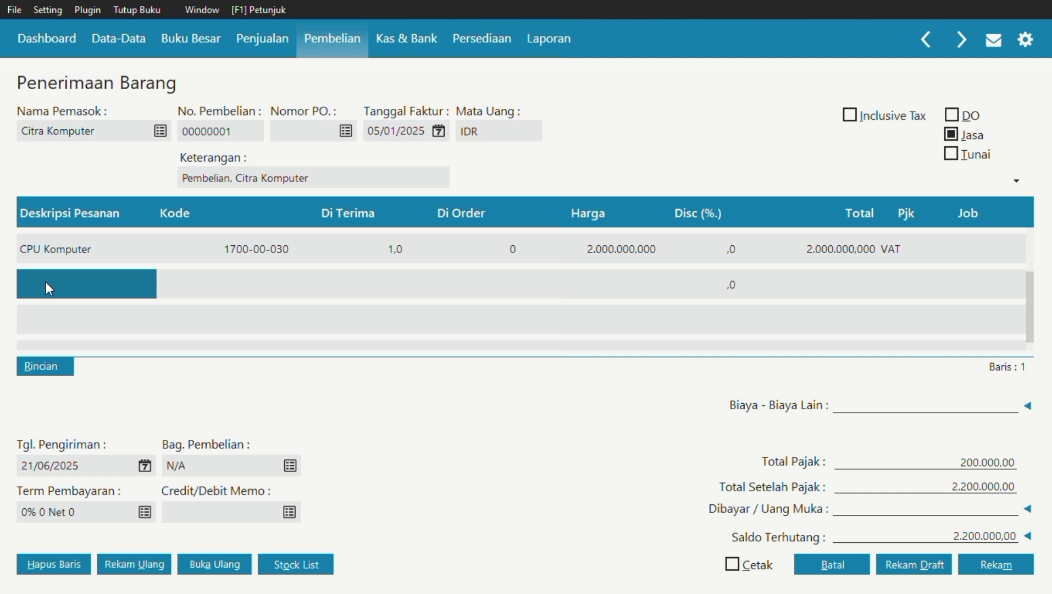
pyautogui.click(46, 281)
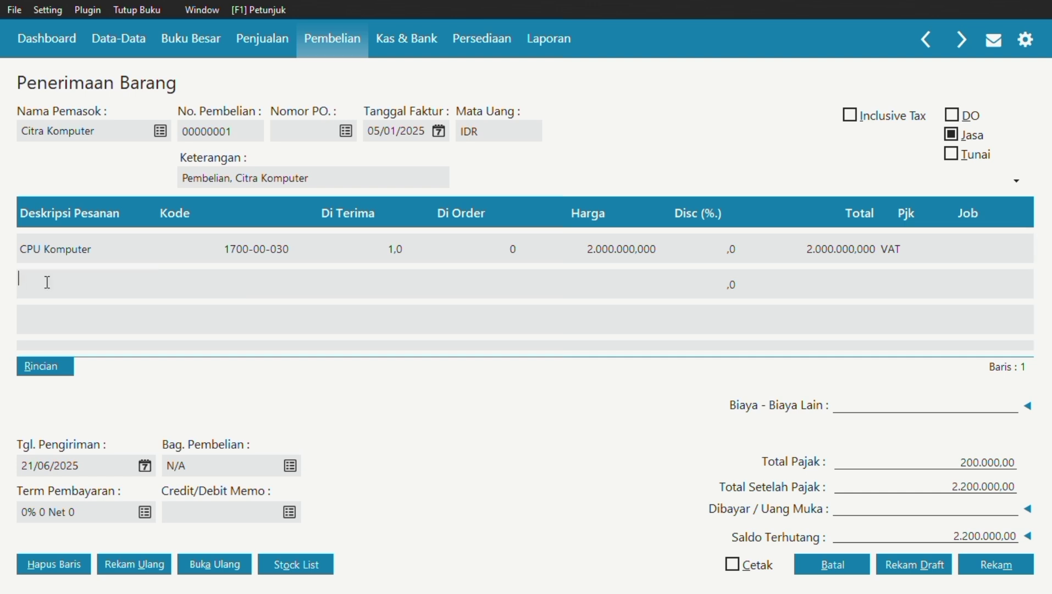
pyautogui.write('Monitor')
pyautogui.press('Tab')
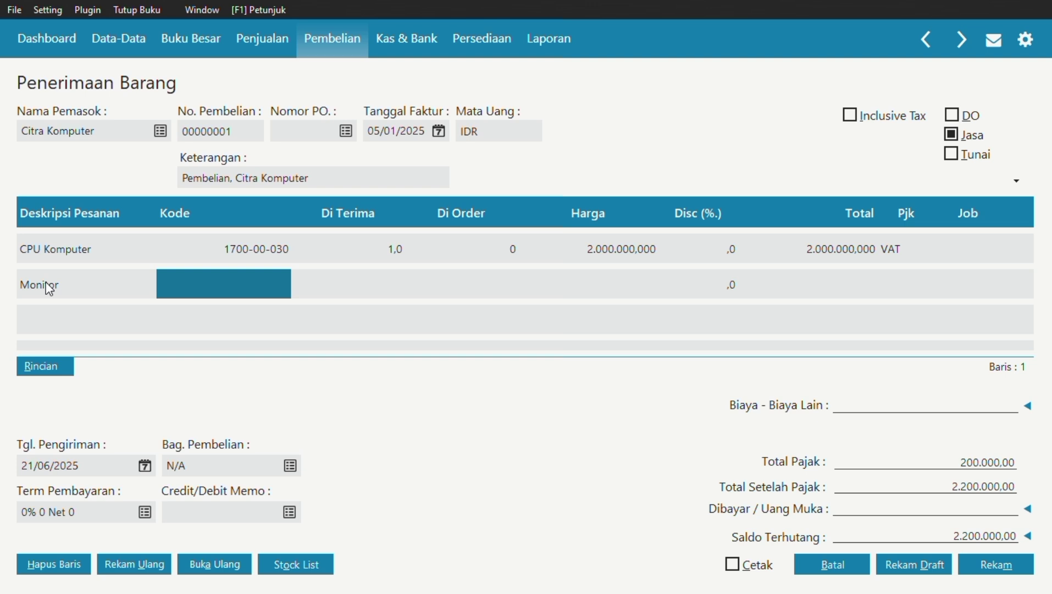
pyautogui.click(241, 282)
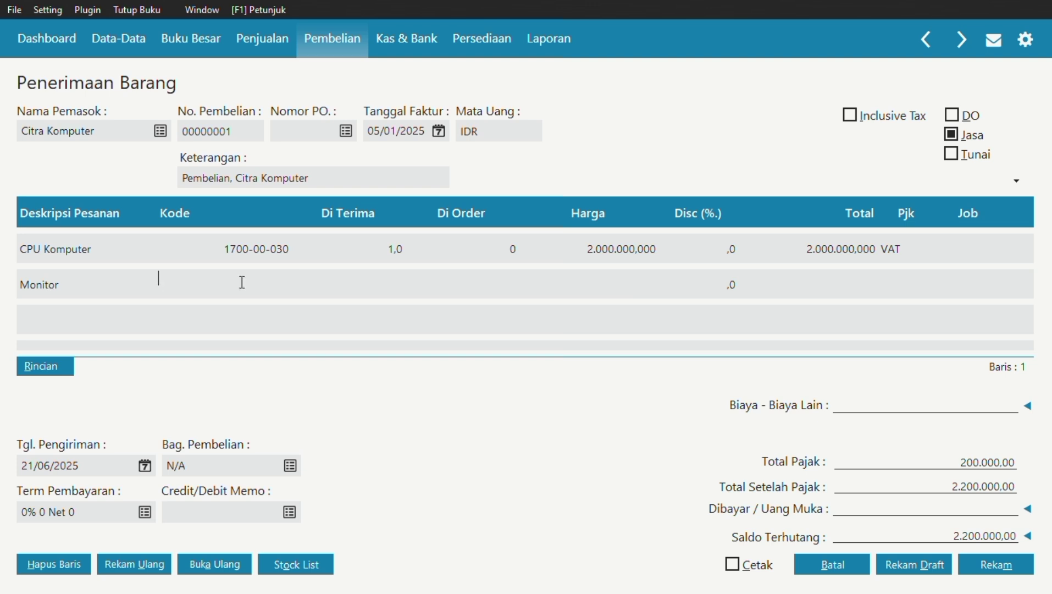
pyautogui.doubleClick(242, 282)
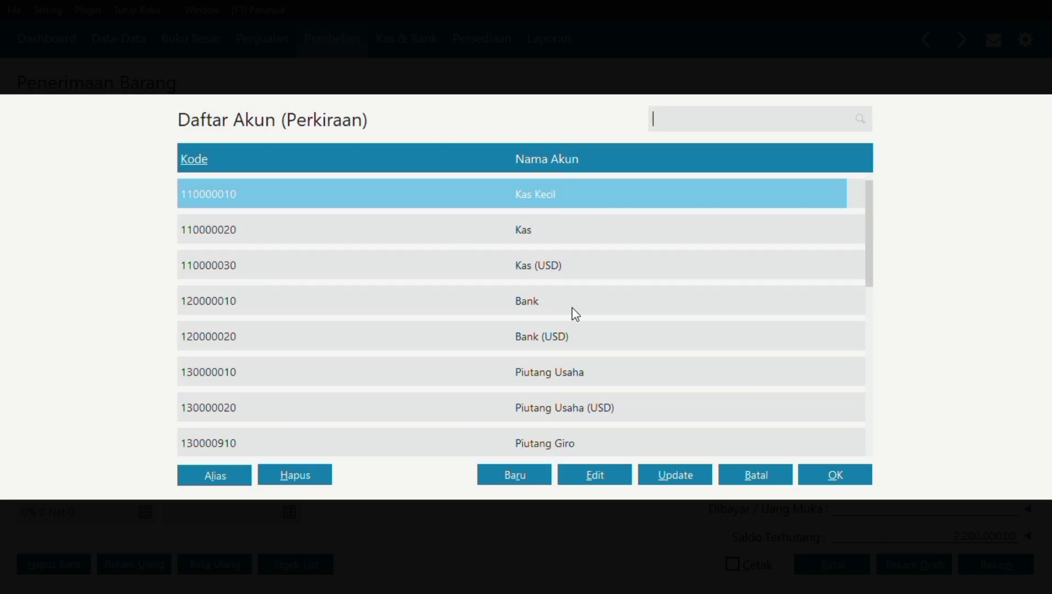
pyautogui.click(776, 480)
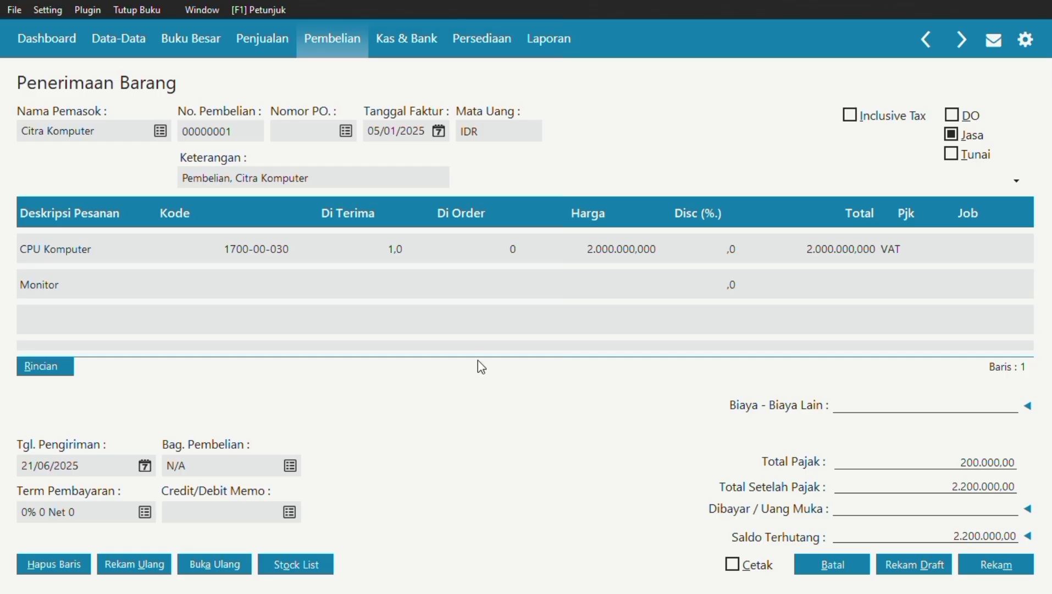
pyautogui.doubleClick(266, 284)
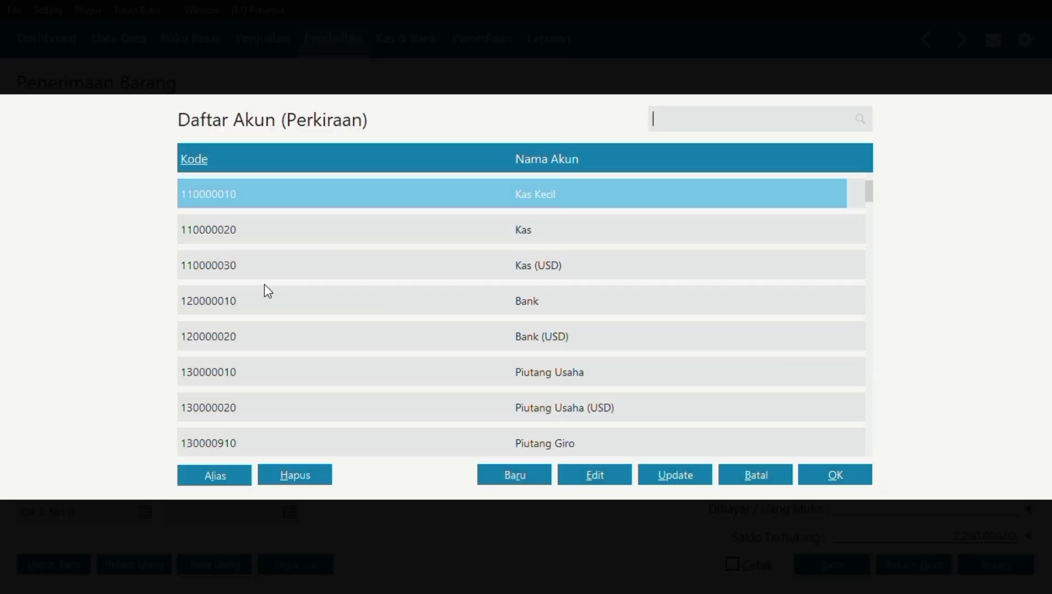
pyautogui.press('Down')
pyautogui.press('Down')
pyautogui.press('Down')
pyautogui.press('Down')
pyautogui.press('Down')
pyautogui.press('Down')
pyautogui.press('Down')
pyautogui.press('Down')
pyautogui.press('Down')
pyautogui.press('Down')
pyautogui.press('Down')
pyautogui.press('Down')
pyautogui.press('Down')
pyautogui.press('Down')
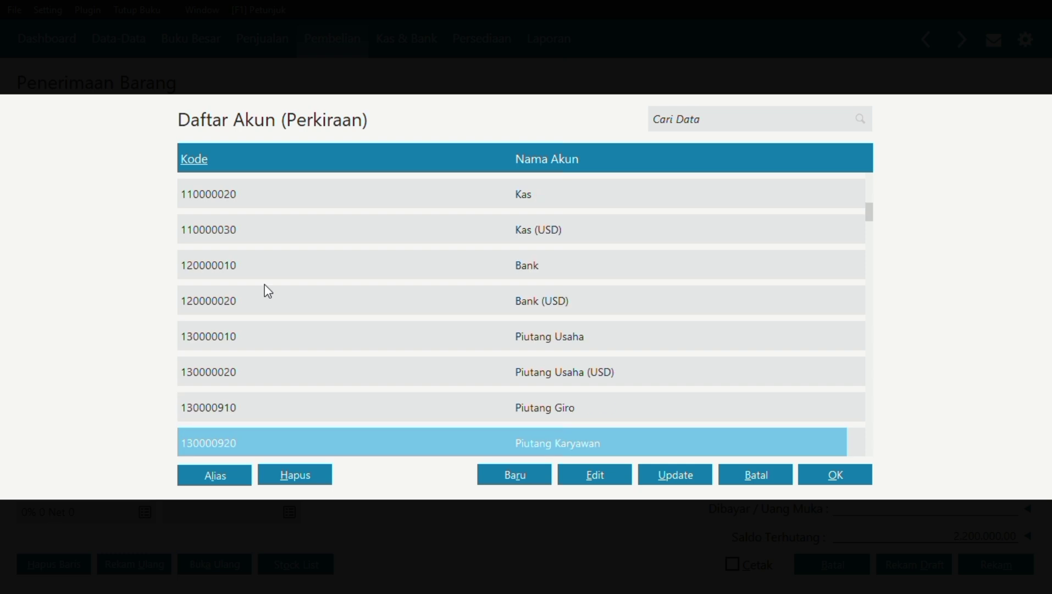
pyautogui.press('Down')
pyautogui.press('Down')
pyautogui.press('Down')
pyautogui.press('Down')
pyautogui.press('Down')
pyautogui.press('Down')
pyautogui.press('Down')
pyautogui.press('Down')
pyautogui.press('Down')
pyautogui.press('Down')
pyautogui.press('Down')
pyautogui.press('Down')
pyautogui.press('Down')
pyautogui.press('Down')
pyautogui.press('Down')
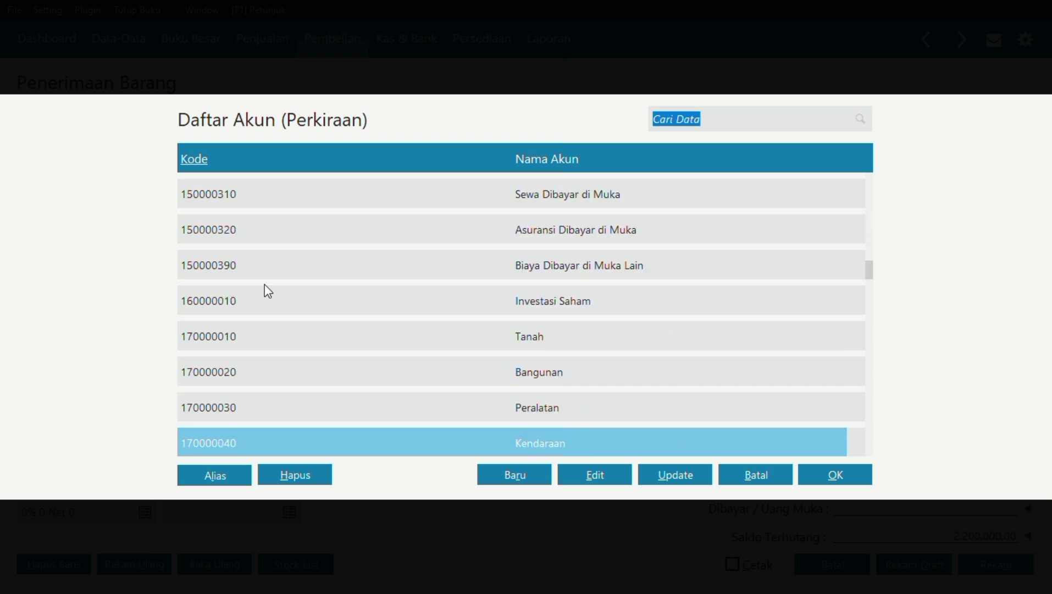
pyautogui.click(395, 400)
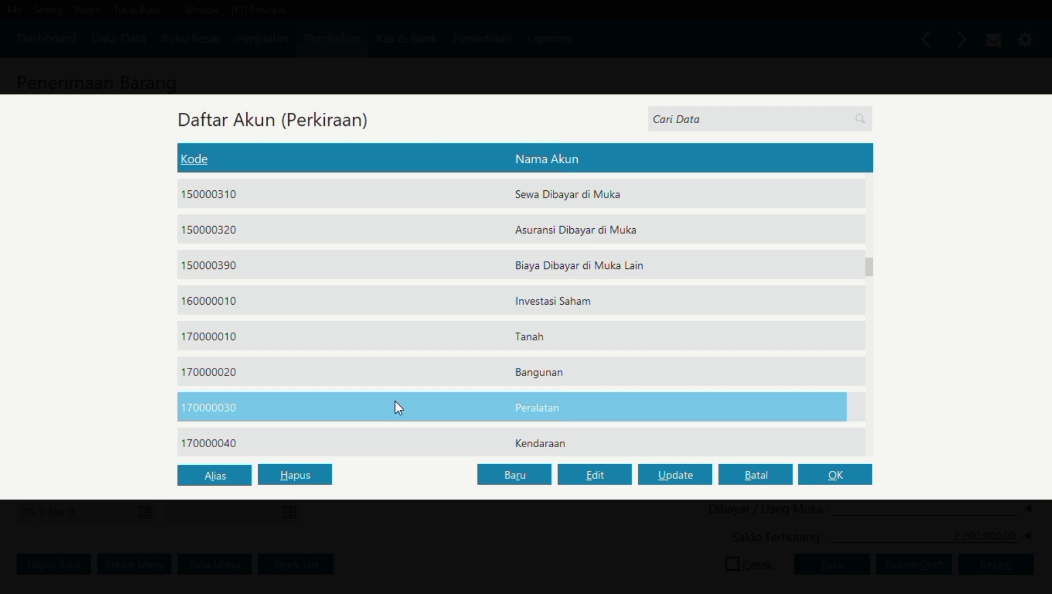
pyautogui.click(825, 479)
# Give the Monitor line quantity 1, price 1.200.000.000 and VAT tax.
pyautogui.click(383, 276)
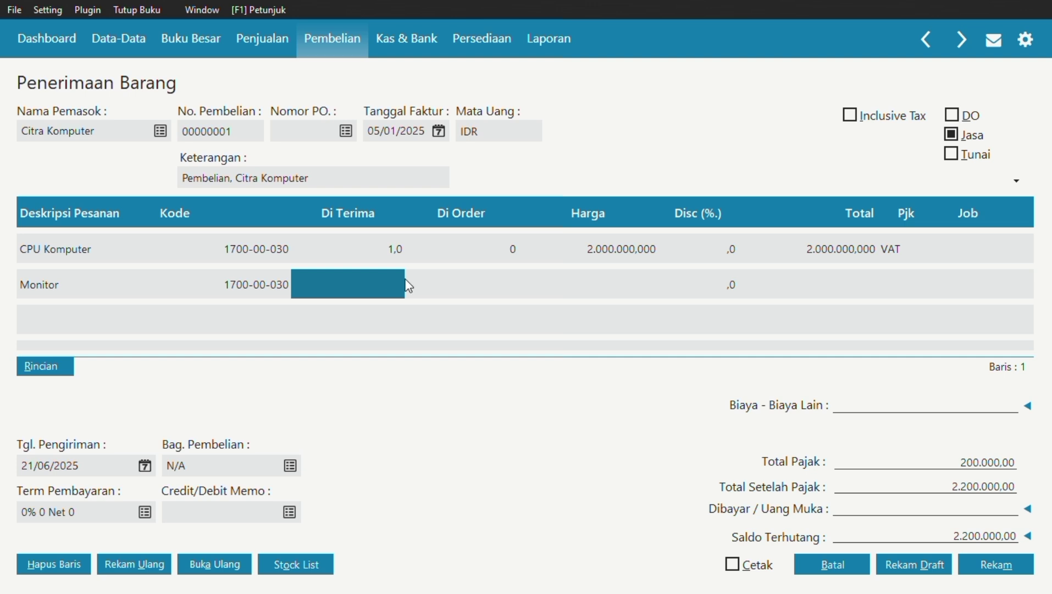
pyautogui.click(377, 283)
pyautogui.write('1')
pyautogui.press('Return')
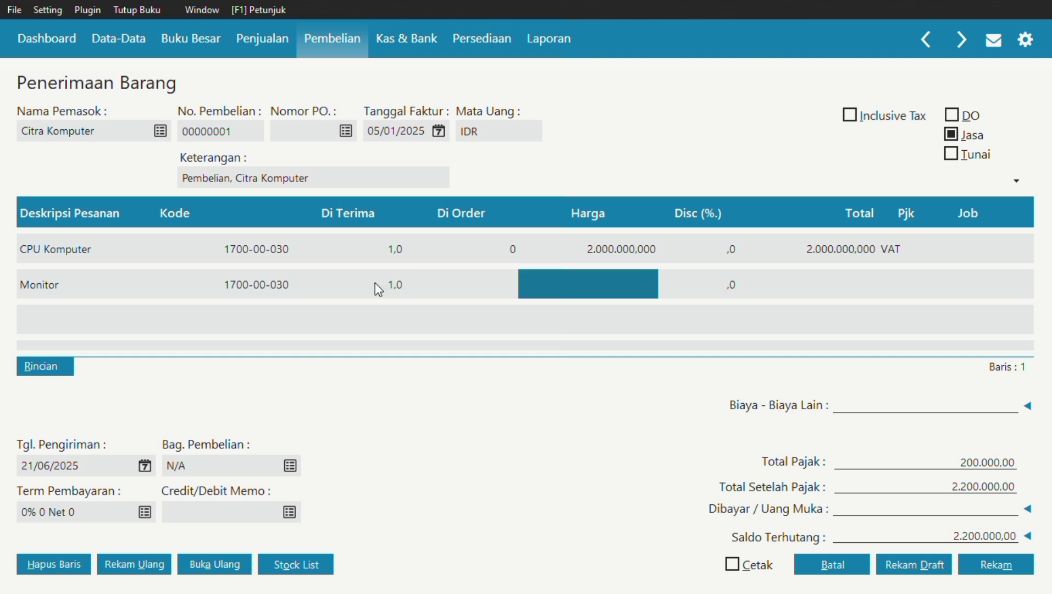
pyautogui.click(376, 284)
pyautogui.click(591, 282)
pyautogui.write('1200000')
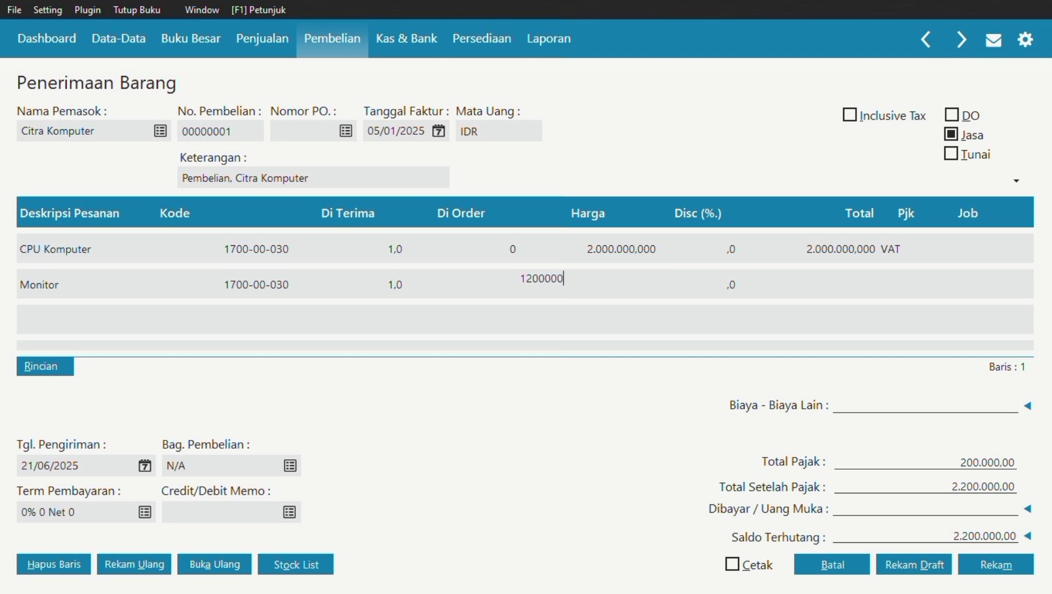
pyautogui.press('Return')
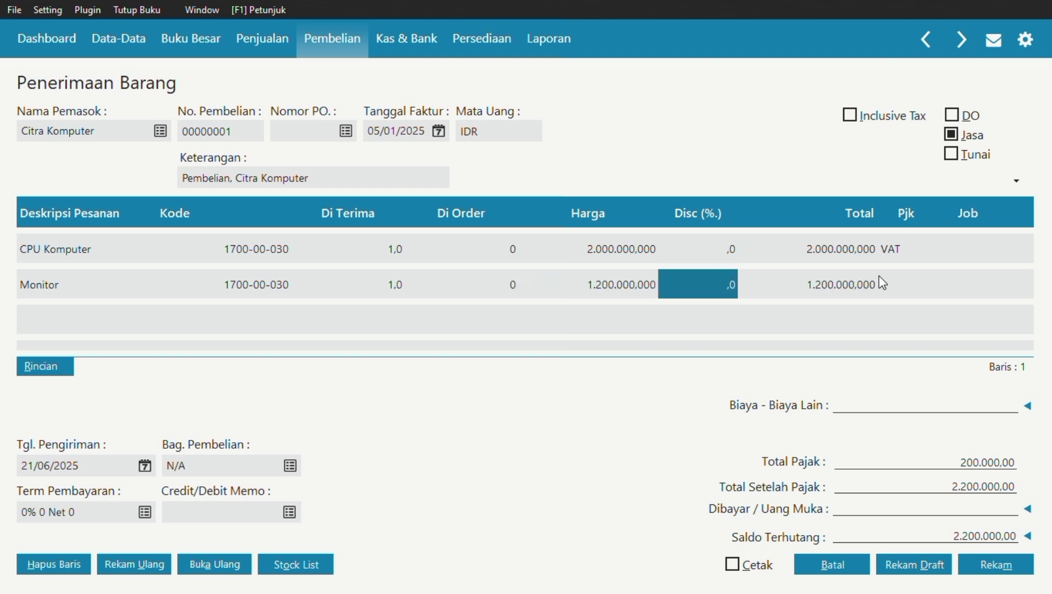
pyautogui.click(917, 291)
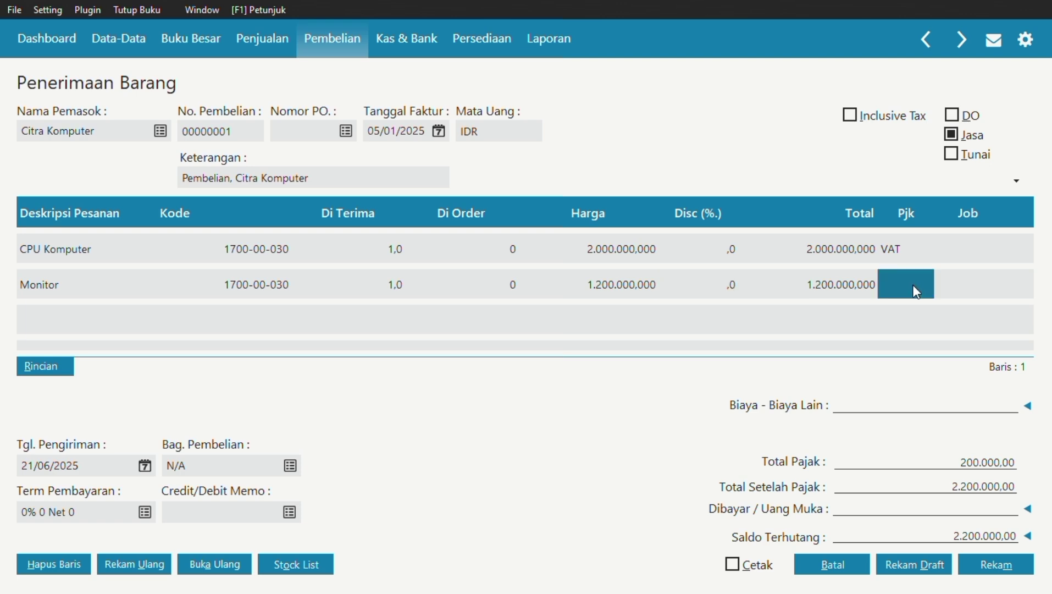
pyautogui.doubleClick(915, 286)
pyautogui.click(833, 474)
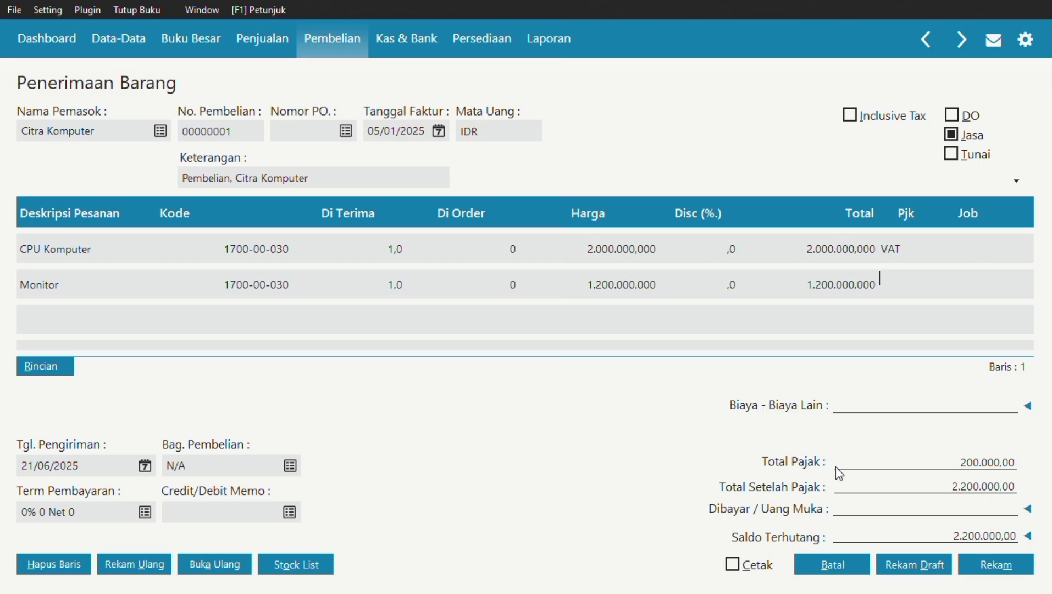
pyautogui.press('Tab')
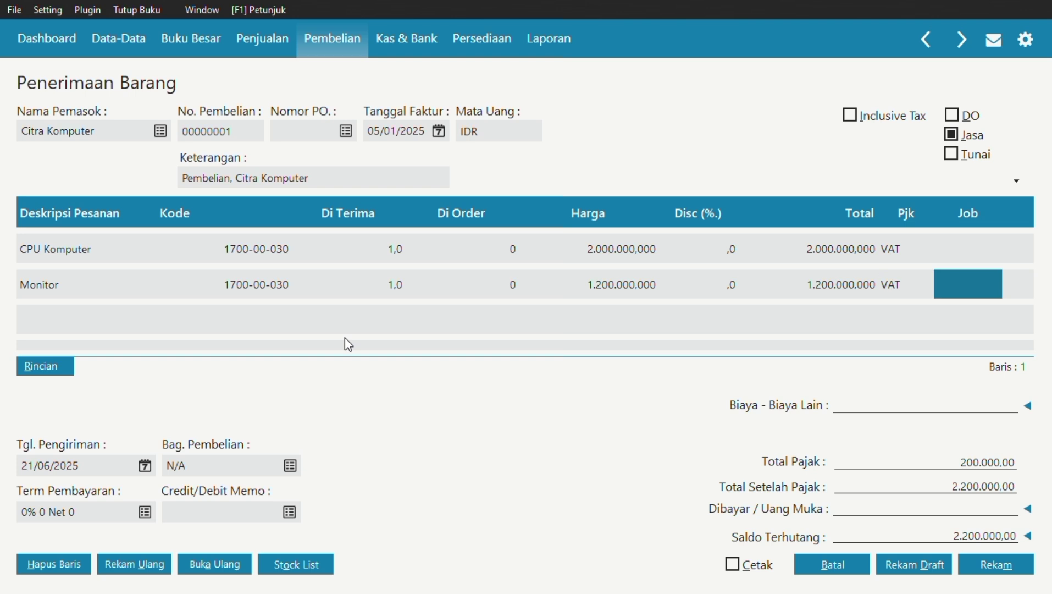
pyautogui.press('Tab')
# Add a third line 'Printer' on the Peralatan account 1700-00-030.
pyautogui.click(124, 312)
pyautogui.write('Printer')
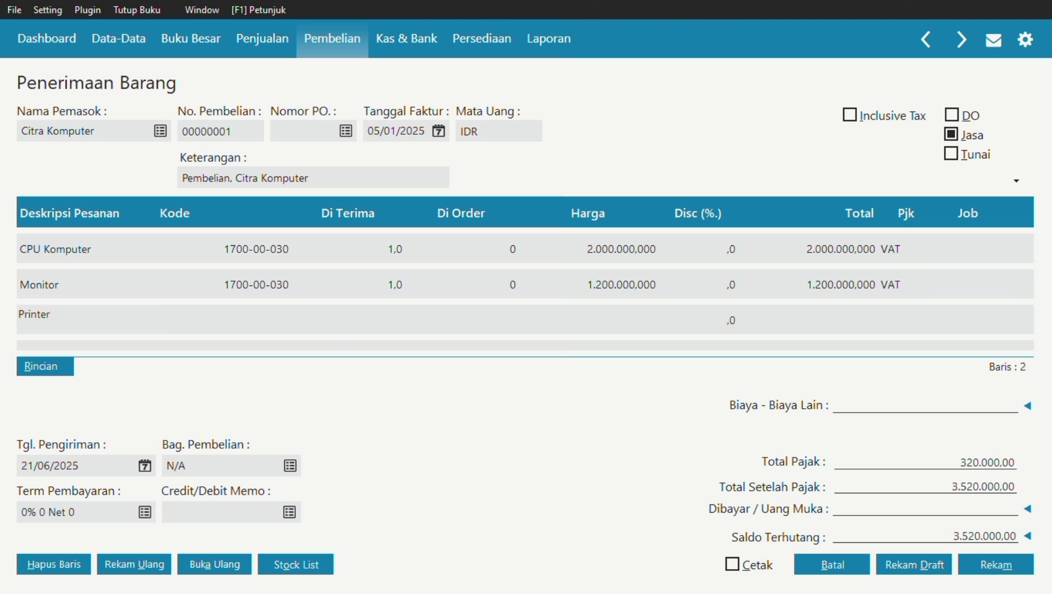
pyautogui.press('Tab')
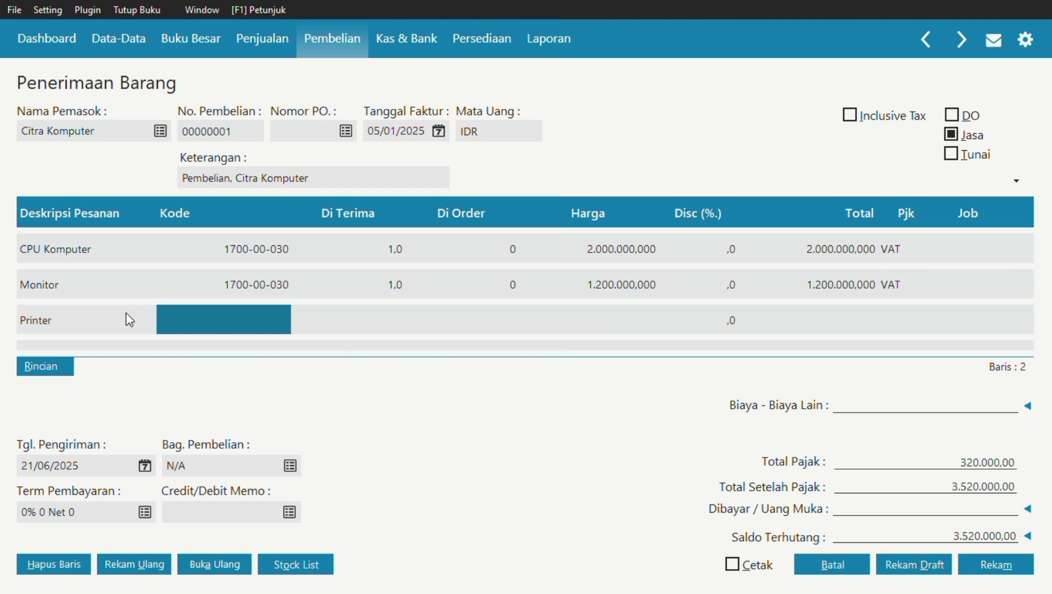
pyautogui.click(218, 329)
pyautogui.press('Down')
pyautogui.press('Down')
pyautogui.press('Down')
pyautogui.press('Down')
pyautogui.press('Down')
pyautogui.press('Down')
pyautogui.press('Down')
pyautogui.press('Down')
pyautogui.press('Down')
pyautogui.press('Down')
pyautogui.press('Down')
pyautogui.press('Down')
pyautogui.press('Down')
pyautogui.press('Down')
pyautogui.press('Down')
pyautogui.press('Down')
pyautogui.press('Down')
pyautogui.press('Down')
pyautogui.press('Down')
pyautogui.press('Down')
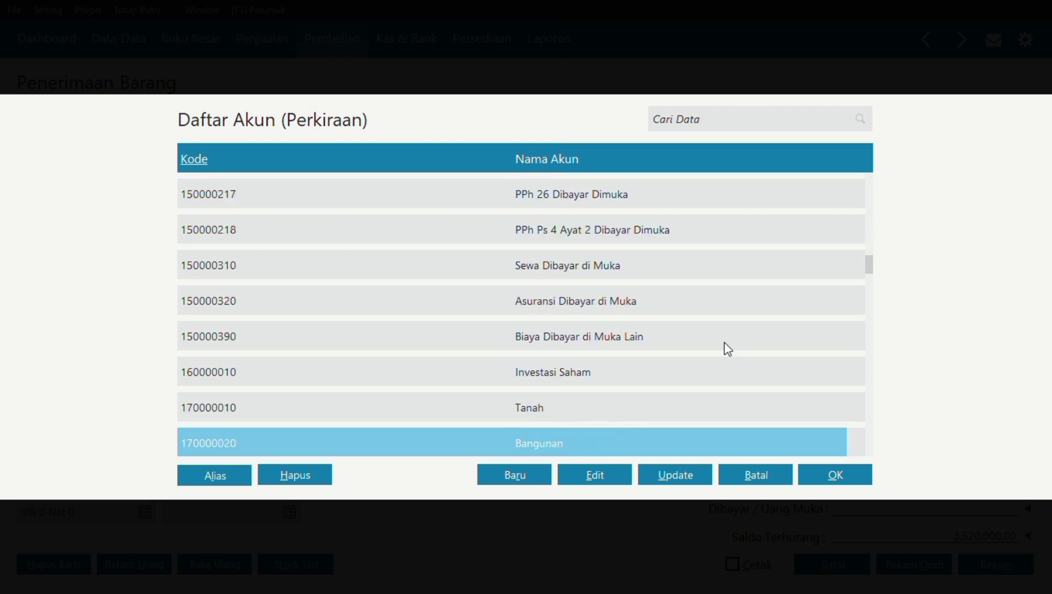
pyautogui.click(826, 477)
# Give the Printer line quantity 2, price 650.000.000 and VAT, then record the purchase.
pyautogui.press('Tab')
pyautogui.write('2')
pyautogui.press('Tab')
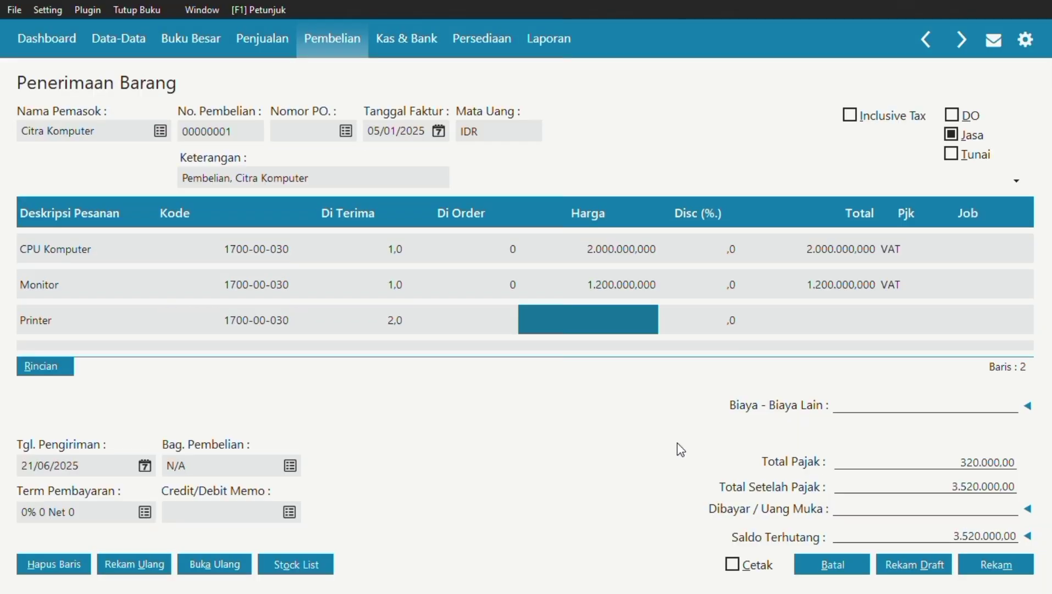
pyautogui.click(626, 311)
pyautogui.write('650000')
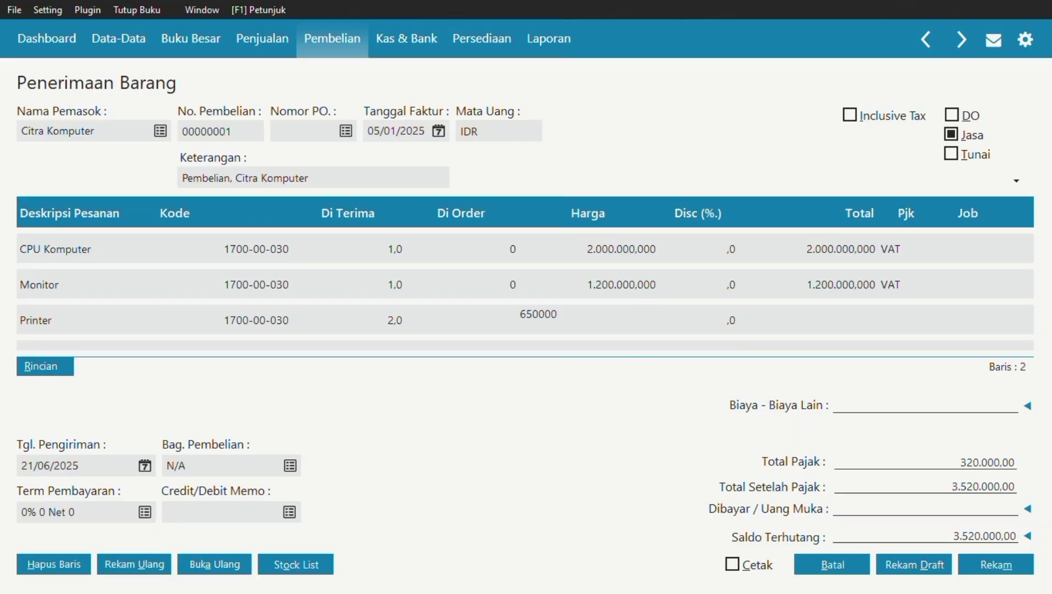
pyautogui.press('Tab')
pyautogui.click(926, 314)
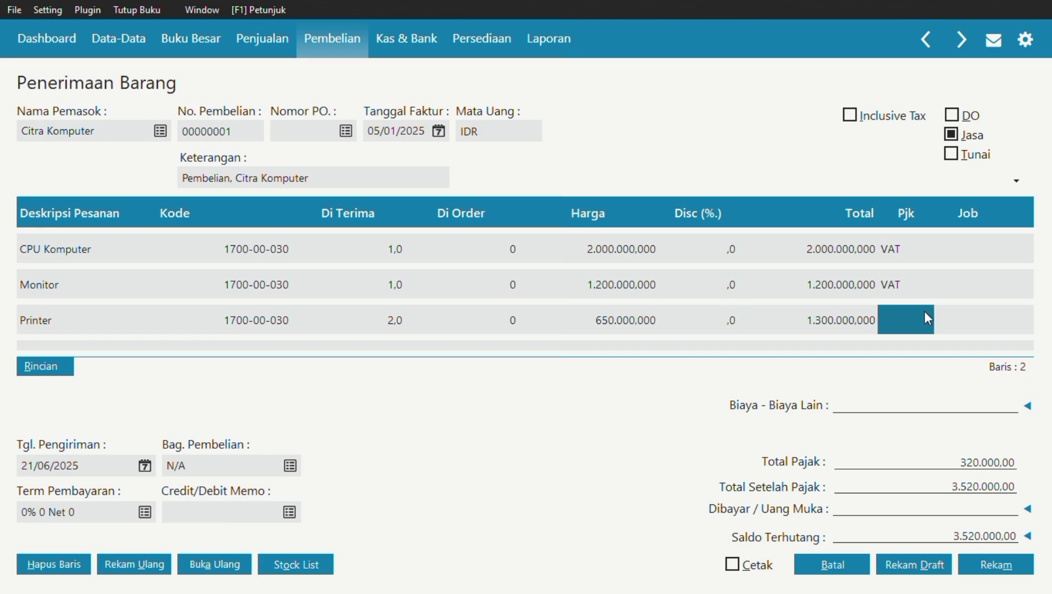
pyautogui.click(925, 311)
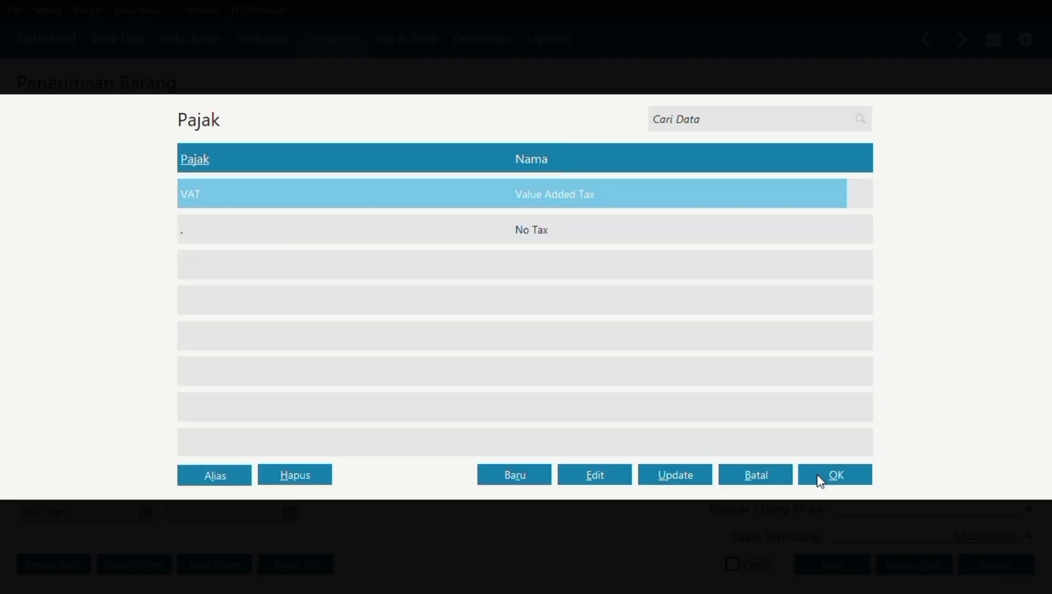
pyautogui.click(821, 481)
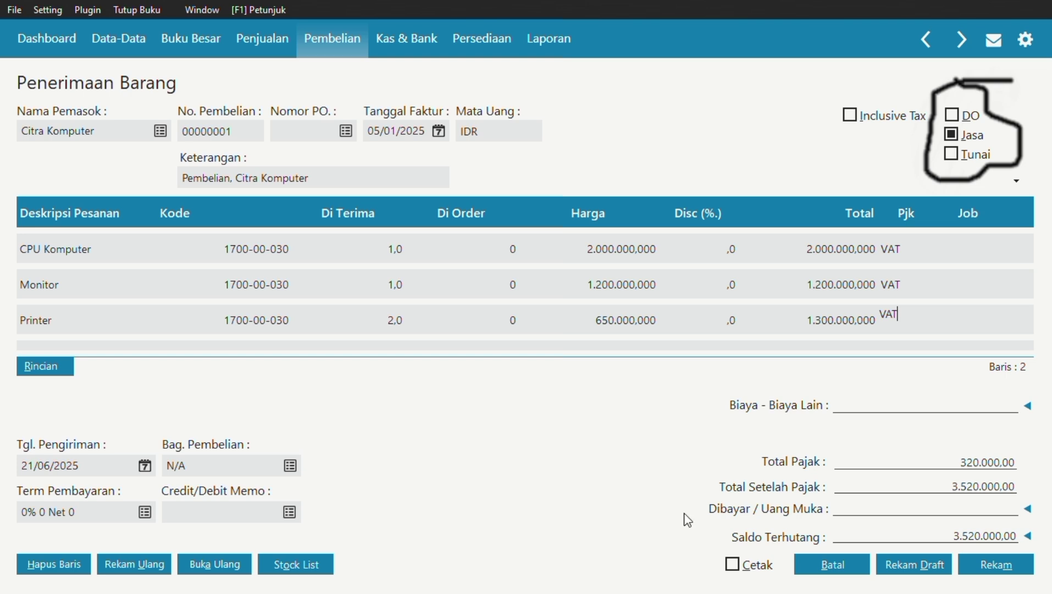
pyautogui.click(1005, 566)
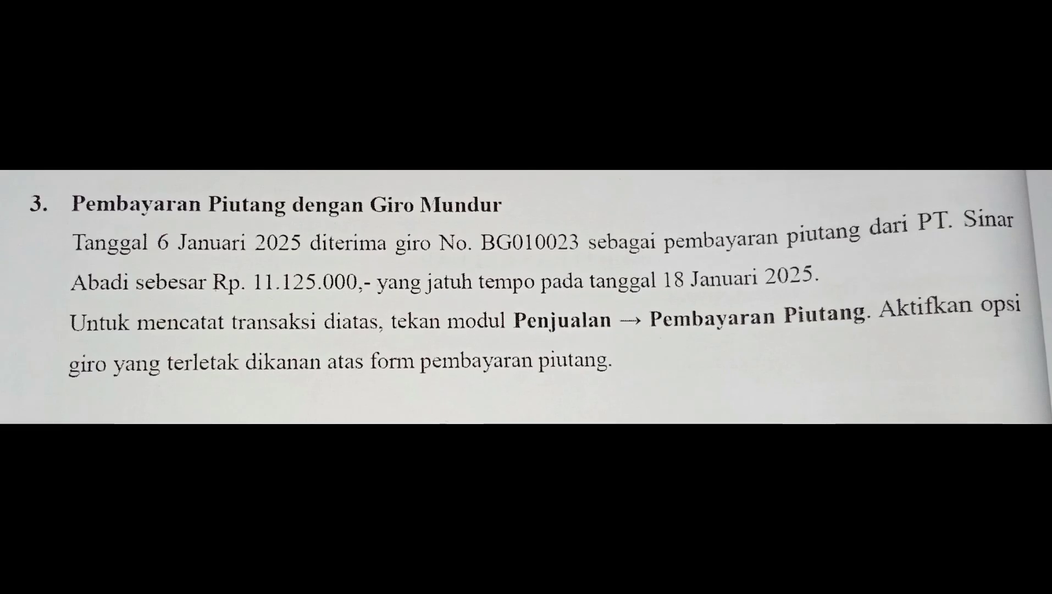
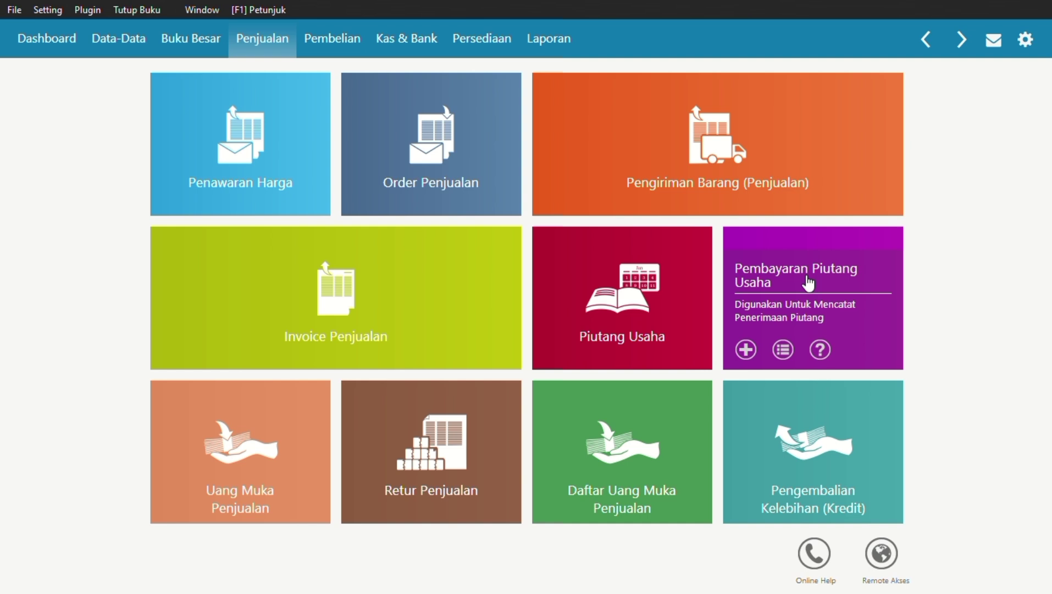
# Start a new receivable payment with PT Sinar Abadi as the paying customer.
pyautogui.click(805, 282)
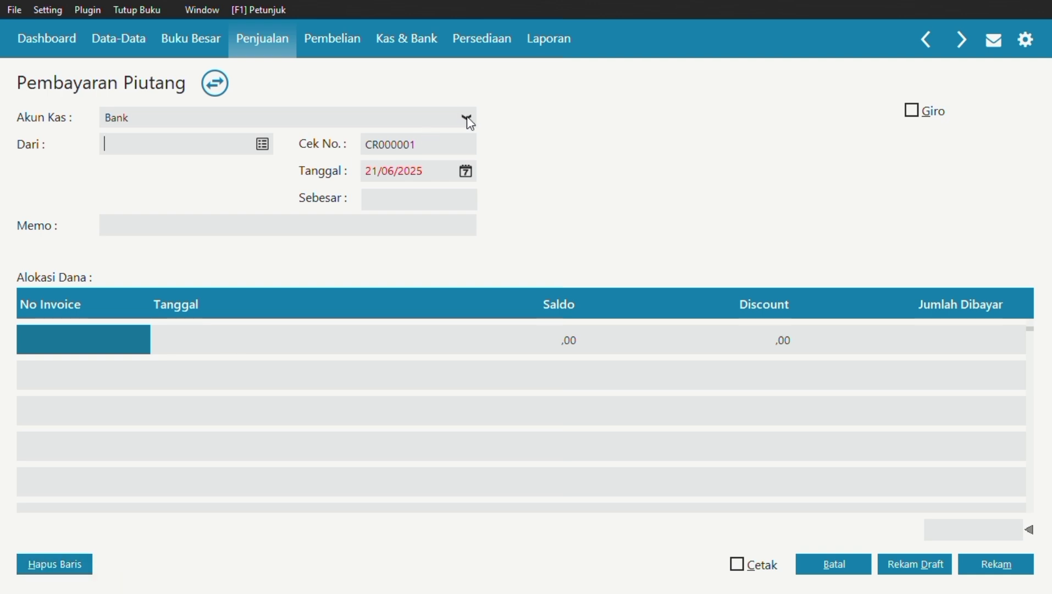
pyautogui.click(264, 145)
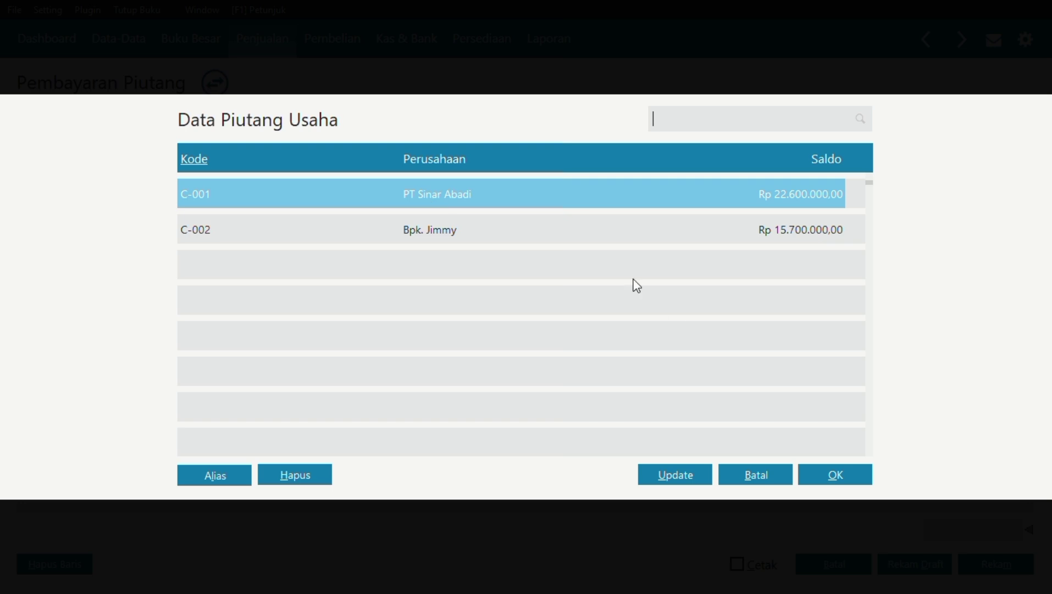
pyautogui.click(812, 477)
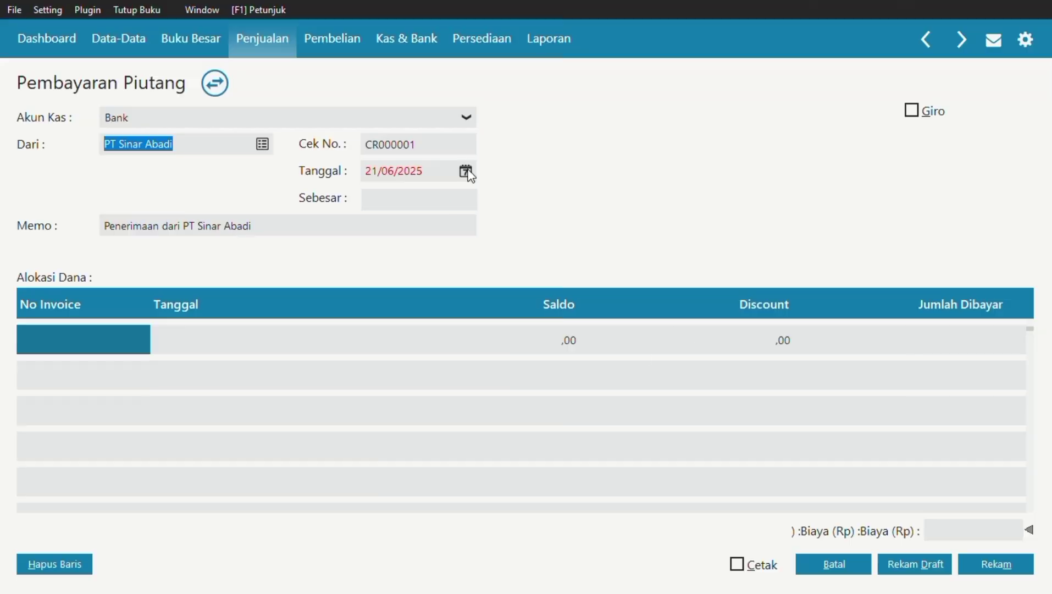
# Set the payment date to 06/01/2025.
pyautogui.click(466, 172)
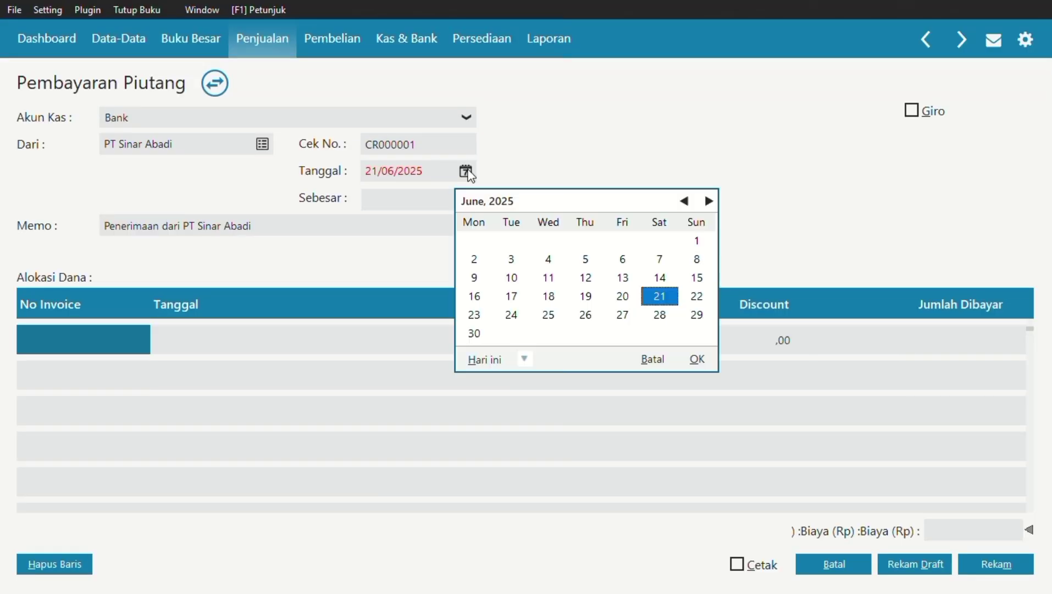
pyautogui.click(686, 201)
pyautogui.click(686, 201)
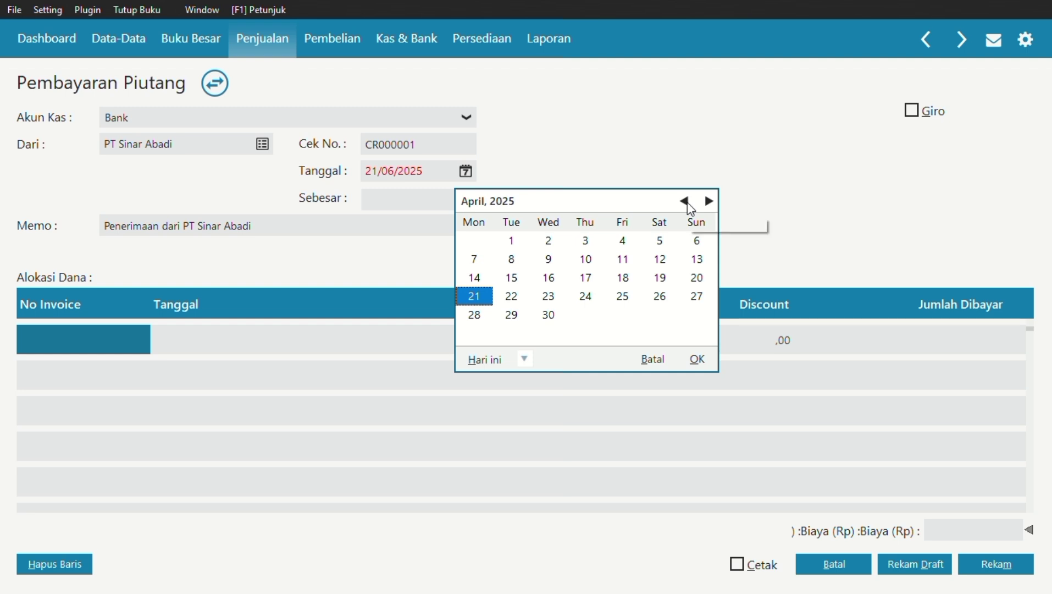
pyautogui.click(687, 202)
pyautogui.click(687, 202)
pyautogui.click(687, 202)
pyautogui.click(483, 264)
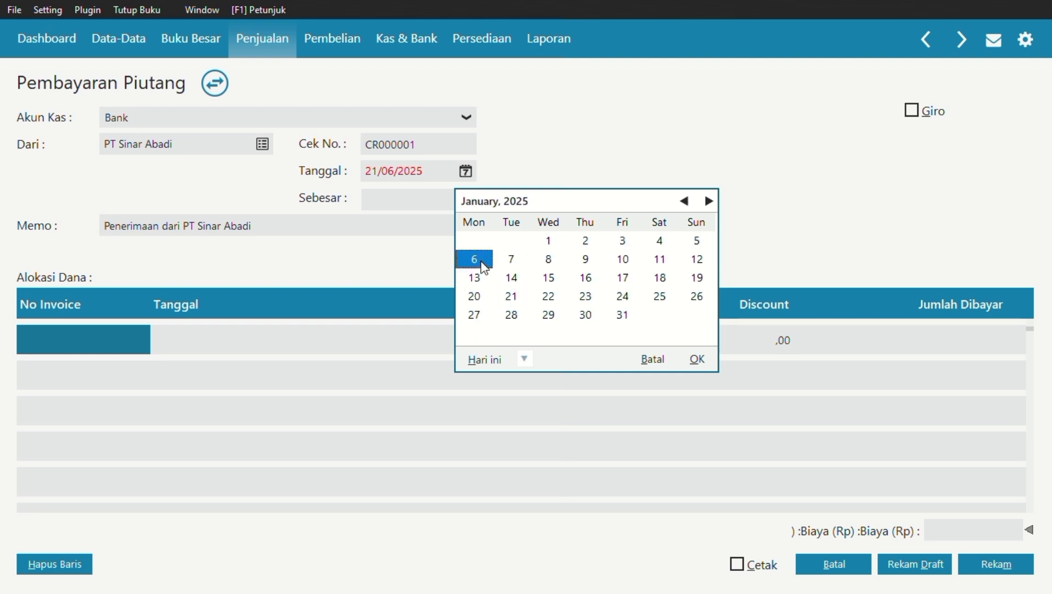
pyautogui.click(697, 359)
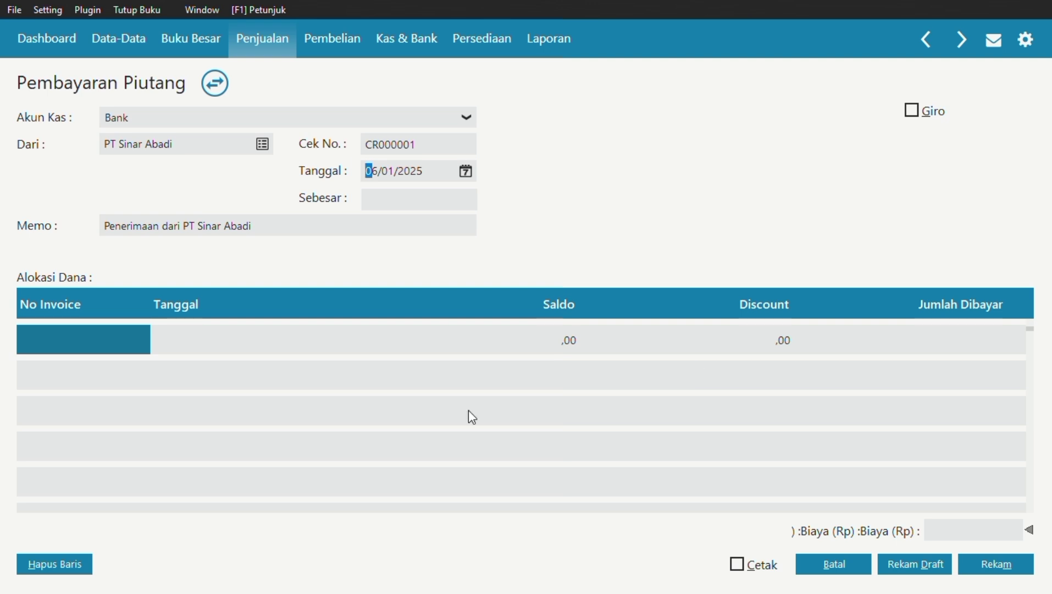
# Allocate invoice INV-001 with an Rp 11.125.000 discount, filling the received amount of Rp 11.475.000,00.
pyautogui.click(87, 348)
pyautogui.press('Return')
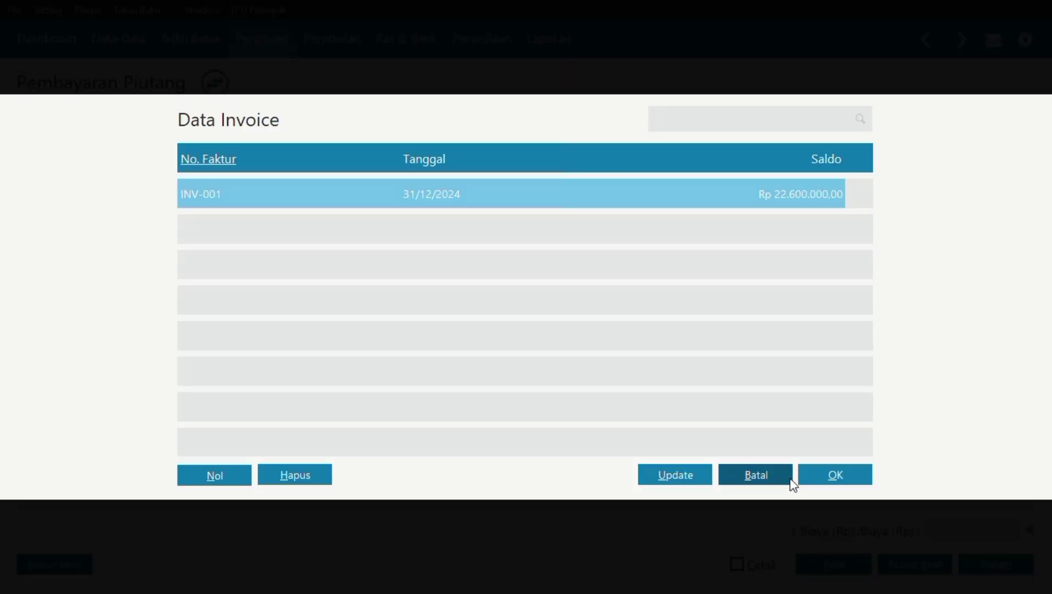
pyautogui.click(812, 478)
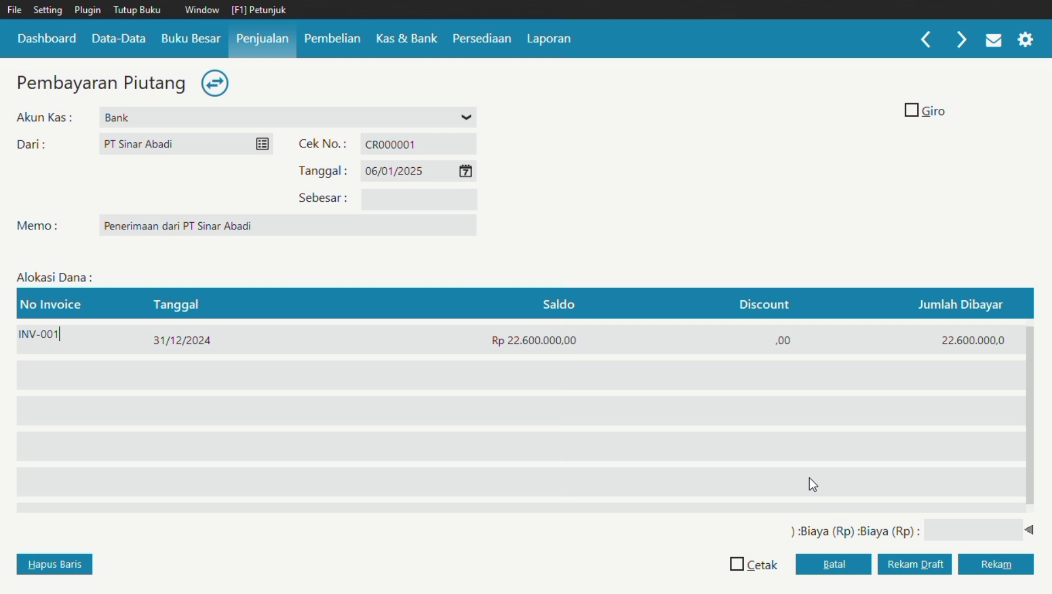
pyautogui.click(777, 341)
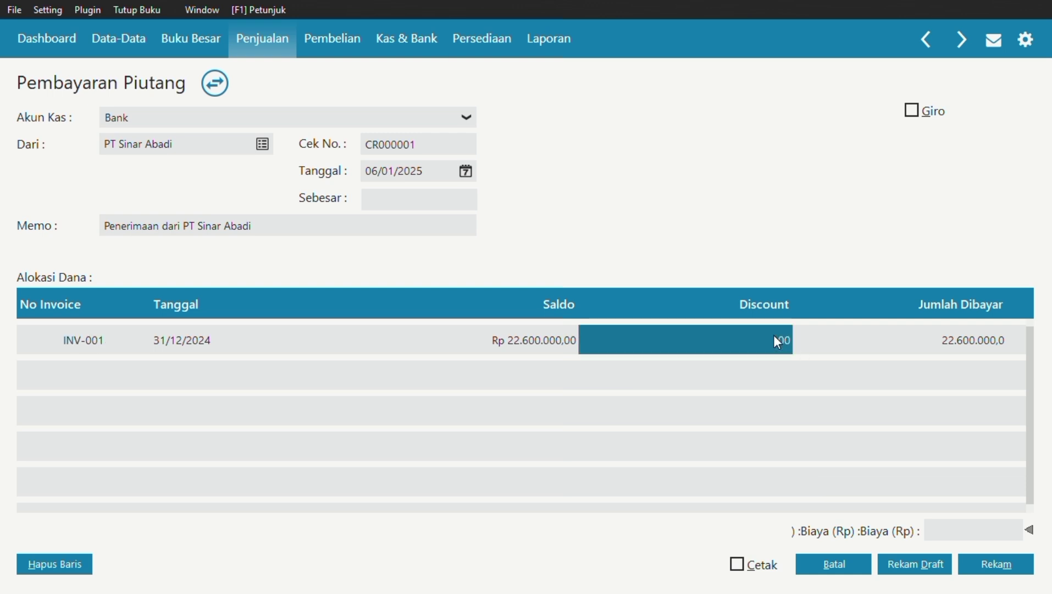
pyautogui.click(775, 336)
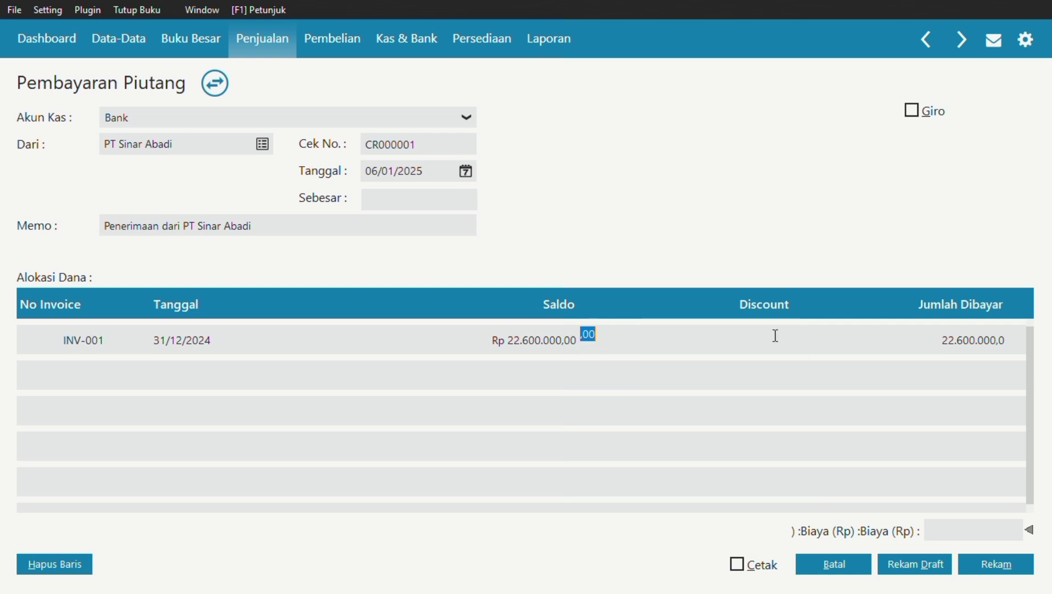
pyautogui.write('11125000')
pyautogui.press('Tab')
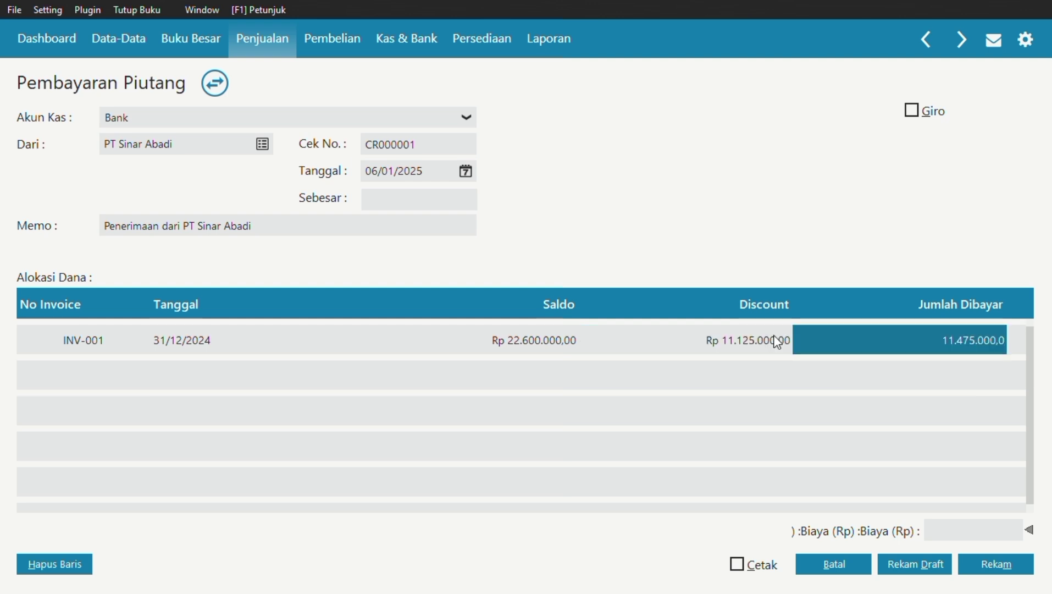
pyautogui.press('Tab')
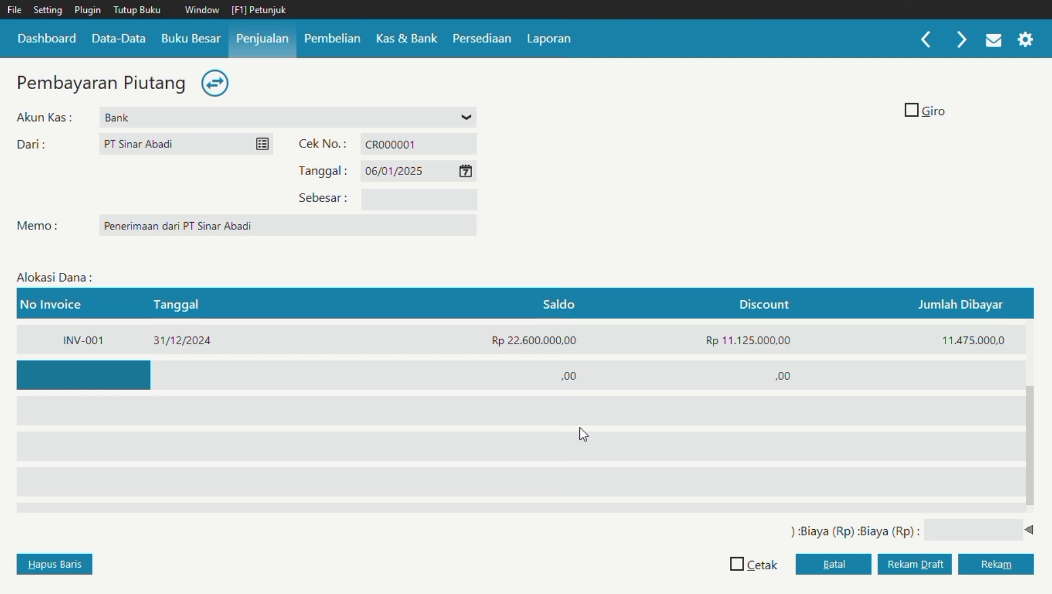
pyautogui.click(444, 199)
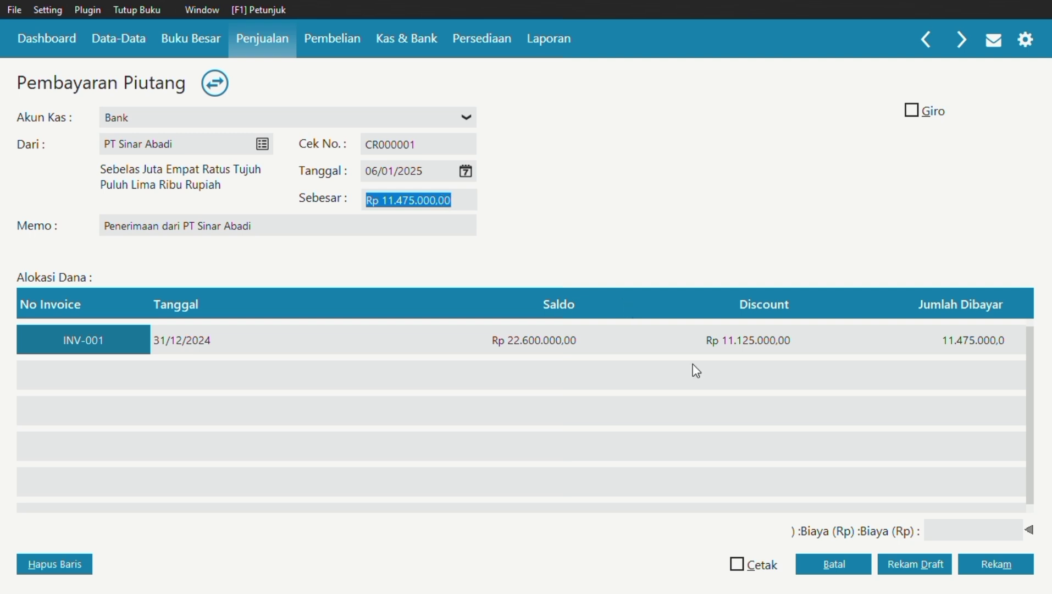
# Mark the payment as giro, record it, and enter giro number BG010023.
pyautogui.click(916, 117)
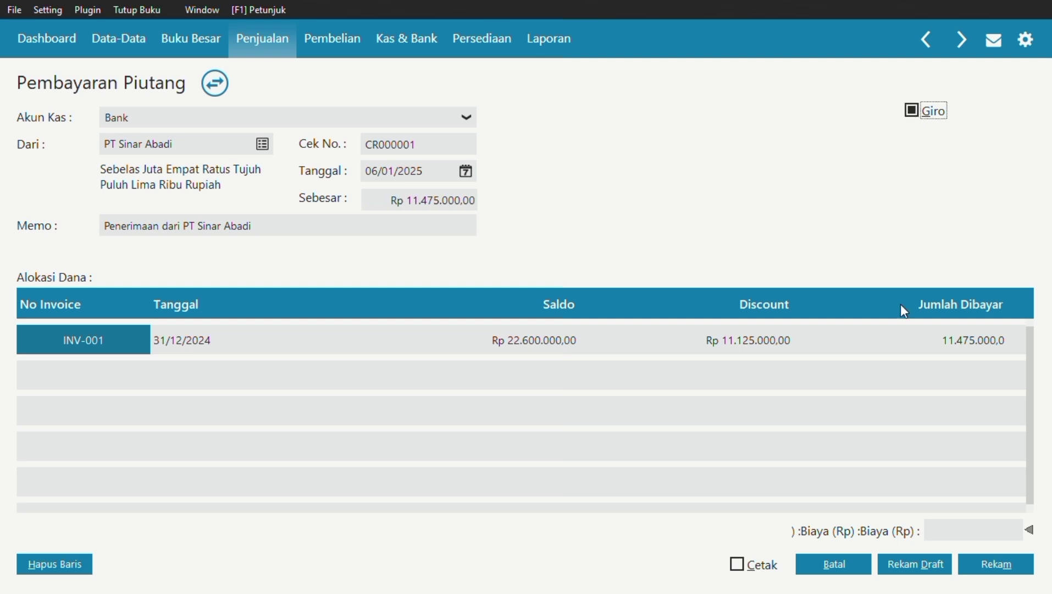
pyautogui.click(978, 562)
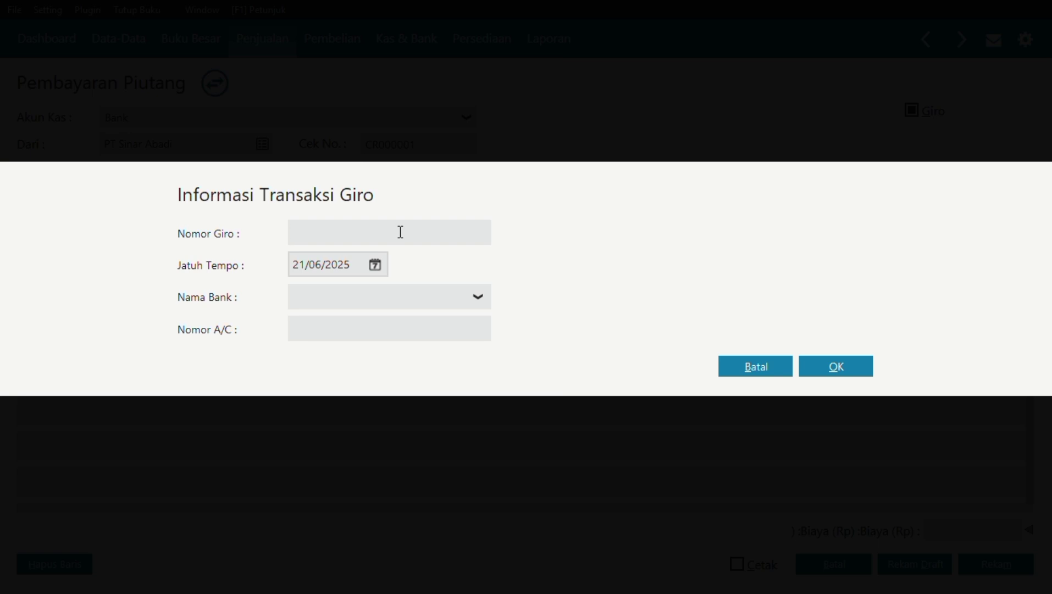
pyautogui.press('capslock')
pyautogui.press('capslock')
pyautogui.write('BG')
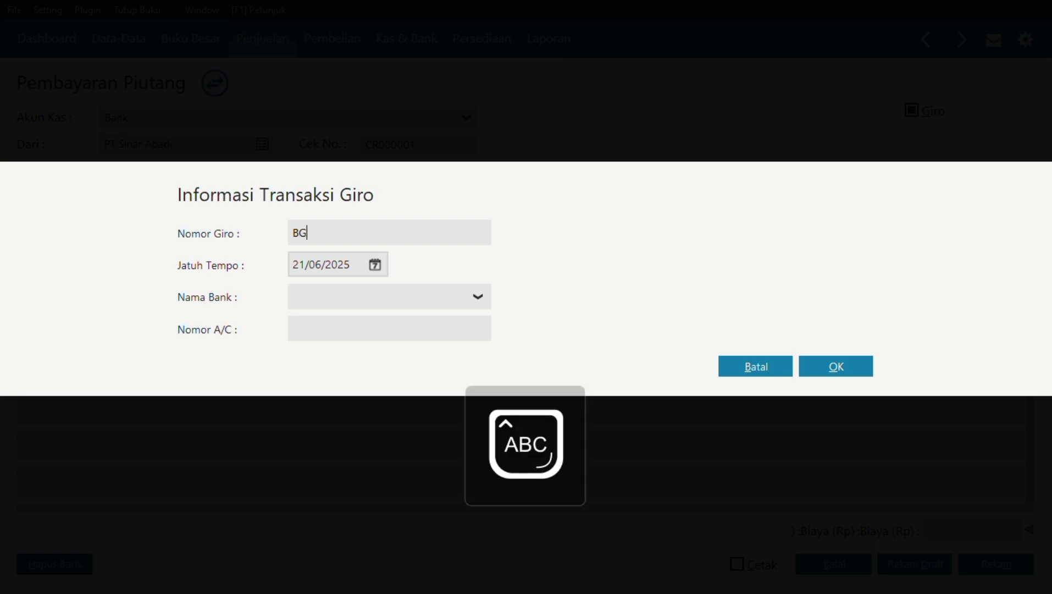
pyautogui.write('01002')
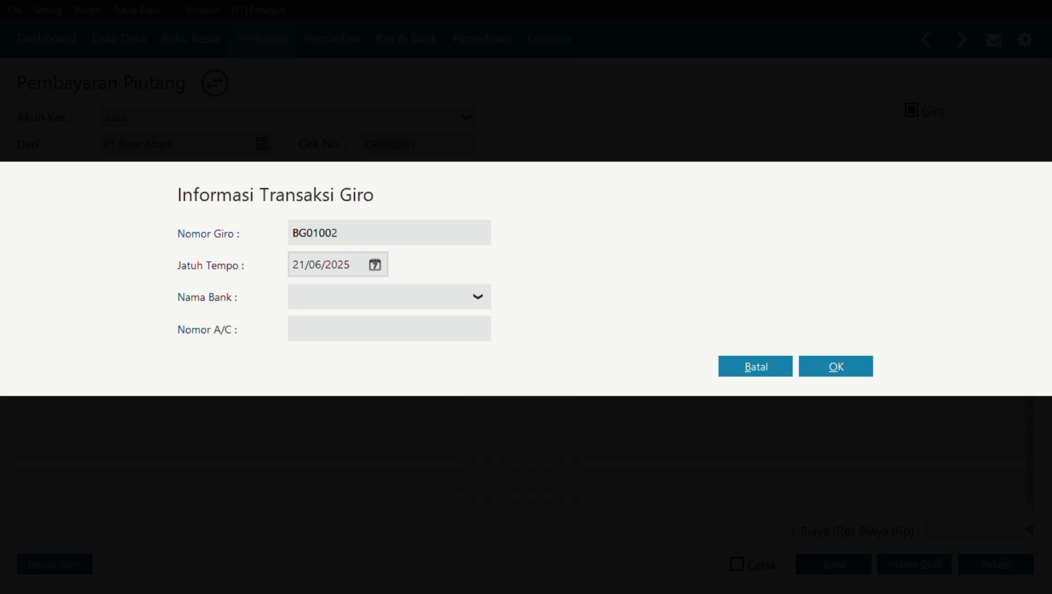
pyautogui.write('3')
# Set the giro due date to 18/01/2025, keeping the original transaction date, and accept the deferred posting notice.
pyautogui.click(376, 265)
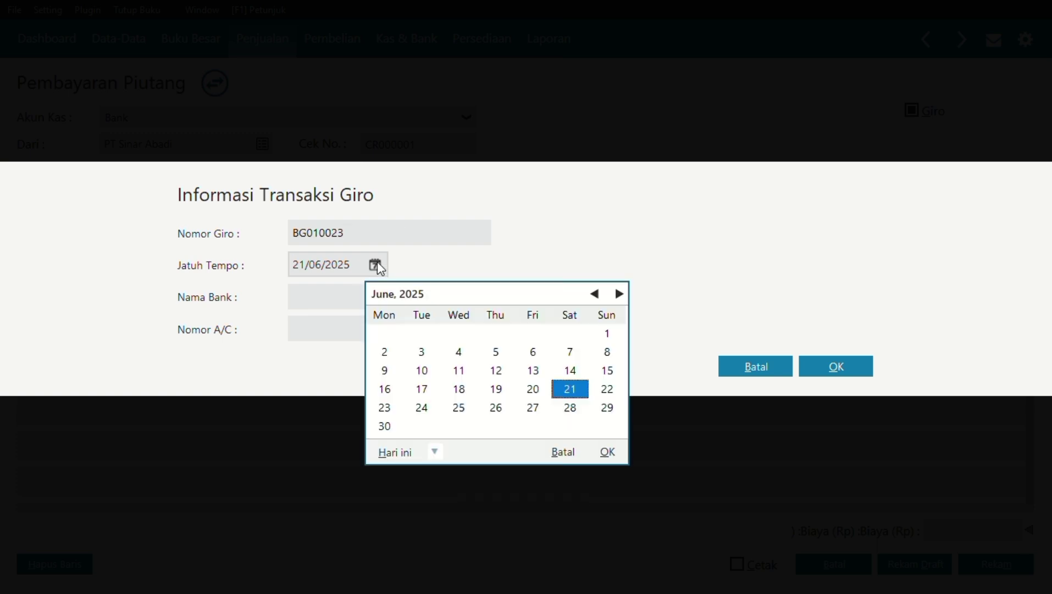
pyautogui.click(597, 294)
pyautogui.click(597, 295)
pyautogui.click(597, 294)
pyautogui.click(598, 295)
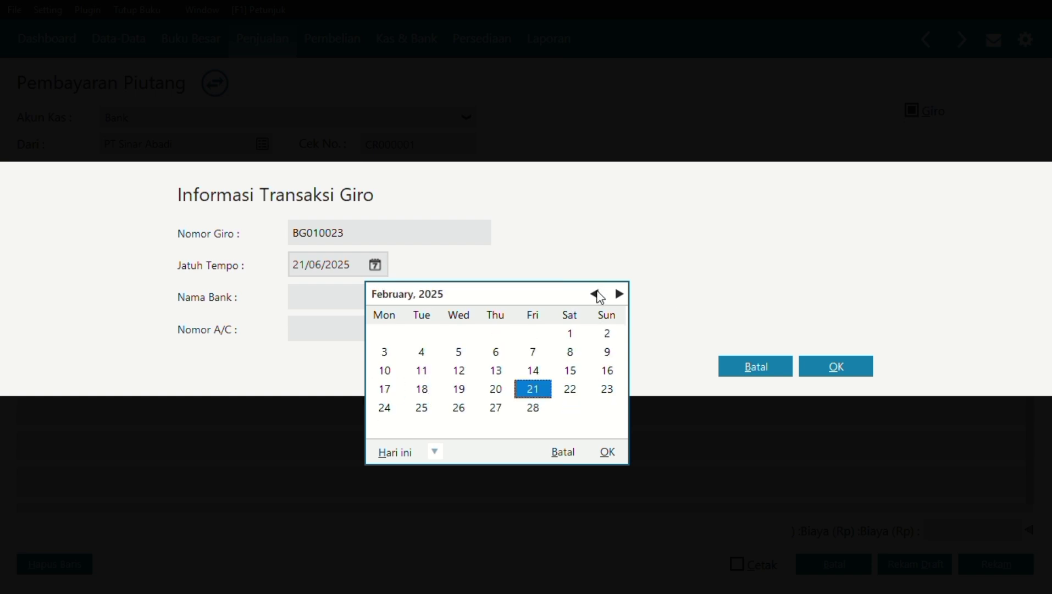
pyautogui.click(597, 294)
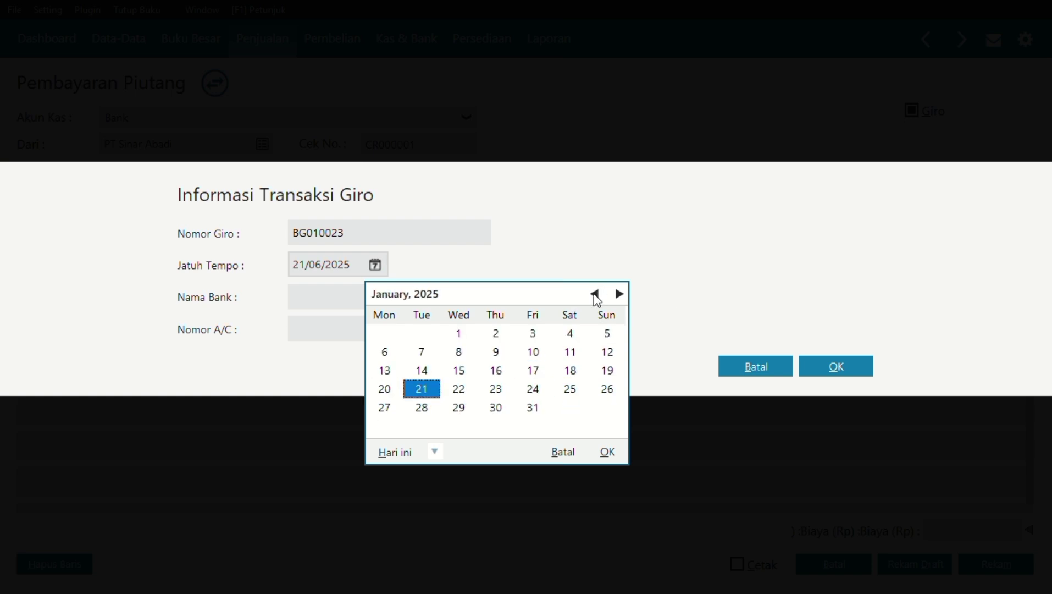
pyautogui.click(607, 452)
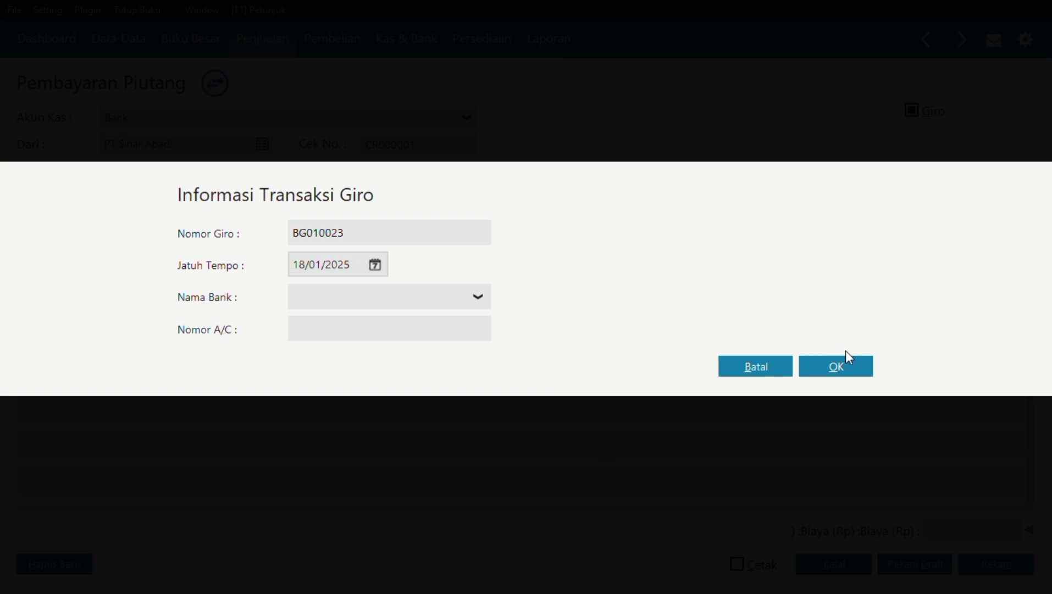
pyautogui.click(832, 367)
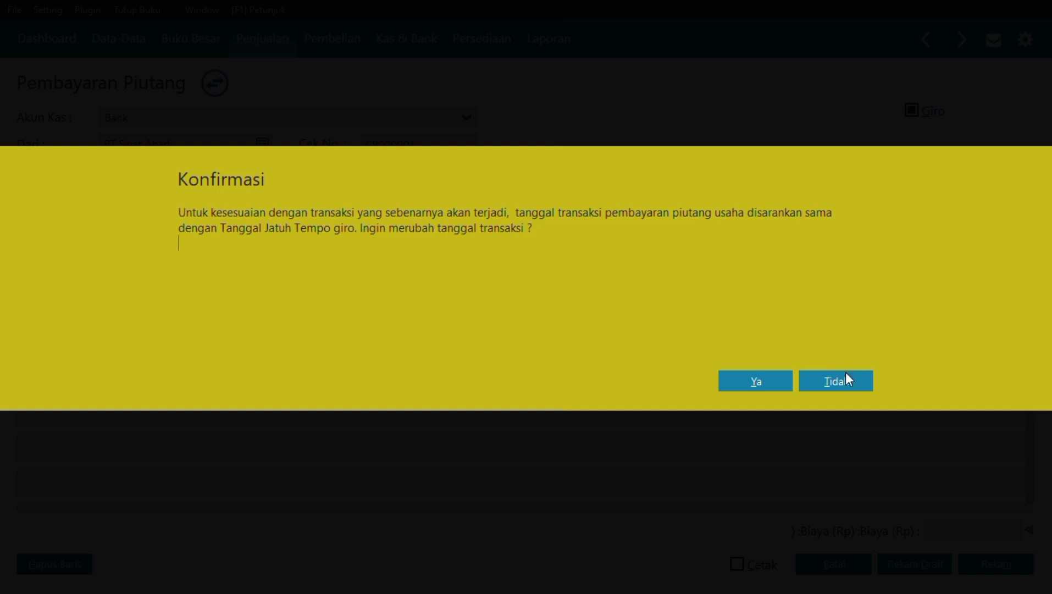
pyautogui.click(839, 382)
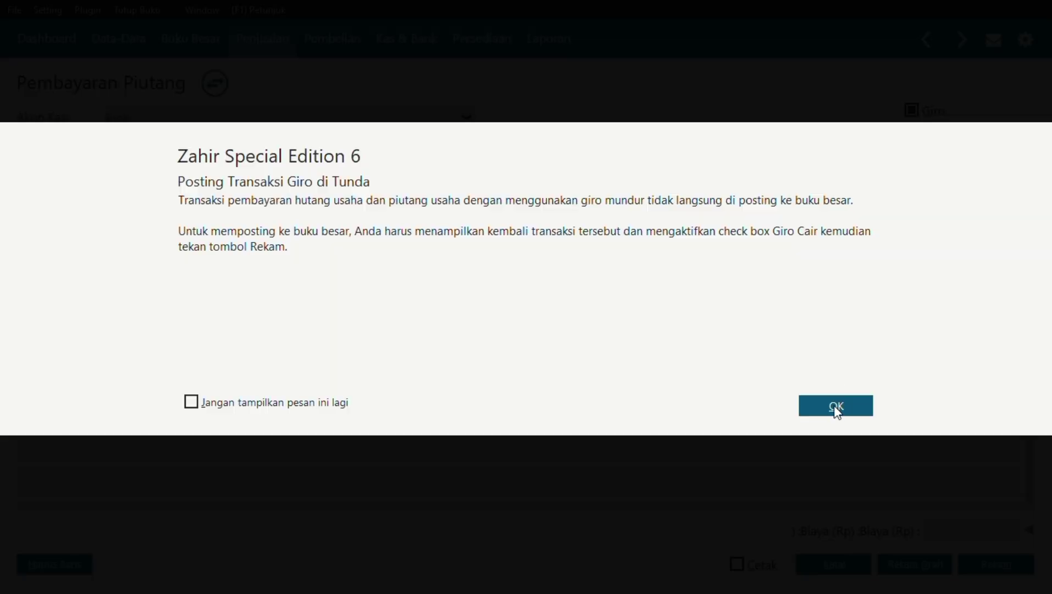
pyautogui.click(834, 405)
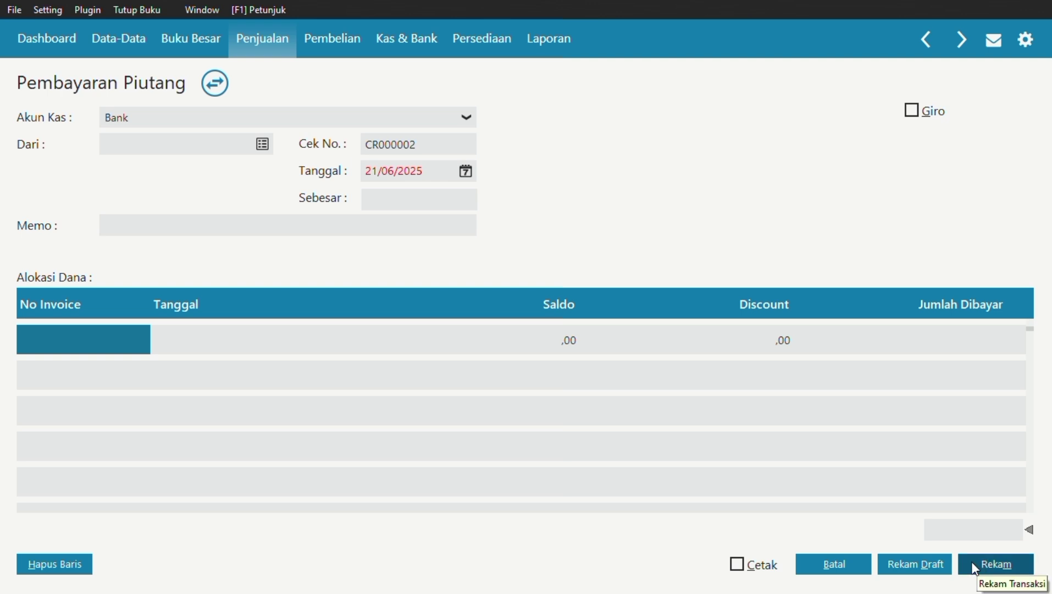
# Close the receivable payment screens and open the Kas Keluar list under Kas & Bank.
pyautogui.click(849, 562)
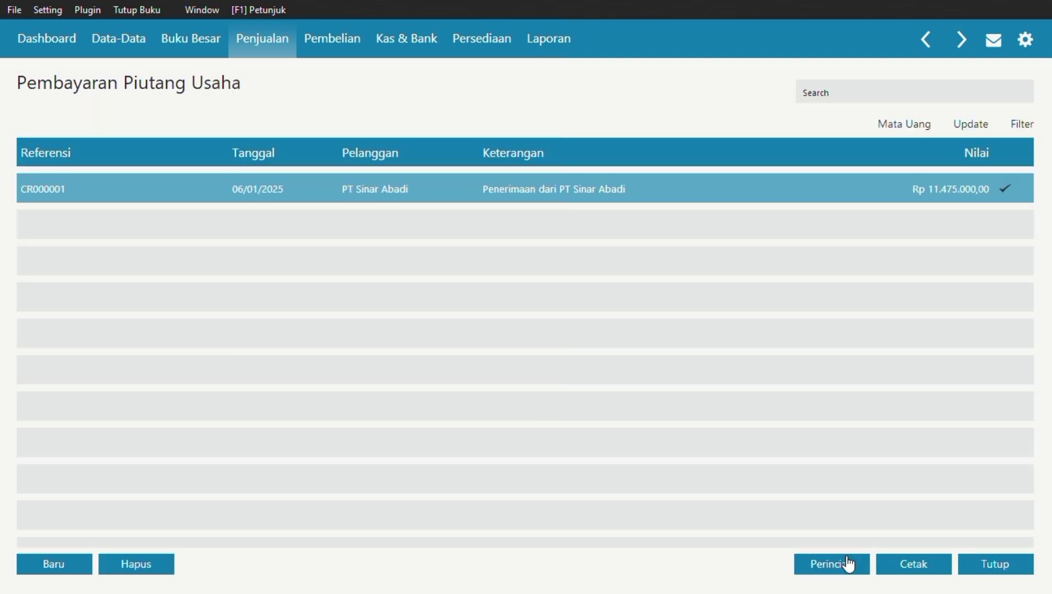
pyautogui.click(996, 564)
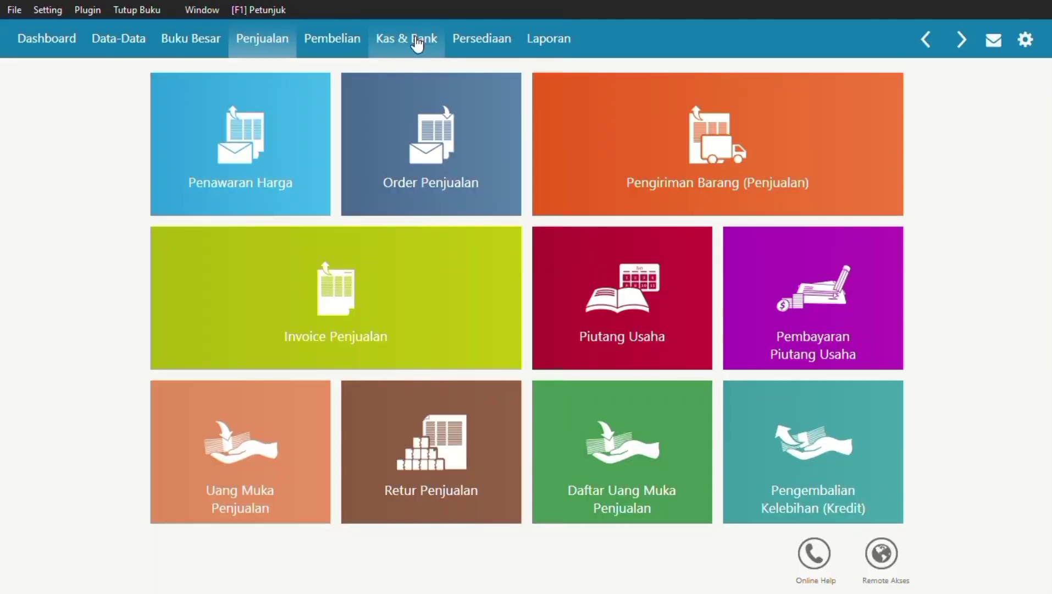
pyautogui.click(418, 44)
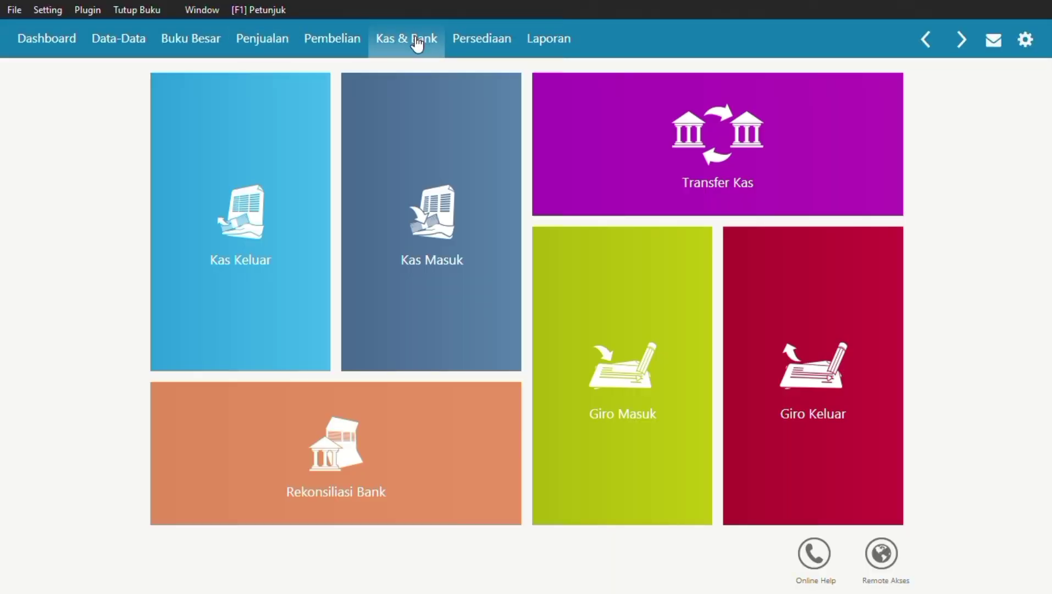
pyautogui.click(220, 181)
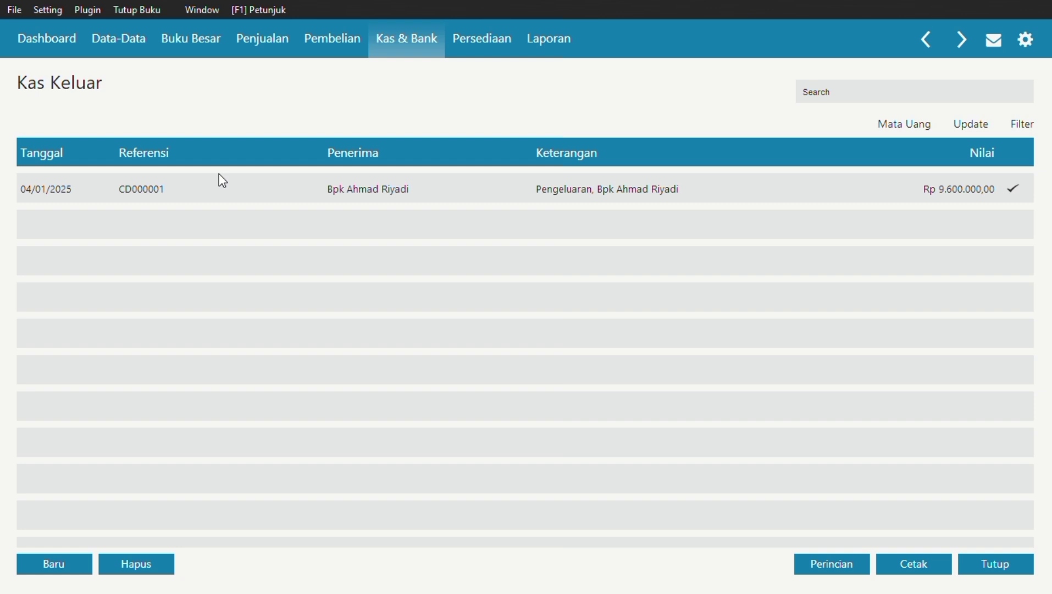
# Start a new Kas Keluar entry and create a new name record for the recipient.
pyautogui.click(67, 565)
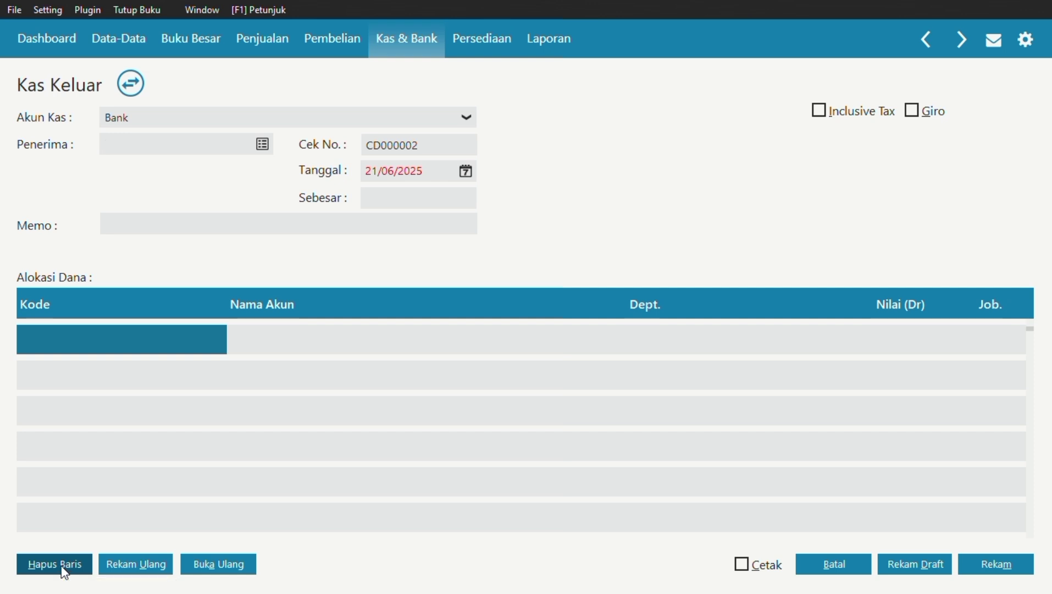
pyautogui.click(263, 145)
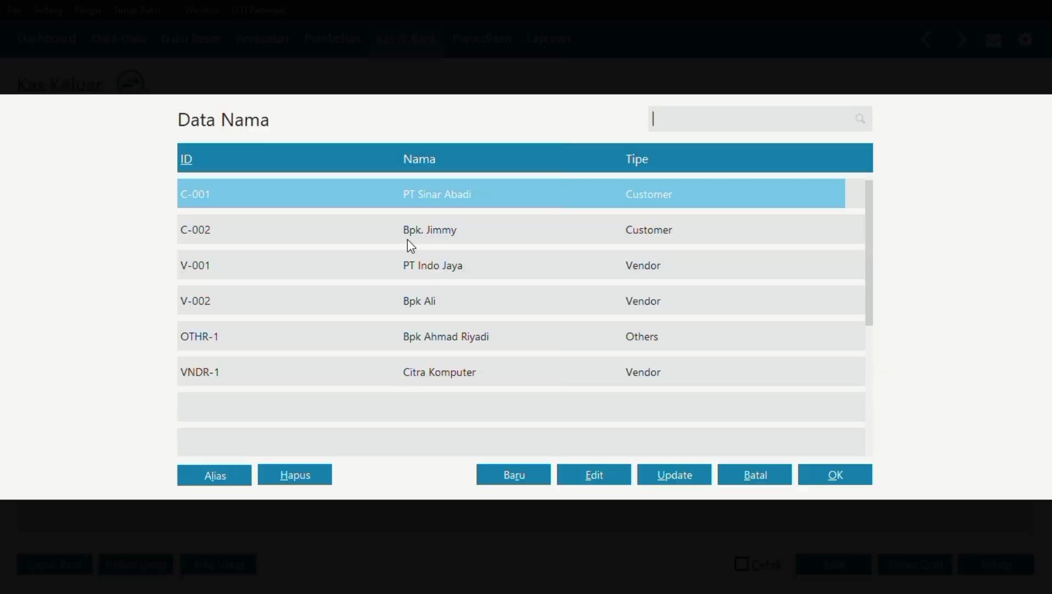
pyautogui.click(496, 477)
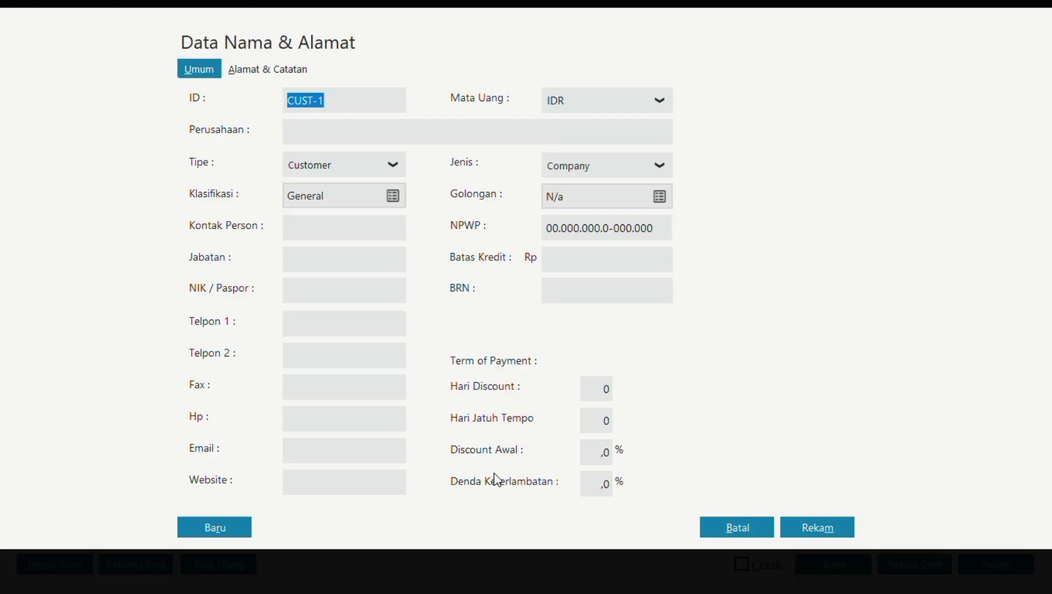
# Make the new contact an Employee, enter the employee's name, and save the record.
pyautogui.click(395, 161)
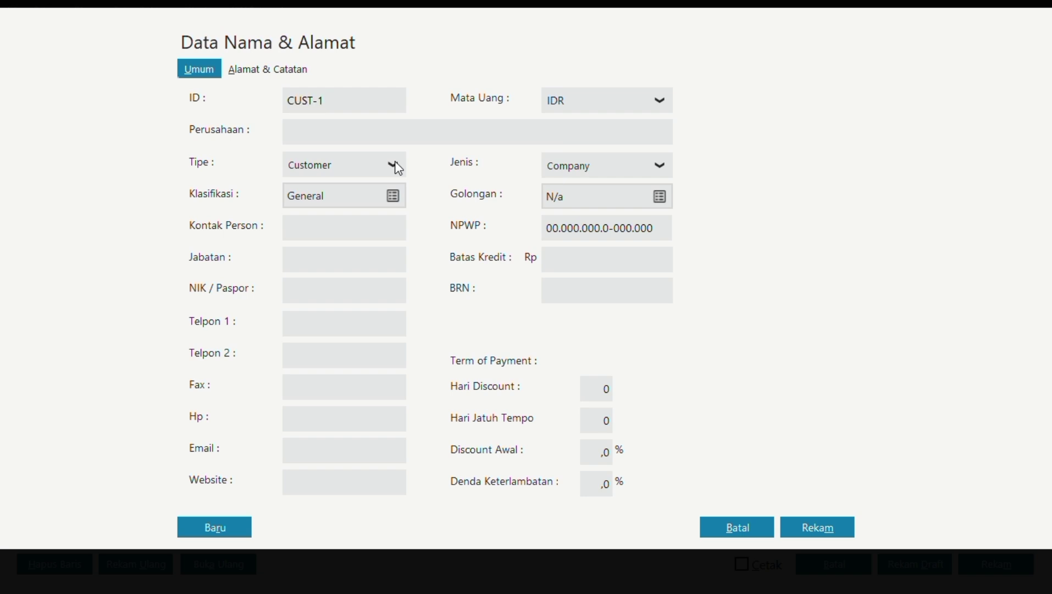
pyautogui.click(398, 167)
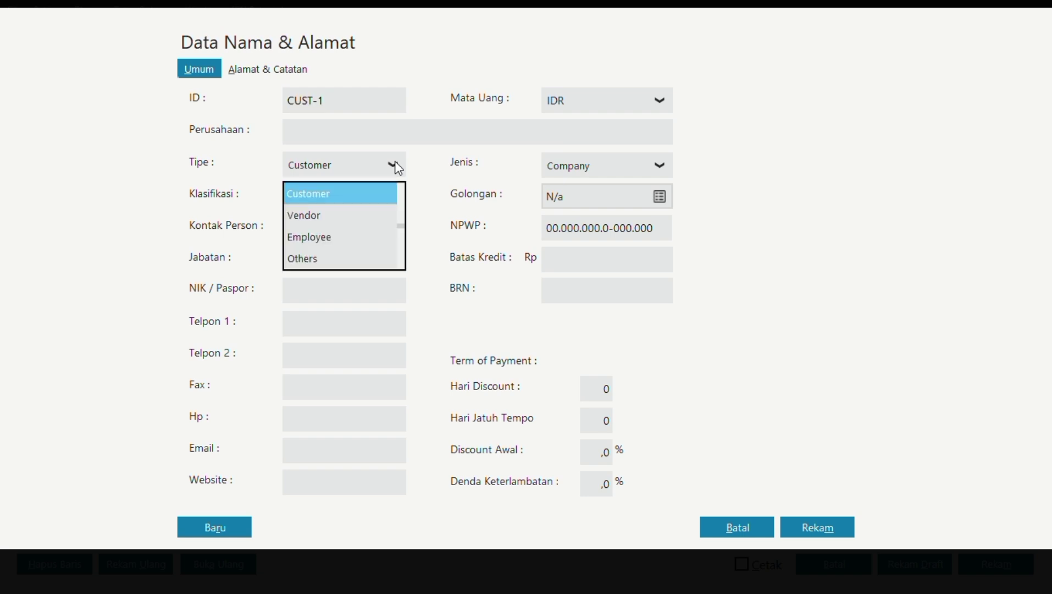
pyautogui.click(363, 237)
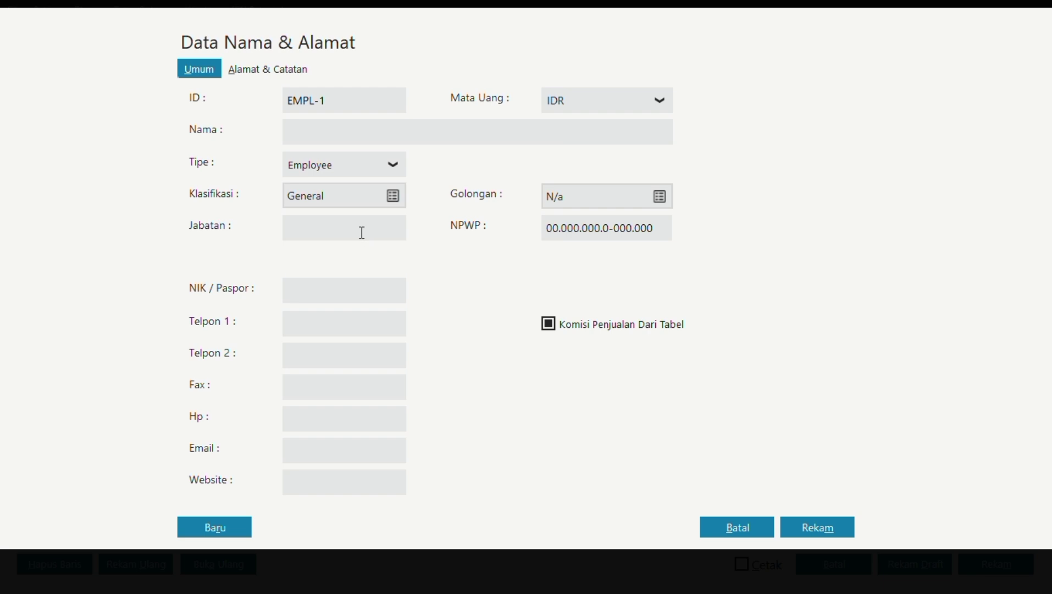
pyautogui.click(355, 132)
pyautogui.write('Dani')
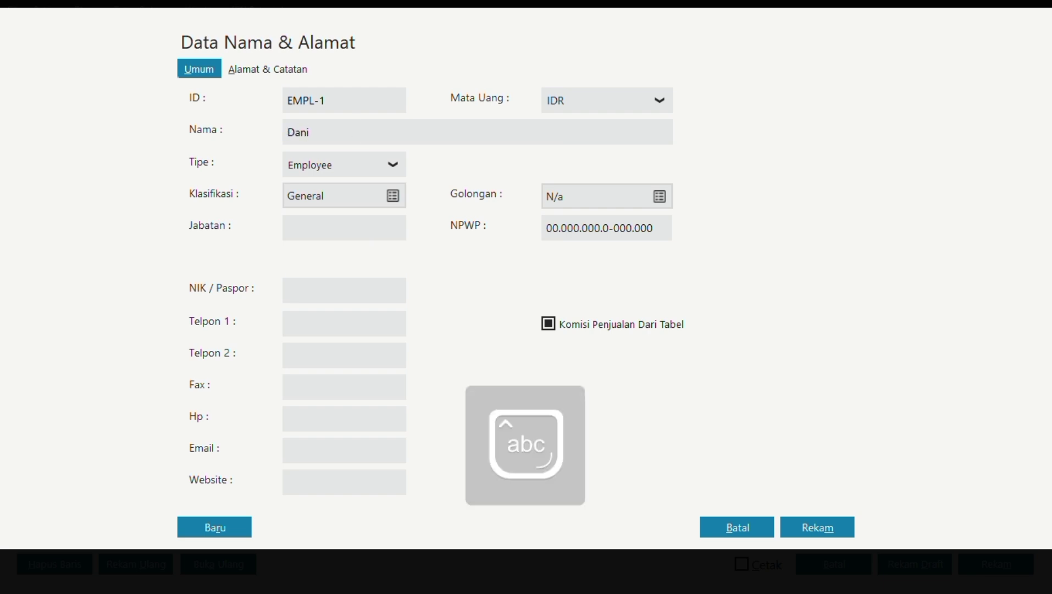
pyautogui.click(796, 532)
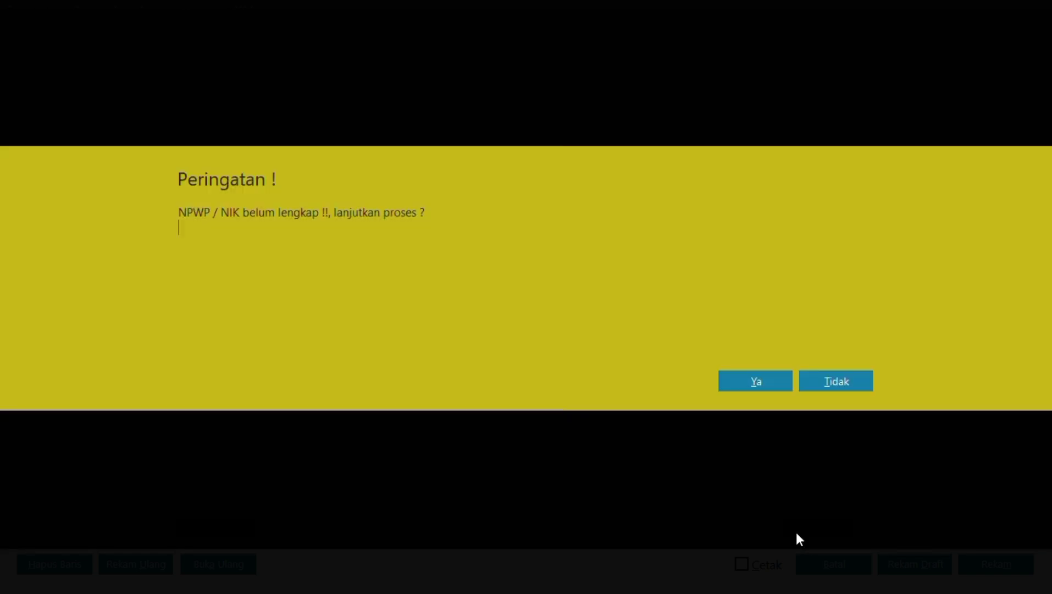
# Save the contact without NPWP or NIK and select EMPL-1 as the Kas Keluar recipient.
pyautogui.click(769, 382)
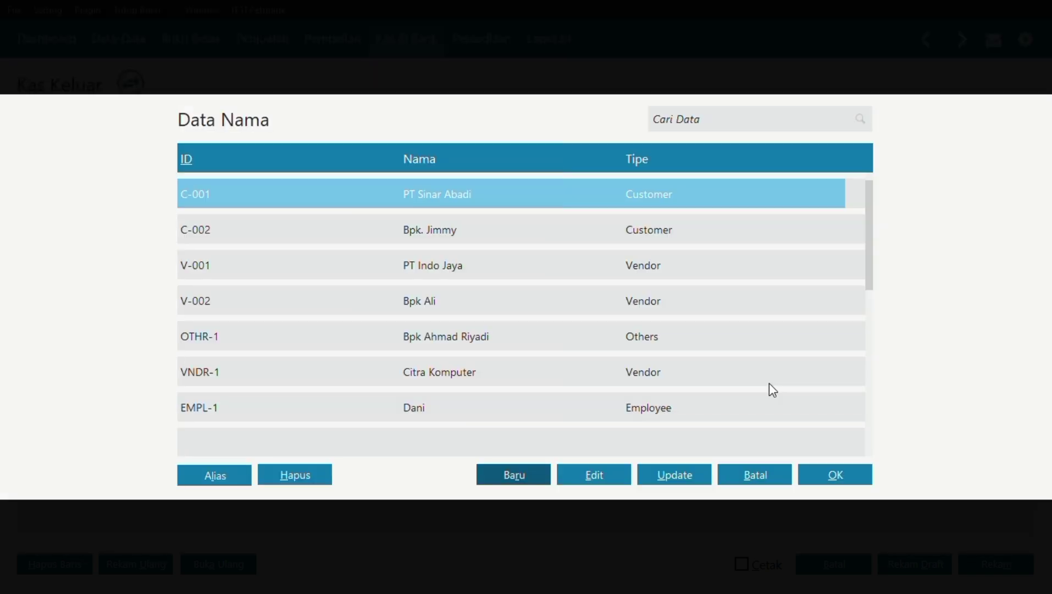
pyautogui.click(615, 411)
pyautogui.click(841, 473)
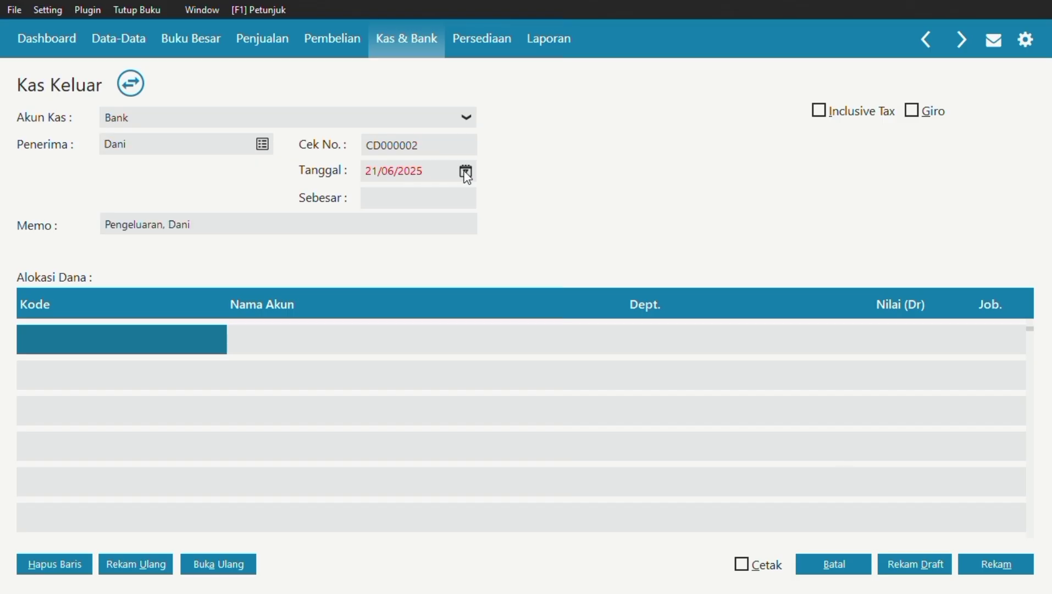
# Set the Kas Keluar transaction date to 07/01/2025.
pyautogui.click(466, 172)
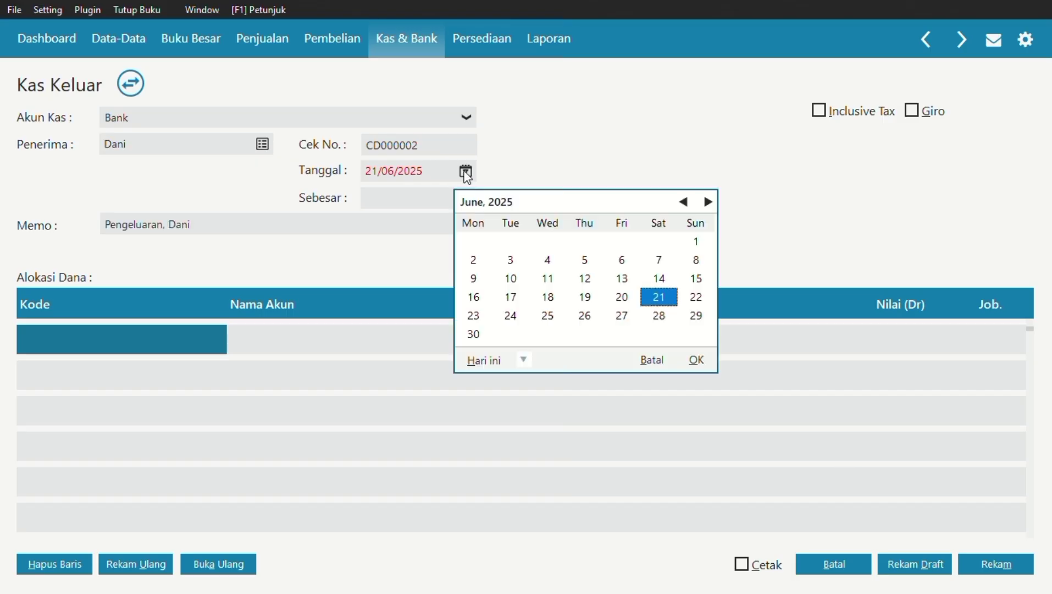
pyautogui.click(683, 202)
pyautogui.click(684, 202)
pyautogui.click(684, 202)
pyautogui.click(683, 202)
pyautogui.click(683, 202)
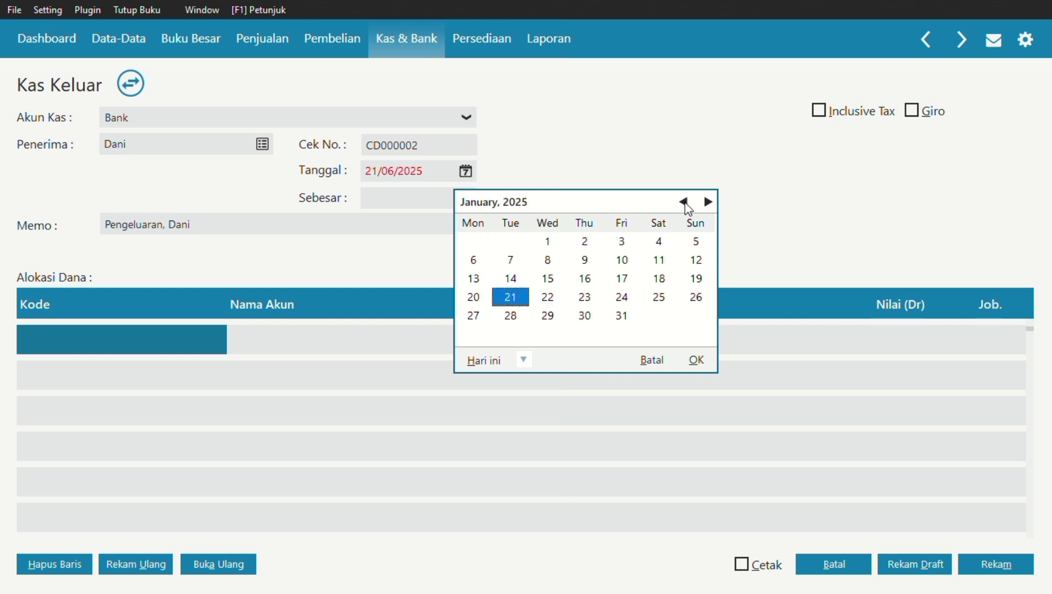
pyautogui.click(519, 264)
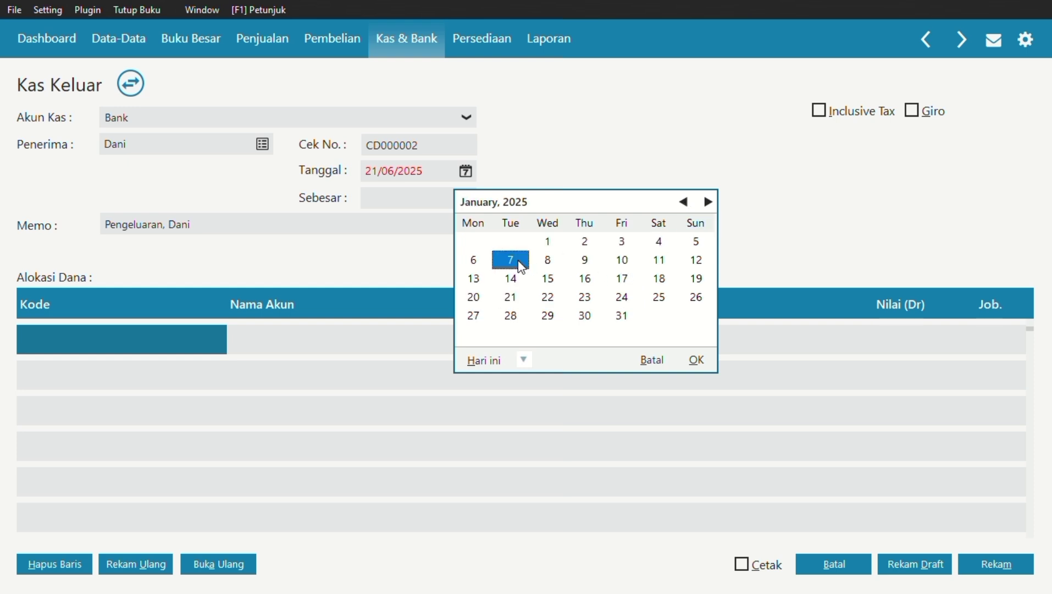
pyautogui.click(697, 360)
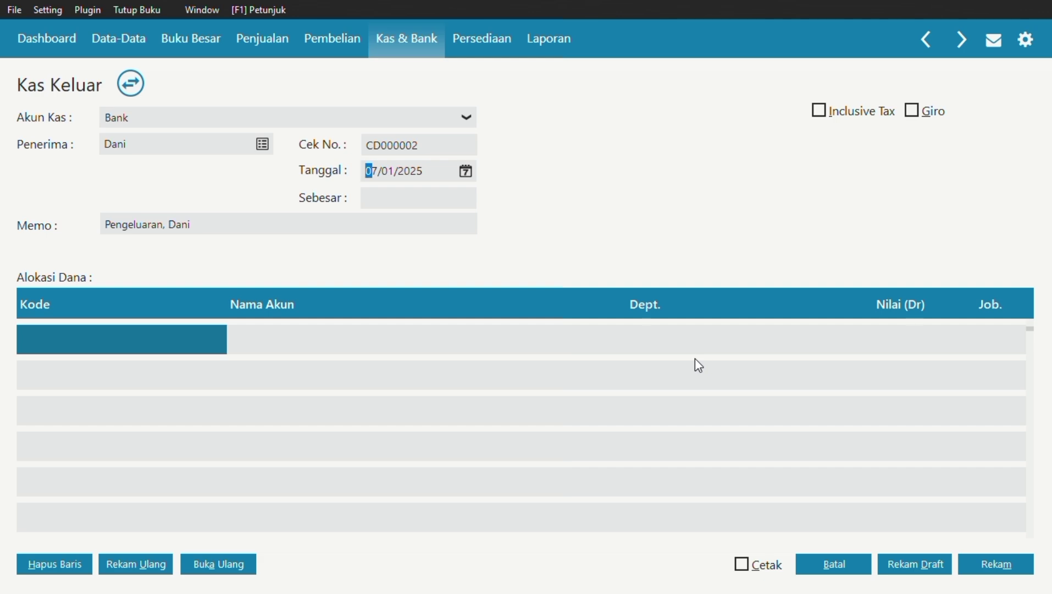
# Choose account 5100-00-010 Biaya Jasa # 1 for the first allocation line.
pyautogui.doubleClick(144, 332)
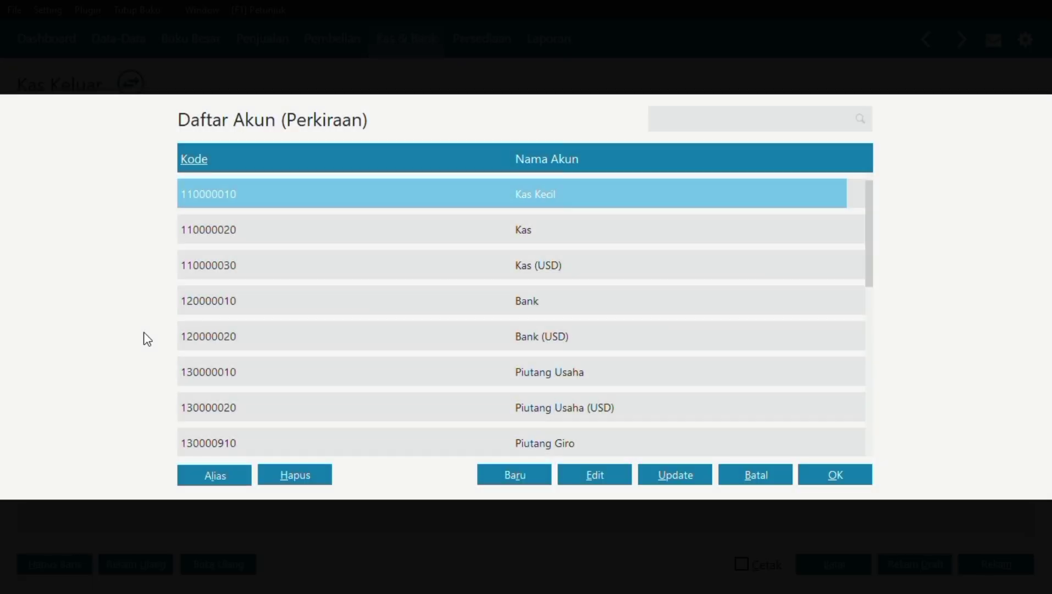
pyautogui.press('Down')
pyautogui.press('Down')
pyautogui.press('Down')
pyautogui.press('Down')
pyautogui.press('Down')
pyautogui.press('Down')
pyautogui.press('Down')
pyautogui.press('Down')
pyautogui.press('Down')
pyautogui.press('Down')
pyautogui.press('Down')
pyautogui.press('Down')
pyautogui.press('Down')
pyautogui.press('Down')
pyautogui.press('Down')
pyautogui.press('Down')
pyautogui.press('Down')
pyautogui.press('Down')
pyautogui.press('Down')
pyautogui.press('Down')
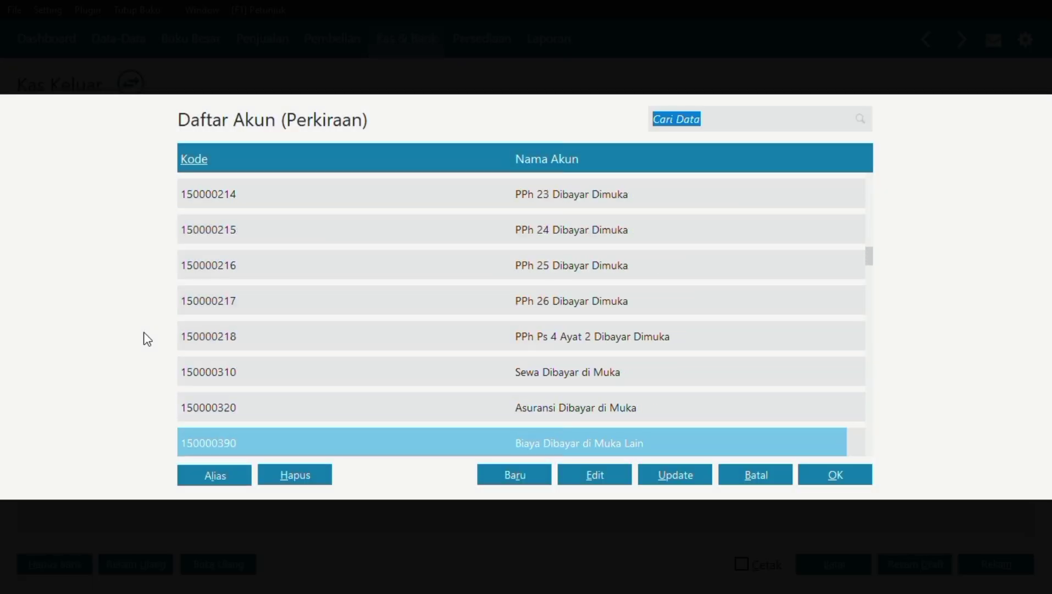
pyautogui.press('Down')
pyautogui.press('Down')
pyautogui.press('Down')
pyautogui.press('Down')
pyautogui.press('Down')
pyautogui.press('Down')
pyautogui.press('Down')
pyautogui.press('Down')
pyautogui.press('Down')
pyautogui.press('Down')
pyautogui.press('Down')
pyautogui.press('Down')
pyautogui.press('Down')
pyautogui.press('Down')
pyautogui.press('Down')
pyautogui.press('Down')
pyautogui.press('Down')
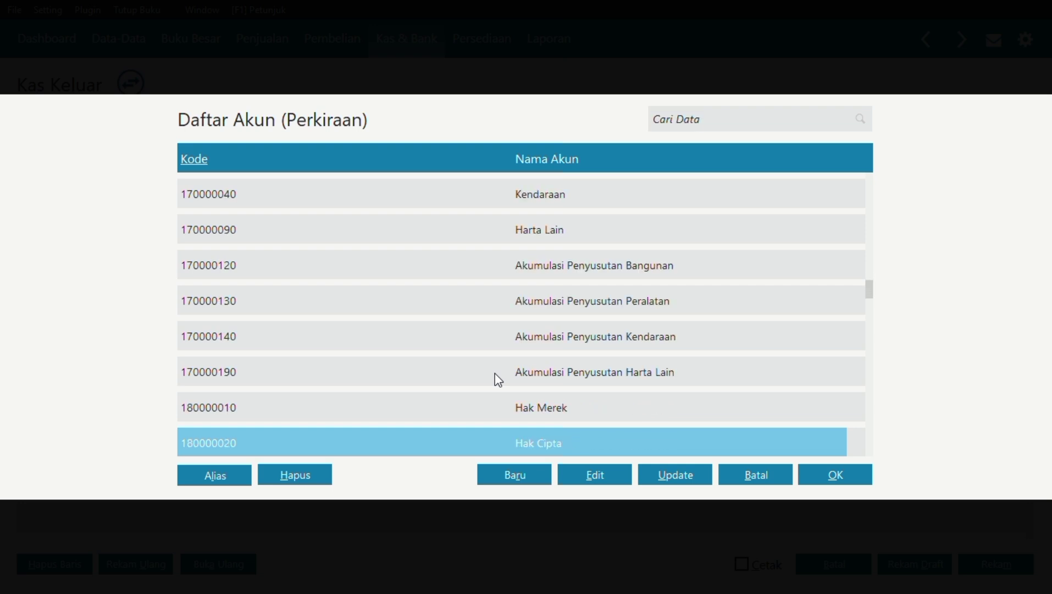
pyautogui.press('Down')
pyautogui.press('Down')
pyautogui.press('Down')
pyautogui.press('Down')
pyautogui.press('Down')
pyautogui.press('Down')
pyautogui.press('Down')
pyautogui.press('Down')
pyautogui.press('Down')
pyautogui.press('Down')
pyautogui.press('Down')
pyautogui.press('Down')
pyautogui.press('Down')
pyautogui.press('Down')
pyautogui.press('Down')
pyautogui.press('Down')
pyautogui.press('Down')
pyautogui.press('Down')
pyautogui.press('Down')
pyautogui.press('Down')
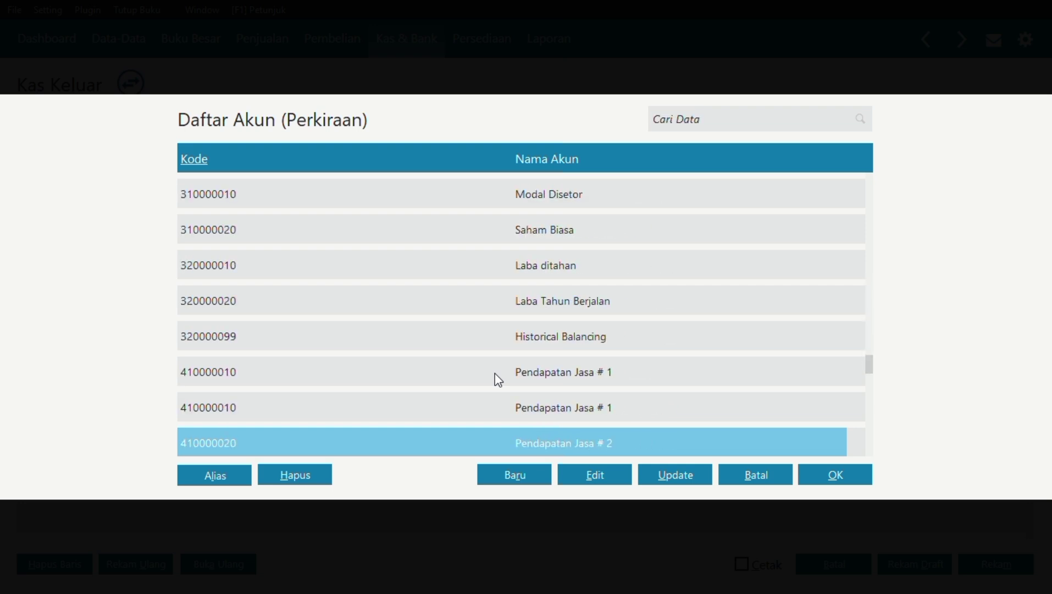
pyautogui.press('Down')
pyautogui.press('Down')
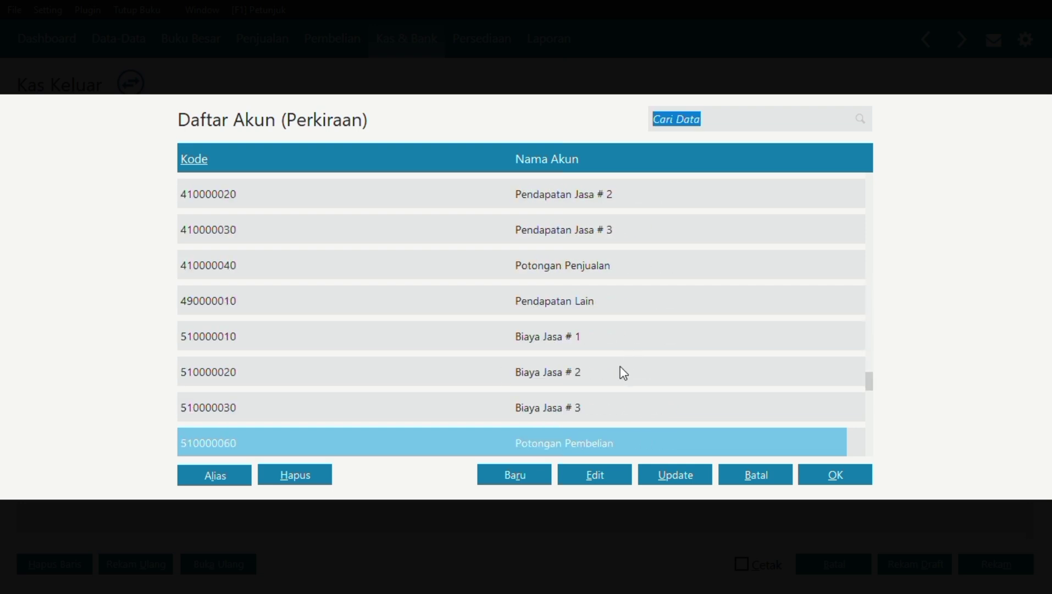
pyautogui.click(616, 337)
pyautogui.press('Down')
pyautogui.press('Down')
pyautogui.press('Down')
pyautogui.press('Down')
pyautogui.press('Down')
pyautogui.press('Down')
pyautogui.press('Down')
pyautogui.press('Down')
pyautogui.press('Down')
pyautogui.press('Down')
pyautogui.press('Down')
pyautogui.press('Down')
pyautogui.press('Down')
pyautogui.press('Down')
pyautogui.press('Down')
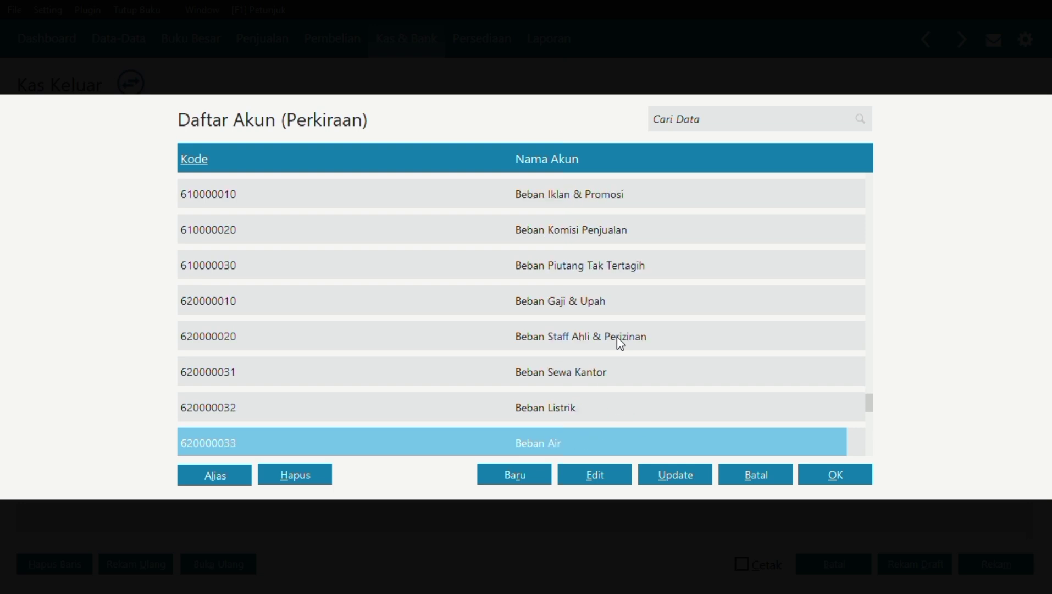
pyautogui.press('Down')
pyautogui.press('Down')
pyautogui.press('Down')
pyautogui.press('Down')
pyautogui.press('Down')
pyautogui.press('Down')
pyautogui.press('Down')
pyautogui.press('Down')
pyautogui.press('Down')
pyautogui.press('Down')
pyautogui.press('Down')
pyautogui.press('Down')
pyautogui.press('Up')
pyautogui.press('Up')
pyautogui.press('Up')
pyautogui.press('Up')
pyautogui.press('Up')
pyautogui.press('Up')
pyautogui.press('Up')
pyautogui.press('Up')
pyautogui.press('Up')
pyautogui.press('Up')
pyautogui.press('Up')
pyautogui.press('Up')
pyautogui.press('Up')
pyautogui.press('Up')
pyautogui.press('Up')
pyautogui.press('Up')
pyautogui.press('Up')
pyautogui.press('Up')
pyautogui.press('Up')
pyautogui.press('Up')
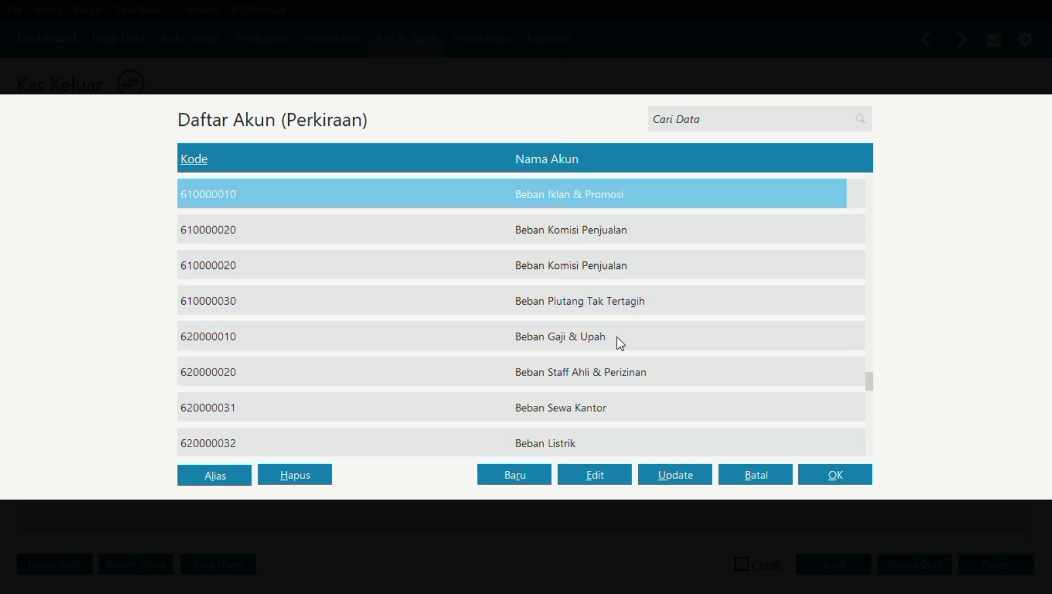
pyautogui.press('Up')
pyautogui.click(615, 308)
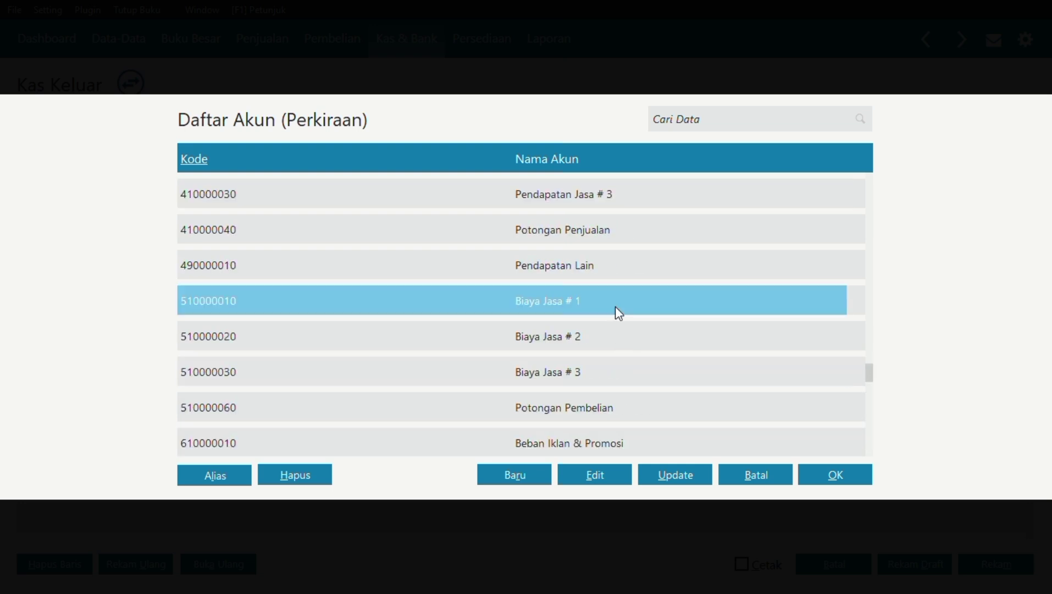
pyautogui.click(815, 473)
pyautogui.click(265, 346)
# Enter Rp 1.125.000,00 as the first line's amount, opening a second row.
pyautogui.click(266, 346)
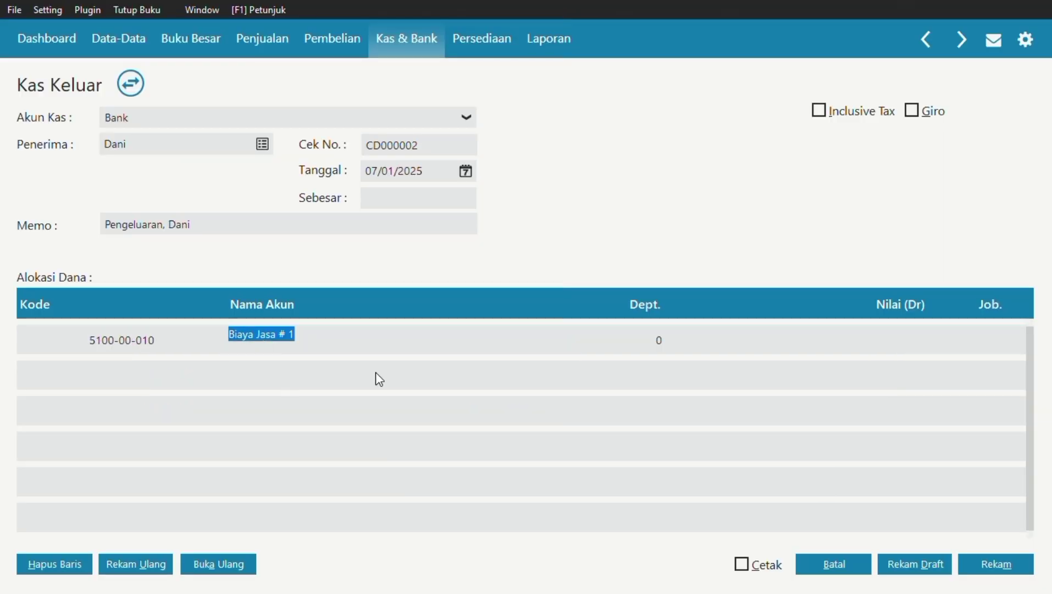
pyautogui.press('Tab')
pyautogui.press('Tab')
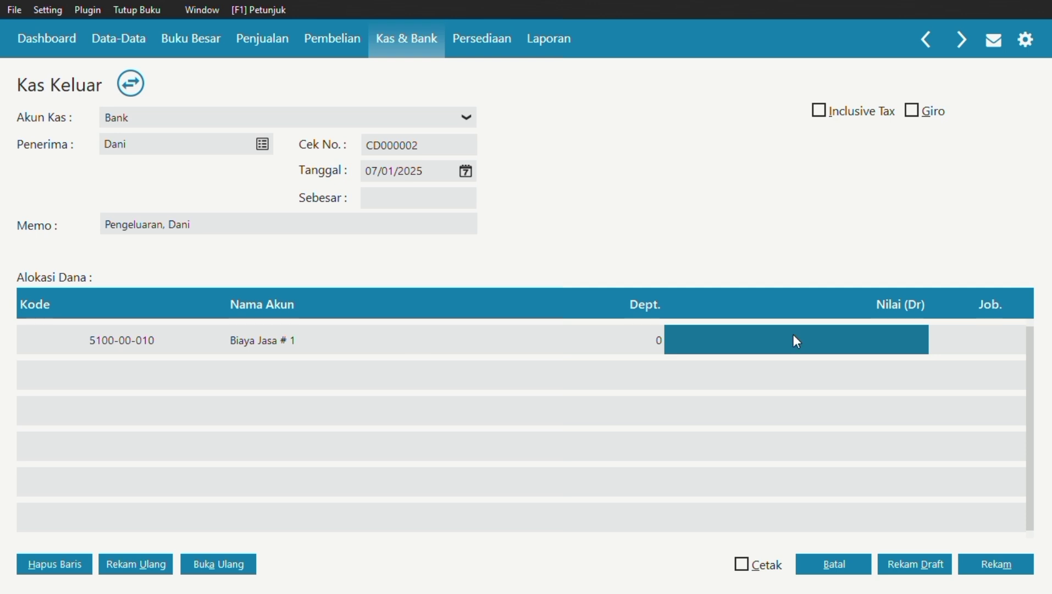
pyautogui.click(793, 335)
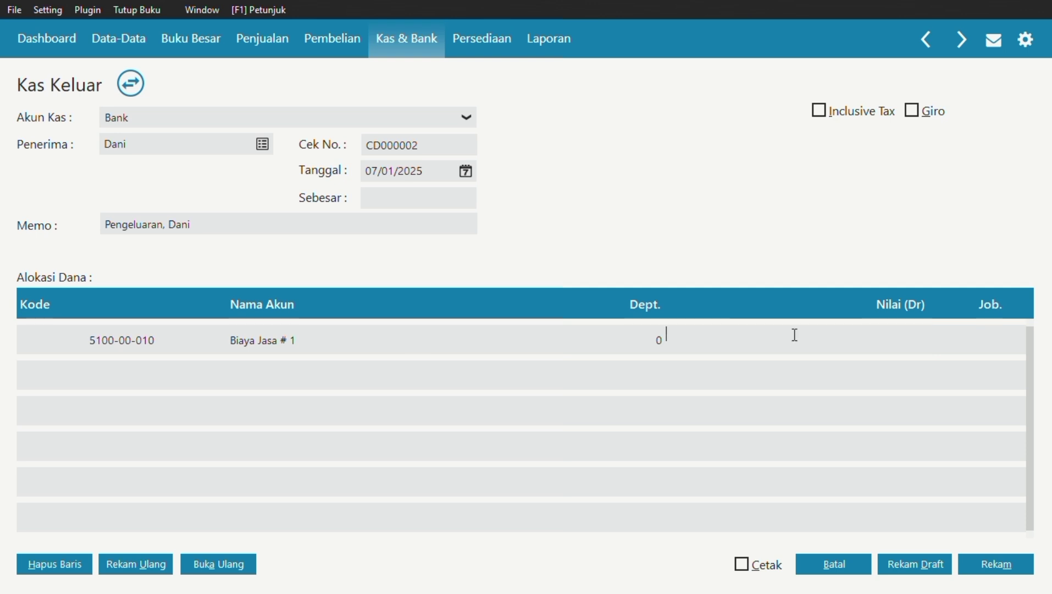
pyautogui.write('1125000')
pyautogui.press('Return')
pyautogui.press('Return')
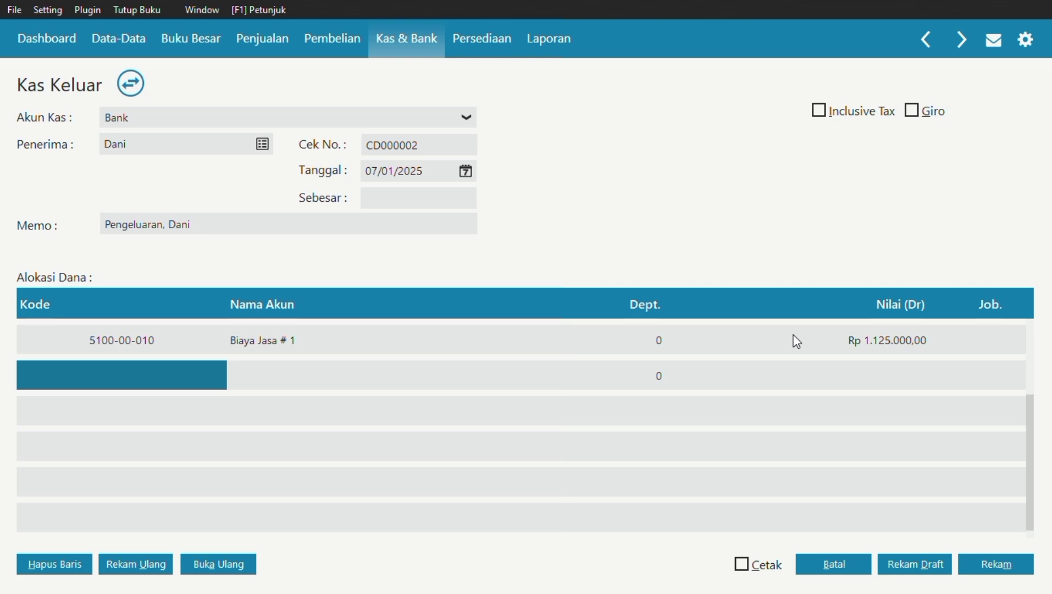
# Add a second line on account 5100-00-020 Biaya Jasa # 2 for Rp 100.000,00.
pyautogui.doubleClick(180, 381)
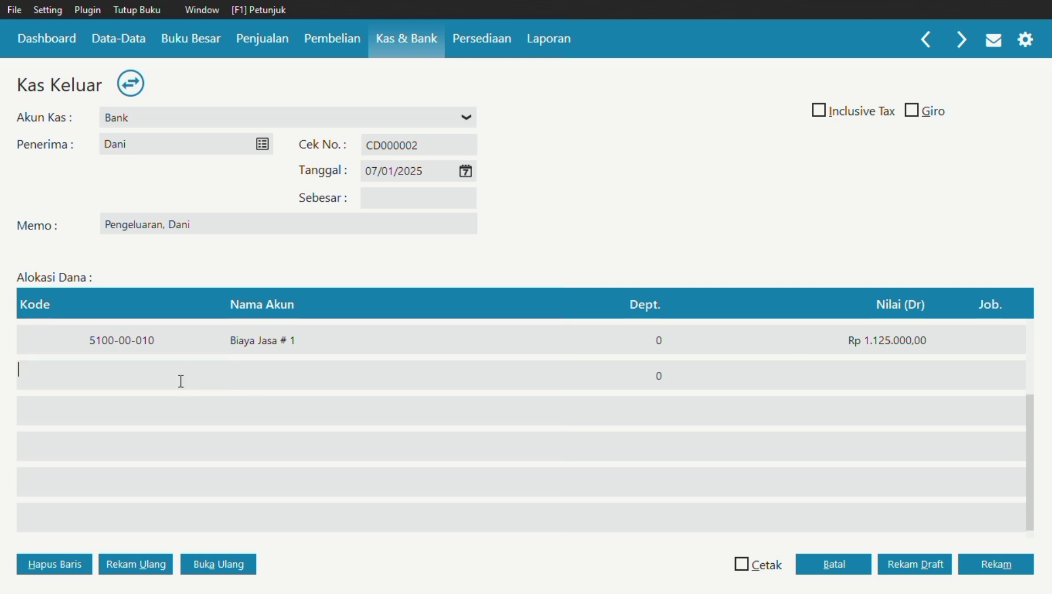
pyautogui.scroll(-8, 179, 380)
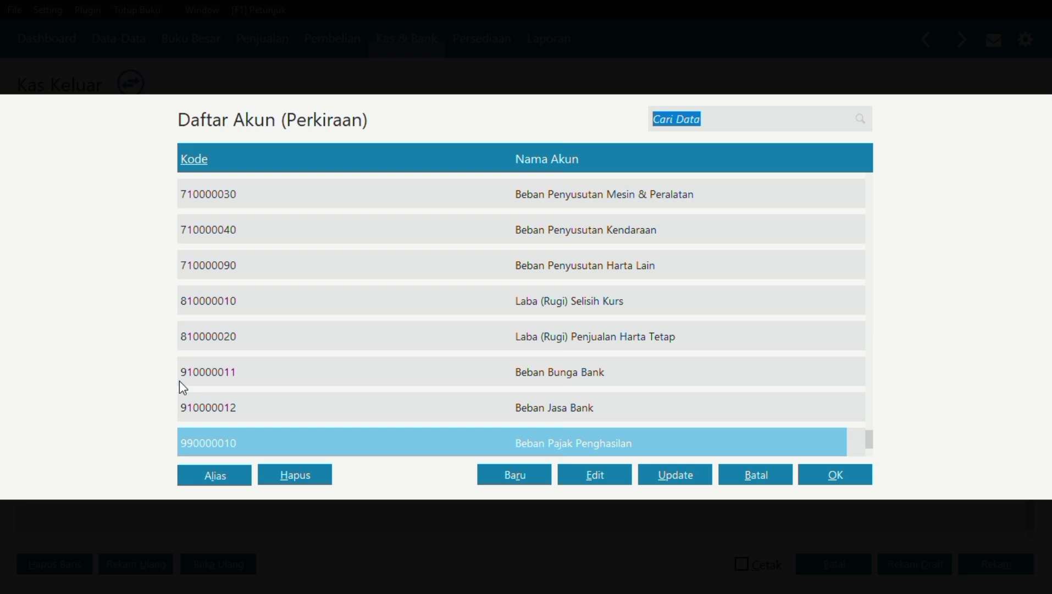
pyautogui.scroll(10, 179, 381)
pyautogui.scroll(6, 179, 380)
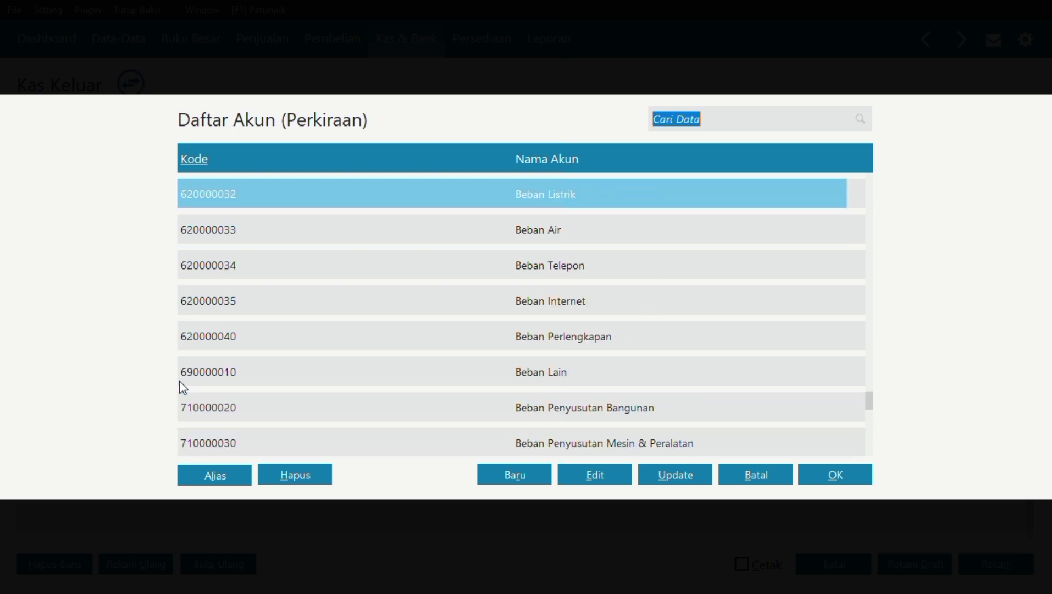
pyautogui.scroll(9, 179, 381)
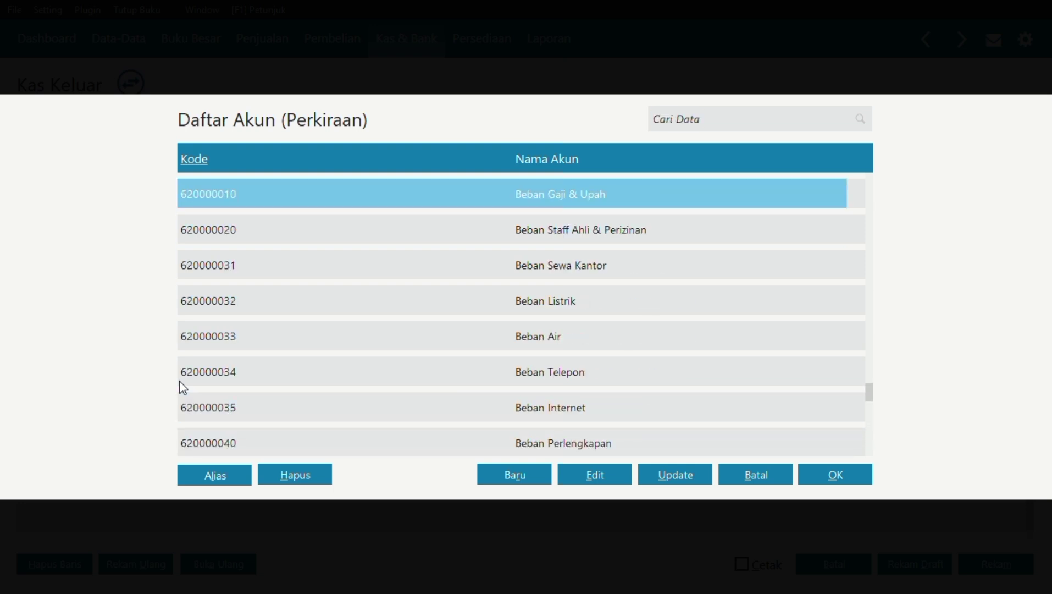
pyautogui.scroll(-2, 183, 388)
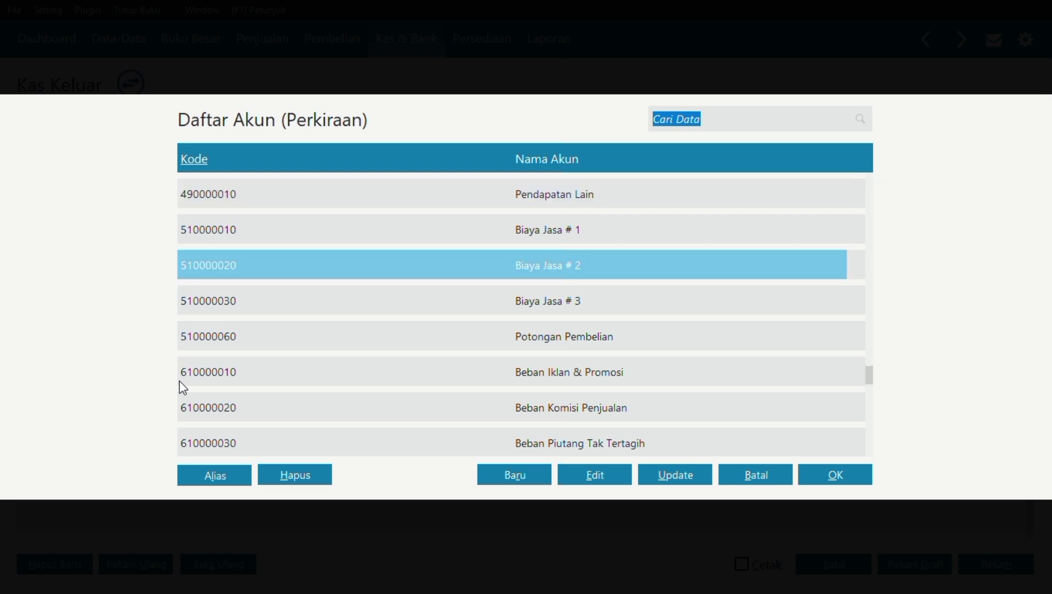
pyautogui.click(825, 475)
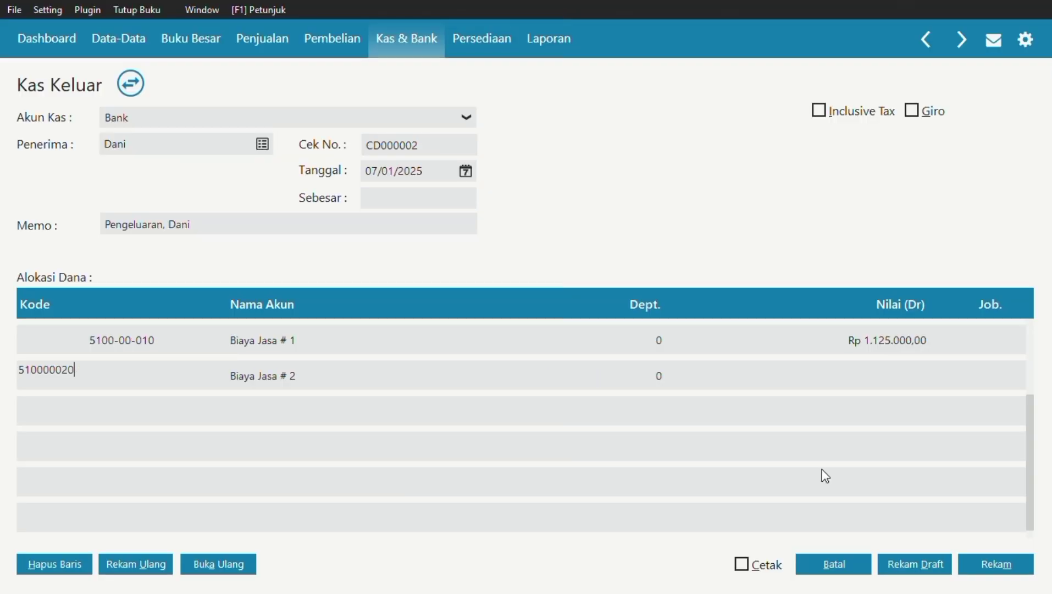
pyautogui.press('capslock')
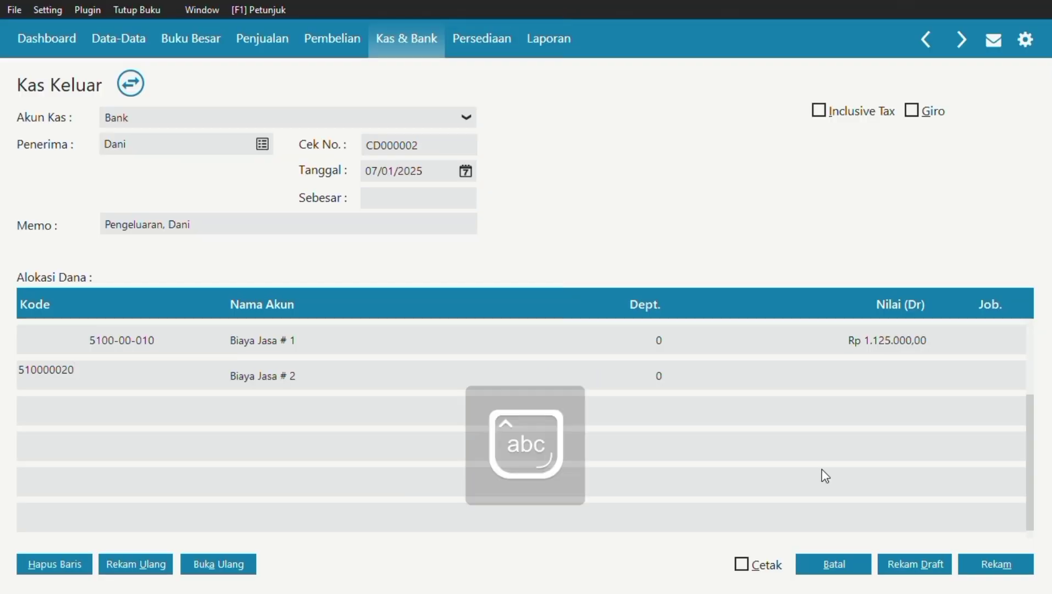
pyautogui.press('Tab')
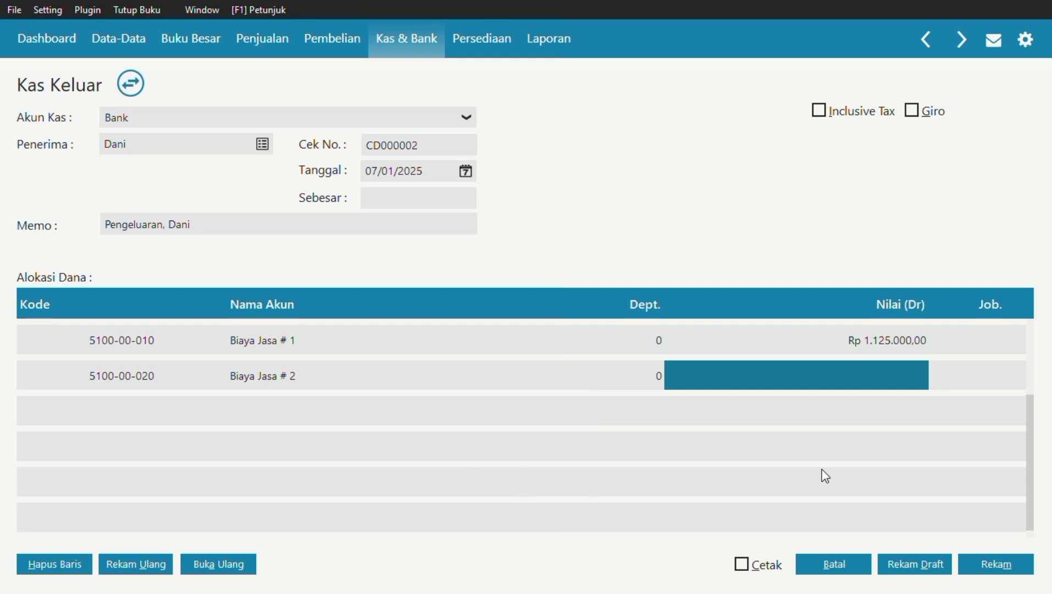
pyautogui.click(895, 369)
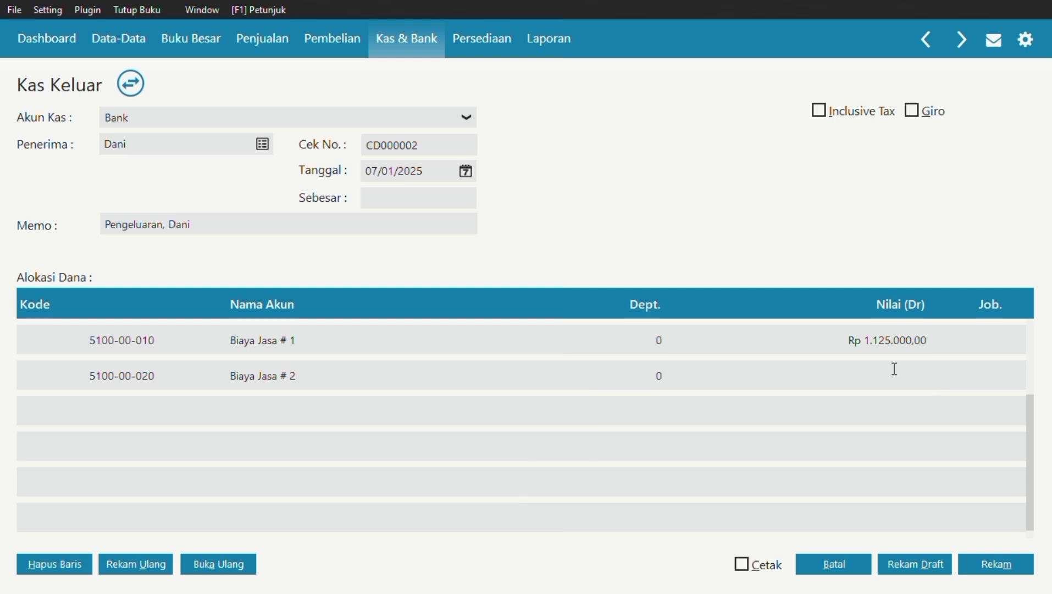
pyautogui.write('100000')
pyautogui.press('Tab')
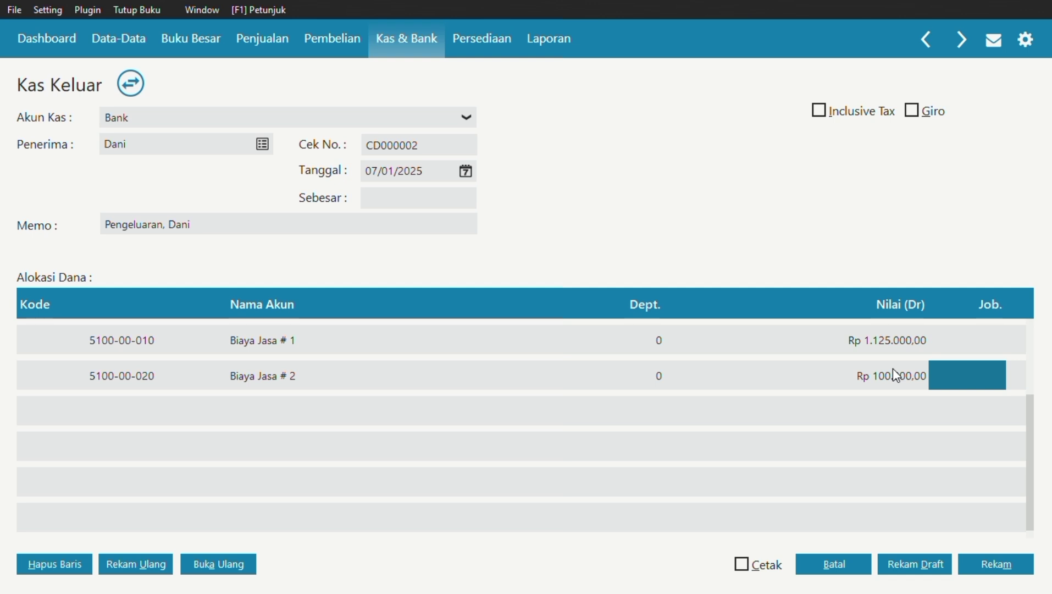
# Fill the Rp 1.225.000,00 total, record Kas Keluar CD000002, and close back to Kas & Bank.
pyautogui.click(443, 198)
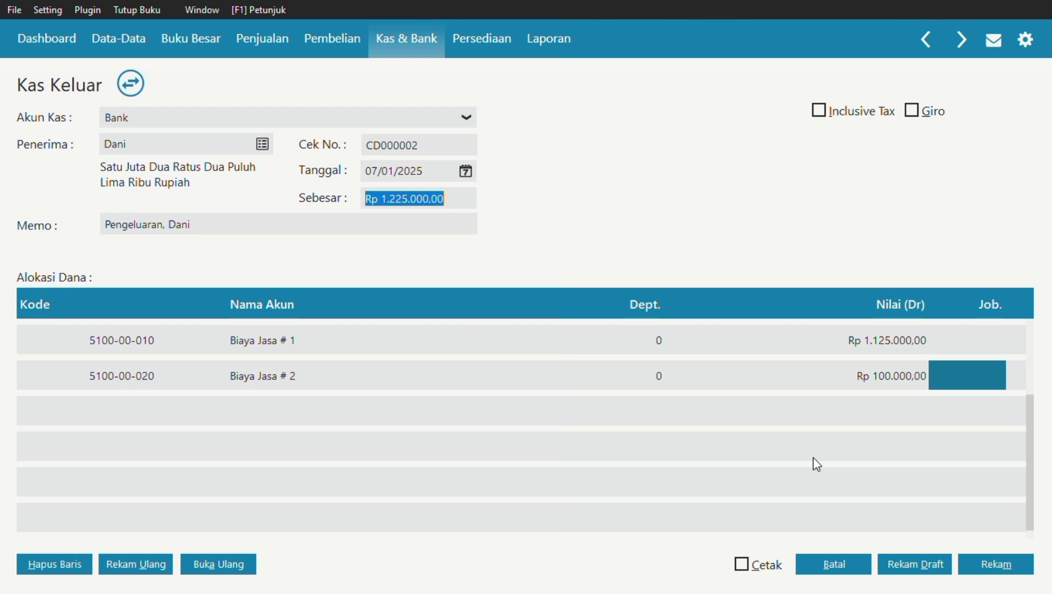
pyautogui.click(996, 563)
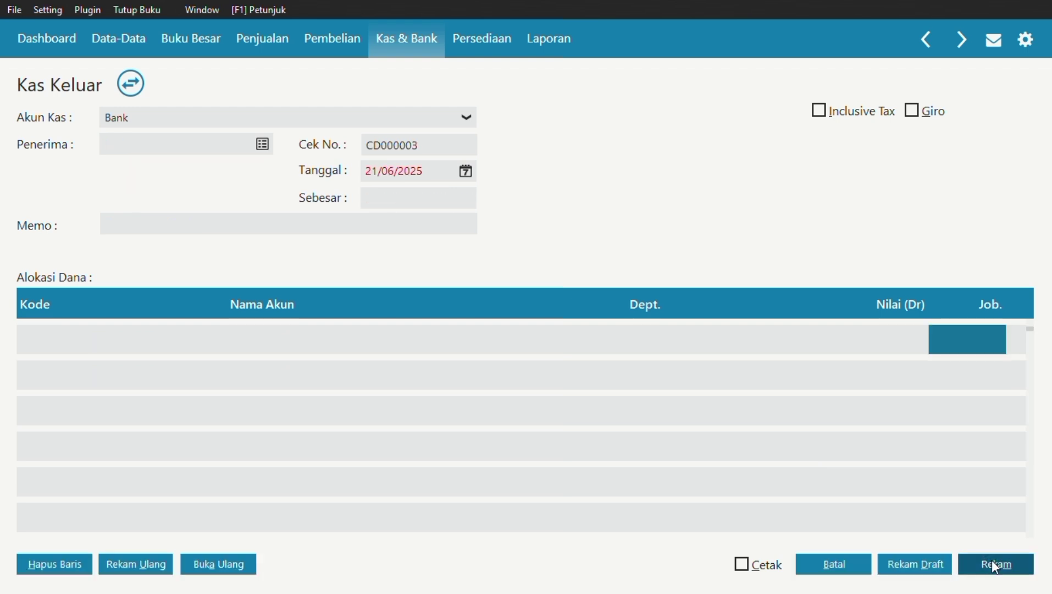
pyautogui.click(824, 566)
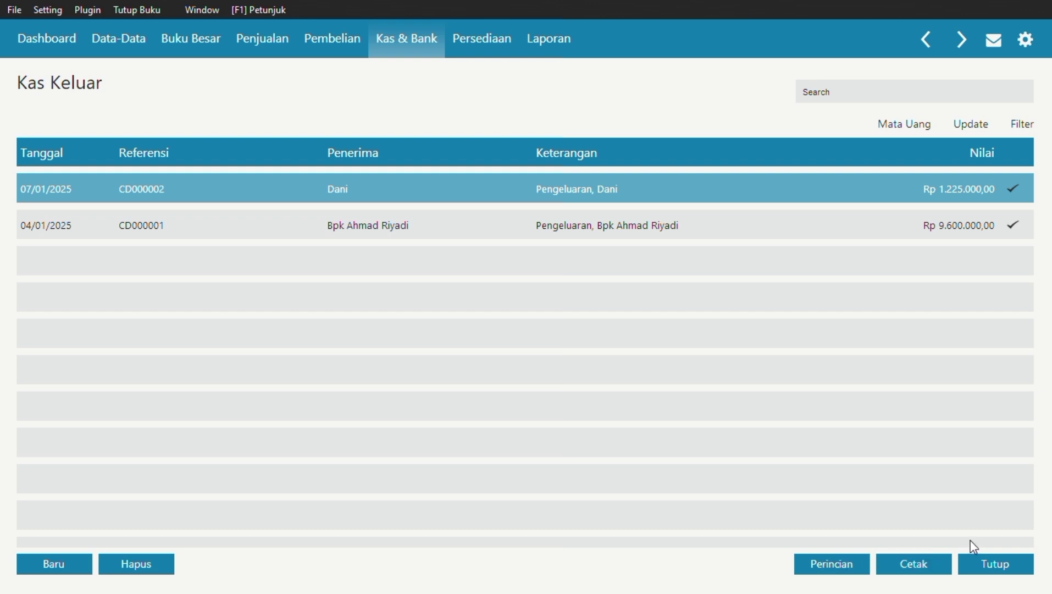
pyautogui.click(1005, 564)
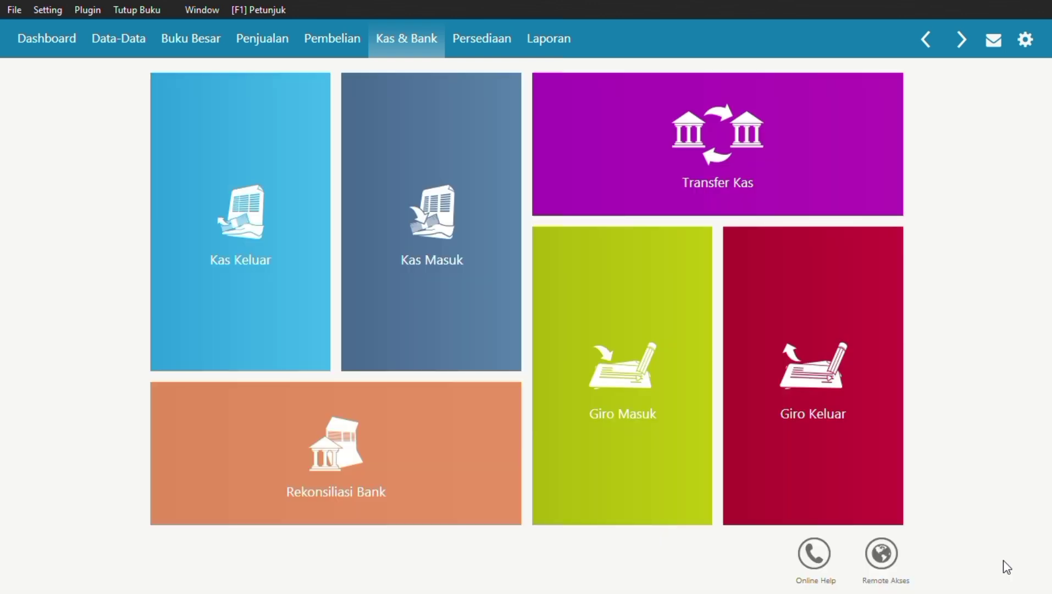